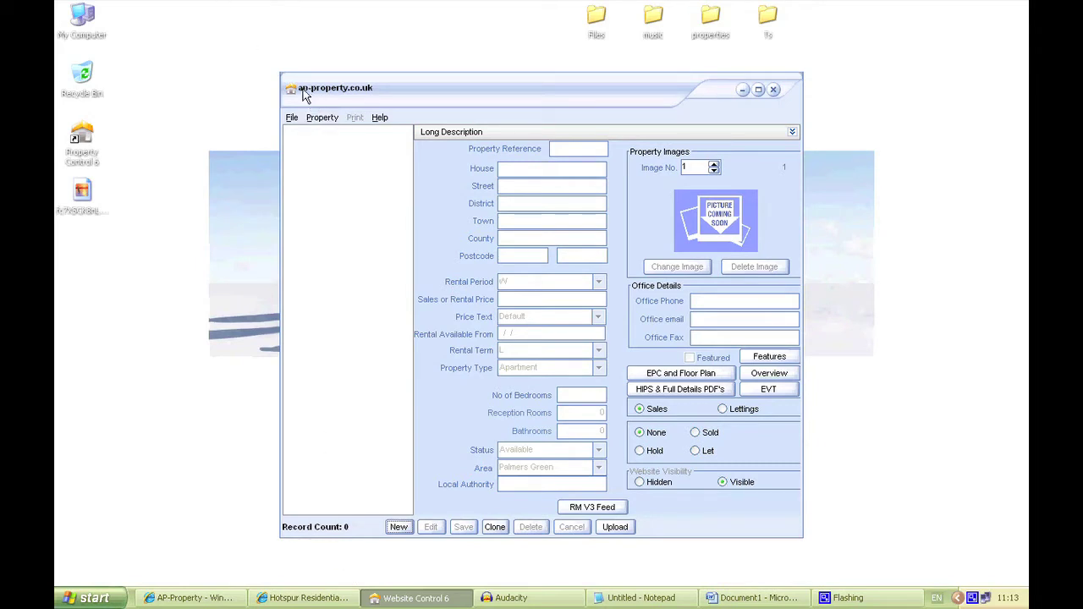
Open Website Pages from the File menu and move its window higher on screen.
{"action": "left_click", "coordinate": [291, 118]}
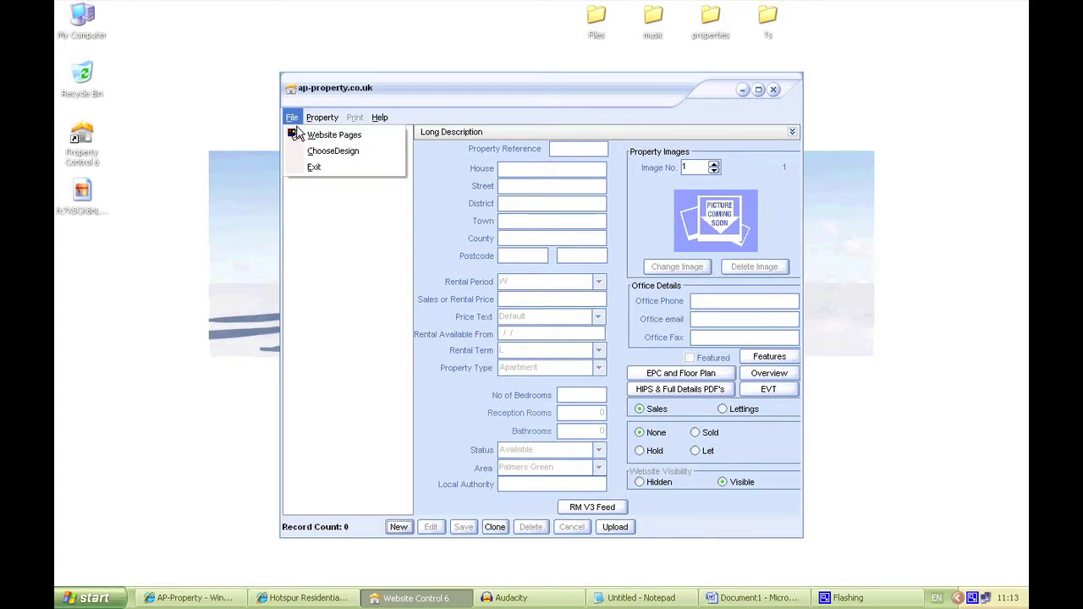
{"action": "left_click", "coordinate": [338, 136]}
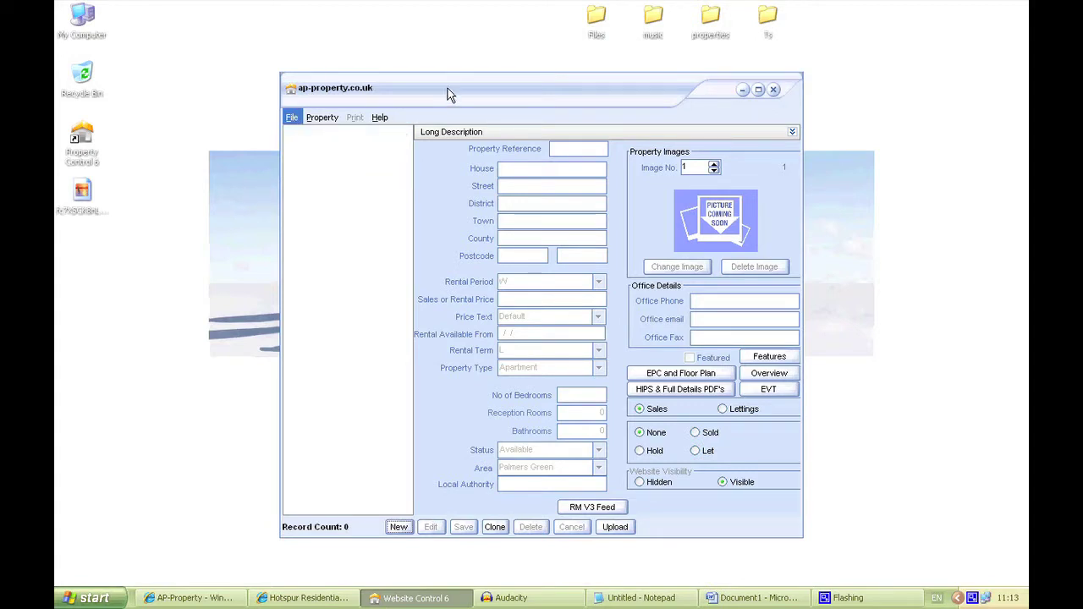
{"action": "left_click_drag", "start_coordinate": [505, 160], "coordinate": [506, 26]}
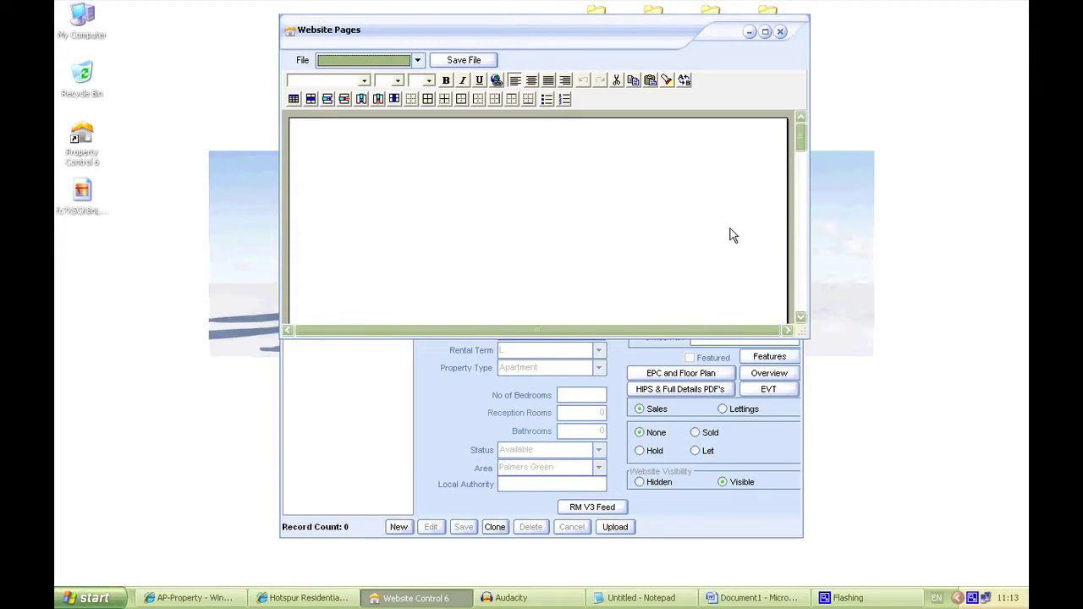
Enlarge the Website Pages window and load the Home Page text from the page list.
{"action": "left_click_drag", "start_coordinate": [802, 333], "coordinate": [908, 576]}
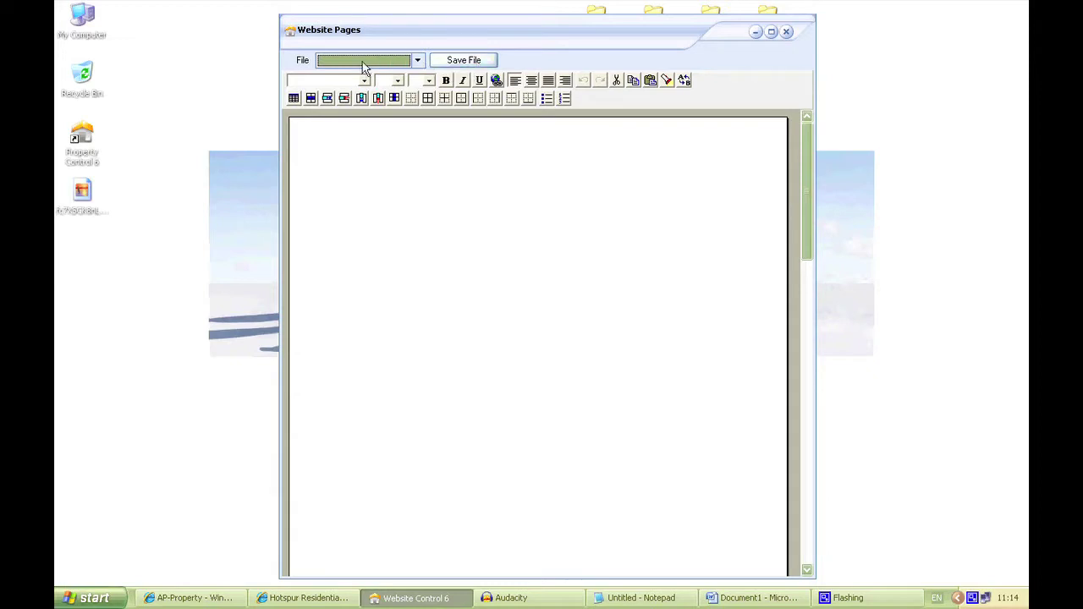
{"action": "left_click", "coordinate": [417, 61]}
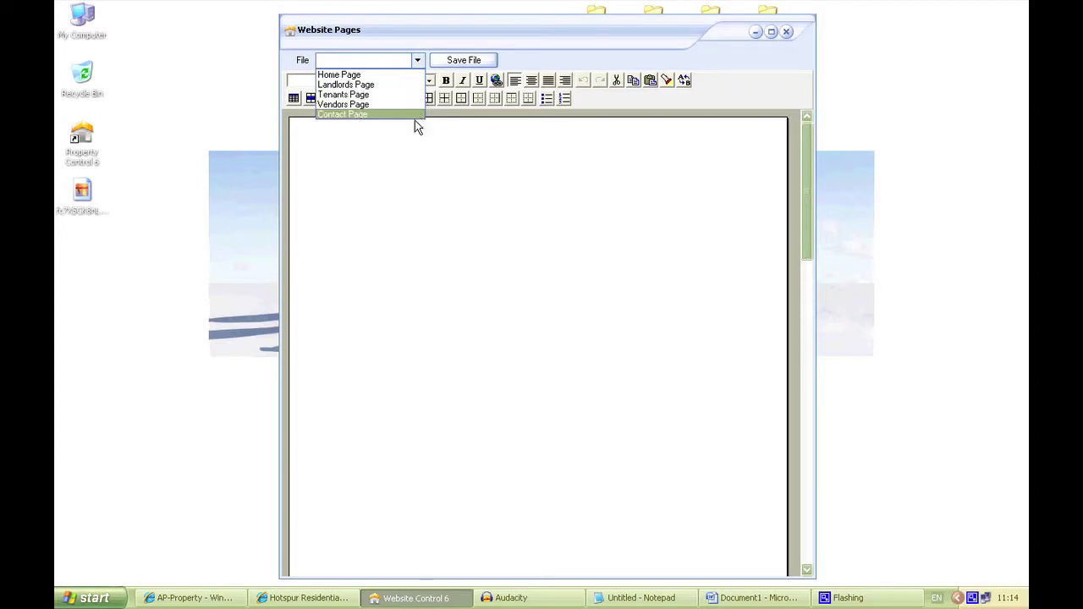
{"action": "left_click", "coordinate": [382, 76]}
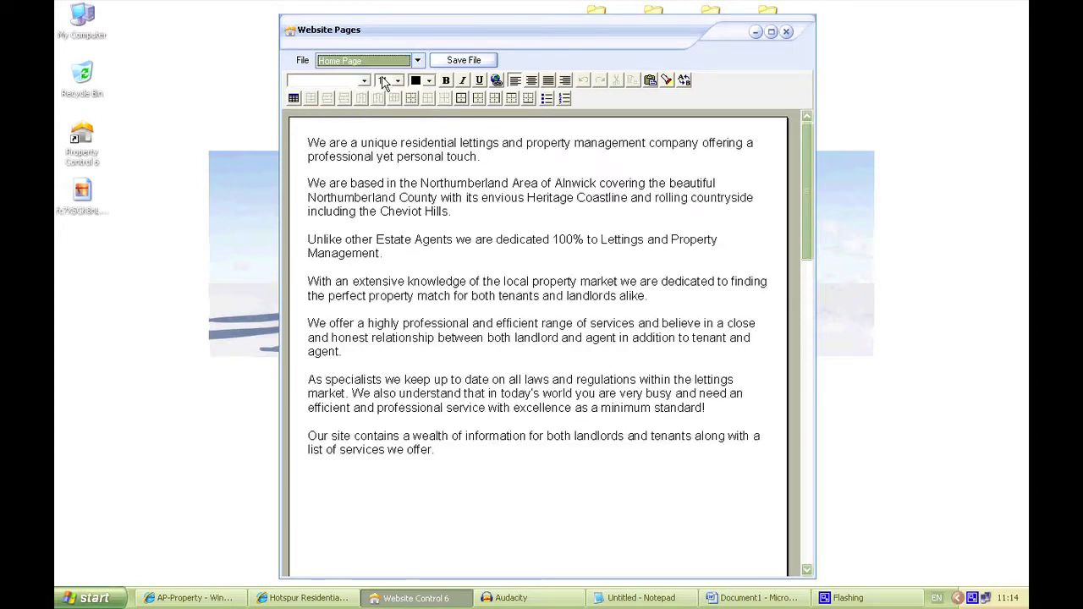
{"action": "left_click", "coordinate": [310, 143]}
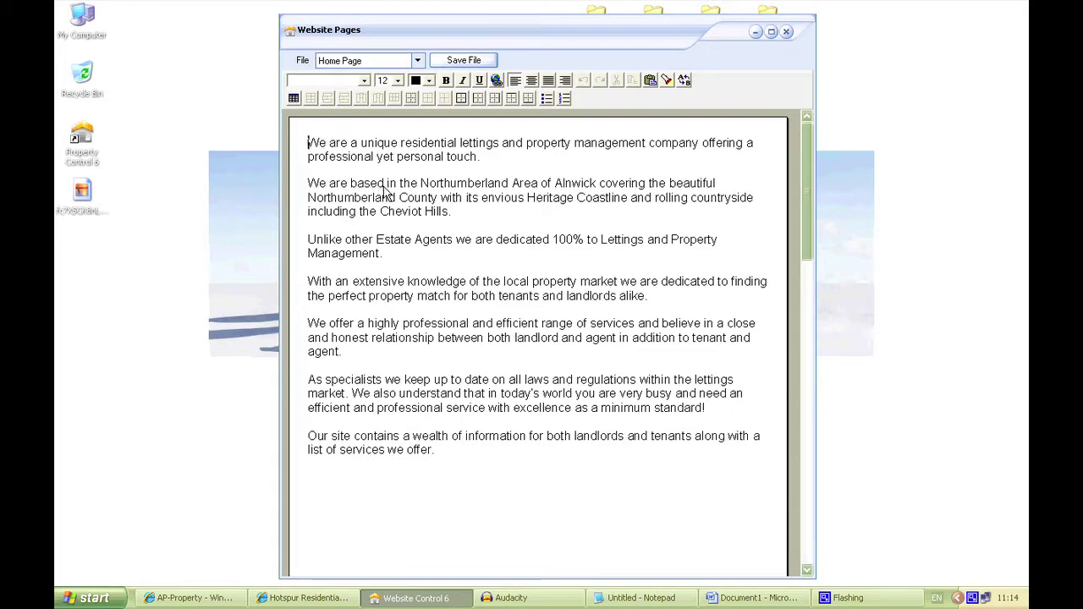
{"action": "left_click_drag", "start_coordinate": [475, 459], "coordinate": [324, 143]}
{"action": "left_click", "coordinate": [316, 145]}
{"action": "left_click", "coordinate": [221, 600]}
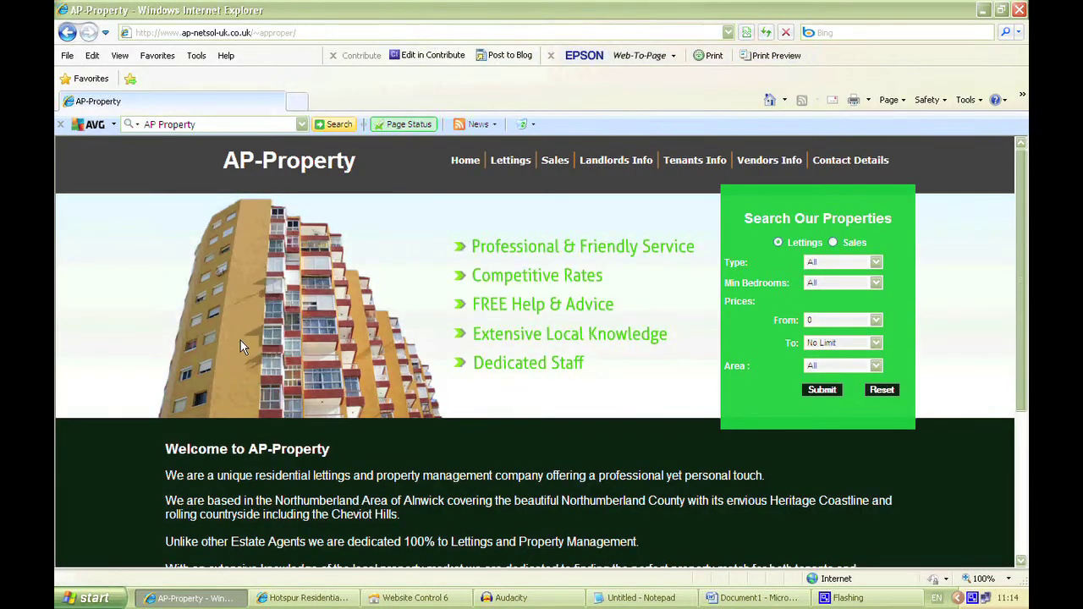
{"action": "scroll", "coordinate": [241, 342], "scroll_direction": "down", "scroll_amount": 3}
{"action": "scroll", "coordinate": [241, 346], "scroll_direction": "down", "scroll_amount": 2}
{"action": "left_click_drag", "start_coordinate": [168, 237], "coordinate": [725, 462]}
{"action": "left_click_drag", "start_coordinate": [166, 214], "coordinate": [298, 214]}
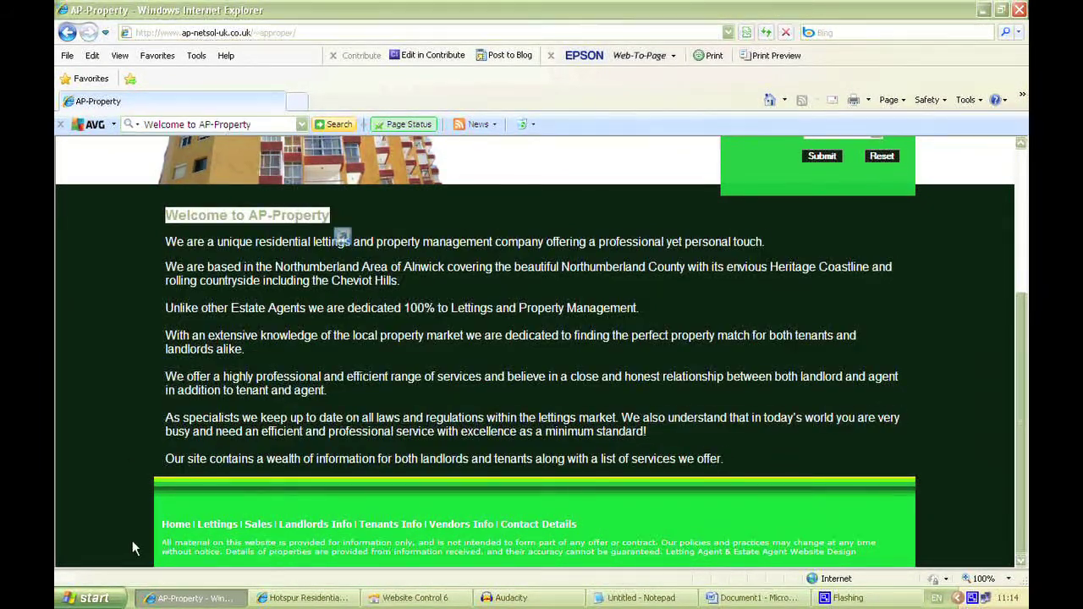
{"action": "left_click_drag", "start_coordinate": [162, 525], "coordinate": [610, 564]}
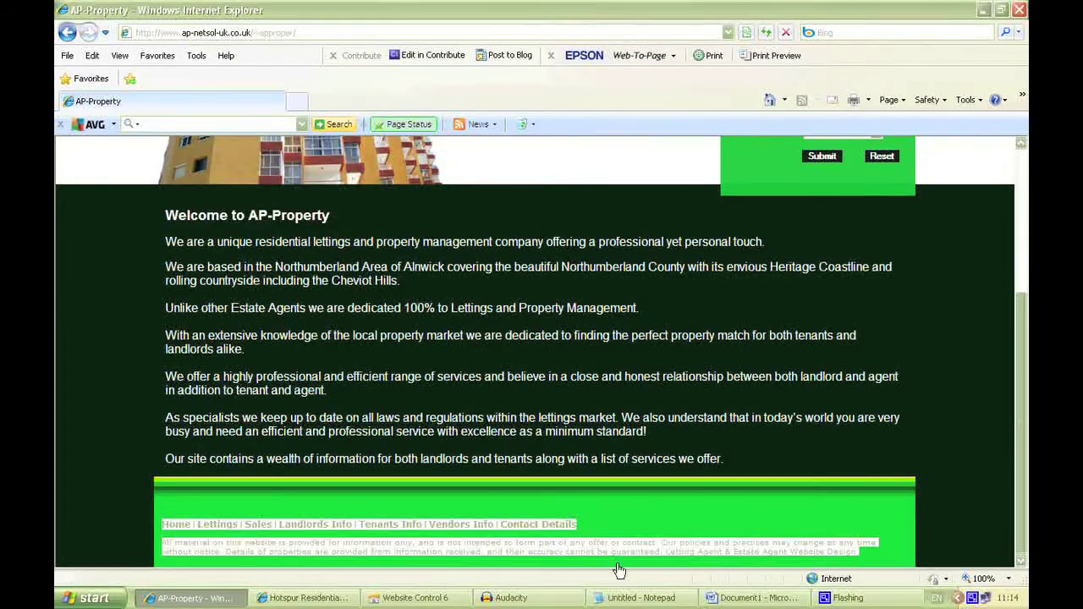
{"action": "left_click_drag", "start_coordinate": [166, 241], "coordinate": [724, 460]}
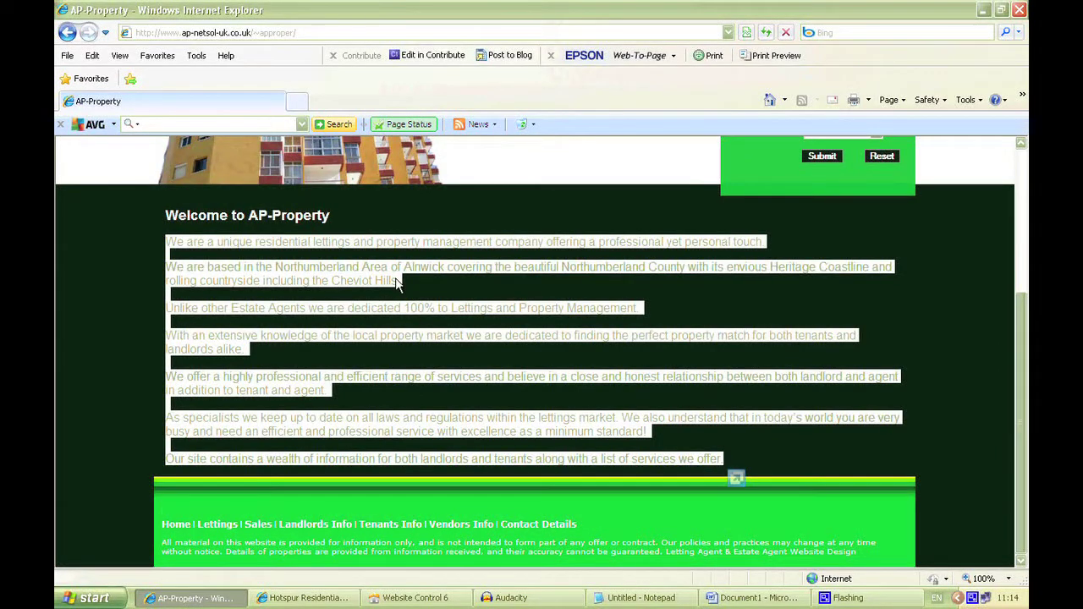
{"action": "left_click", "coordinate": [303, 339]}
{"action": "left_click", "coordinate": [234, 602]}
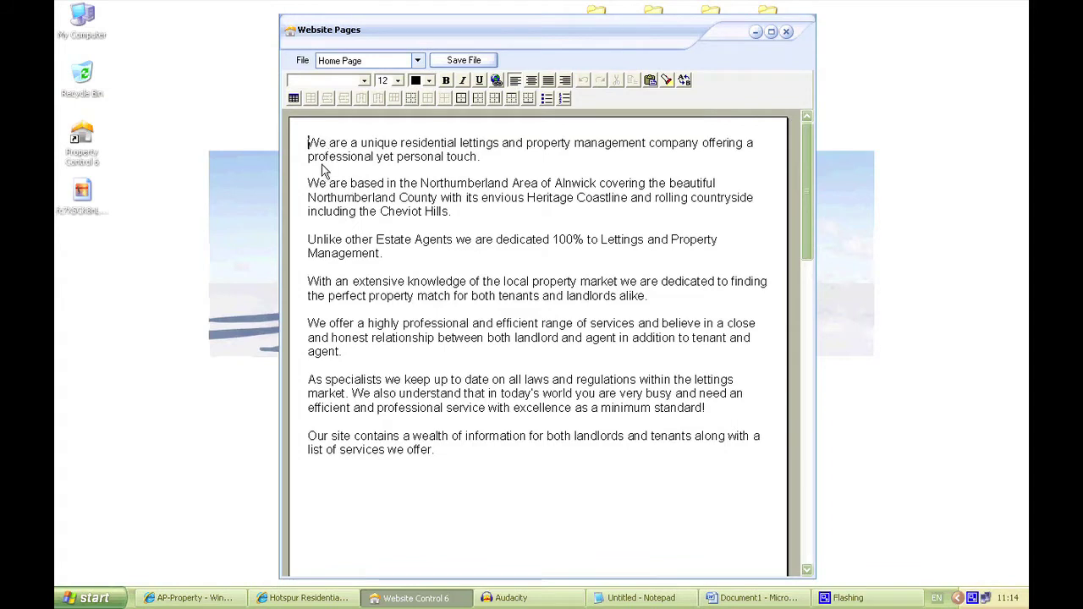
Replace 'We' with 'AP Property' at the start of the first two paragraphs and save.
{"action": "double_click", "coordinate": [320, 149]}
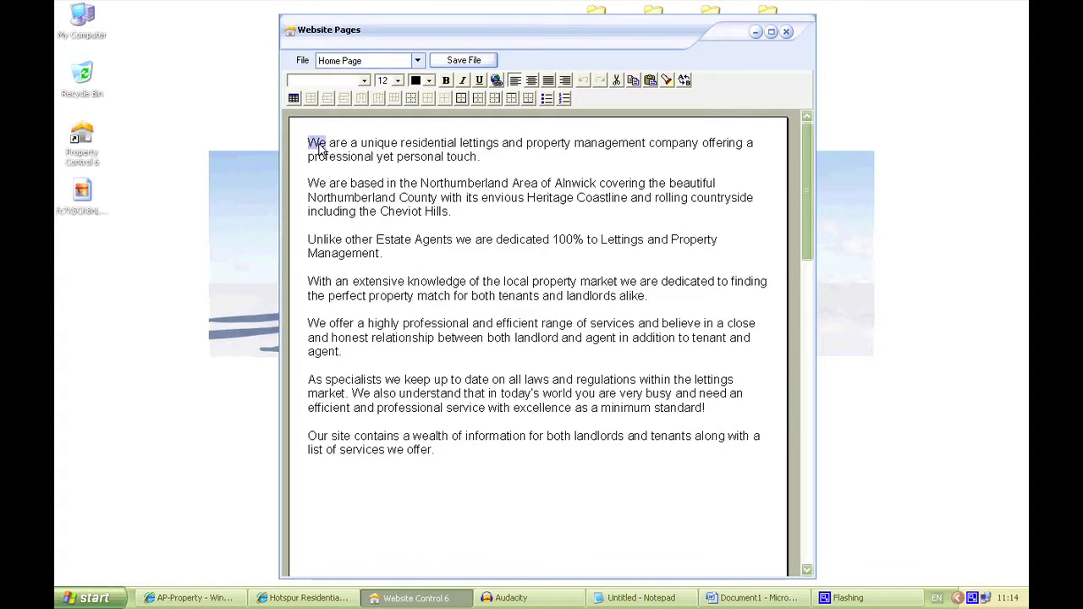
{"action": "type", "text": "AnP Pr"}
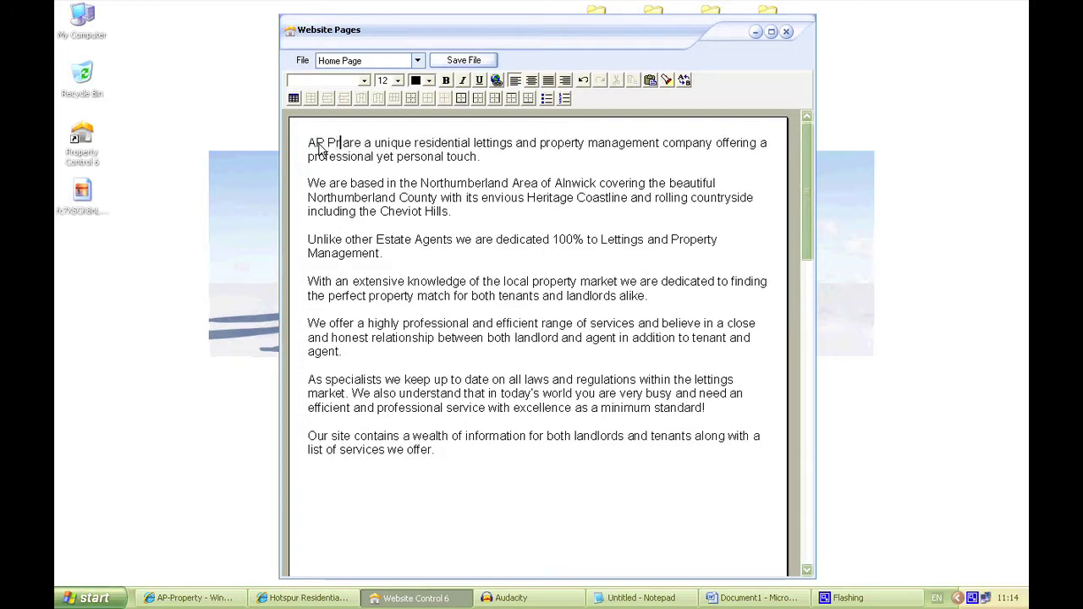
{"action": "type", "text": "operty"}
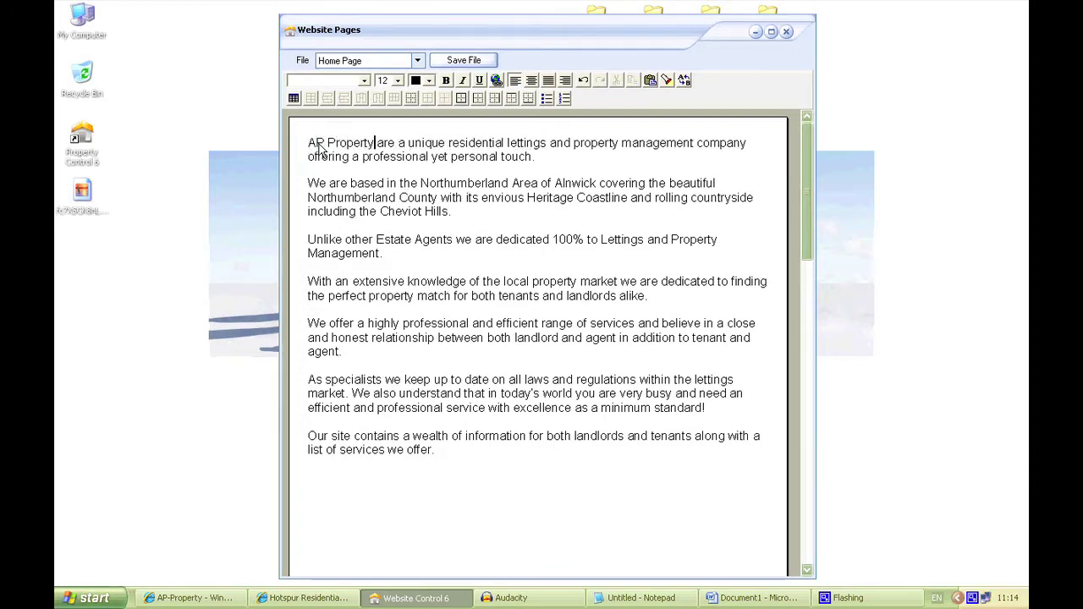
{"action": "double_click", "coordinate": [317, 184]}
{"action": "type", "text": "AP P"}
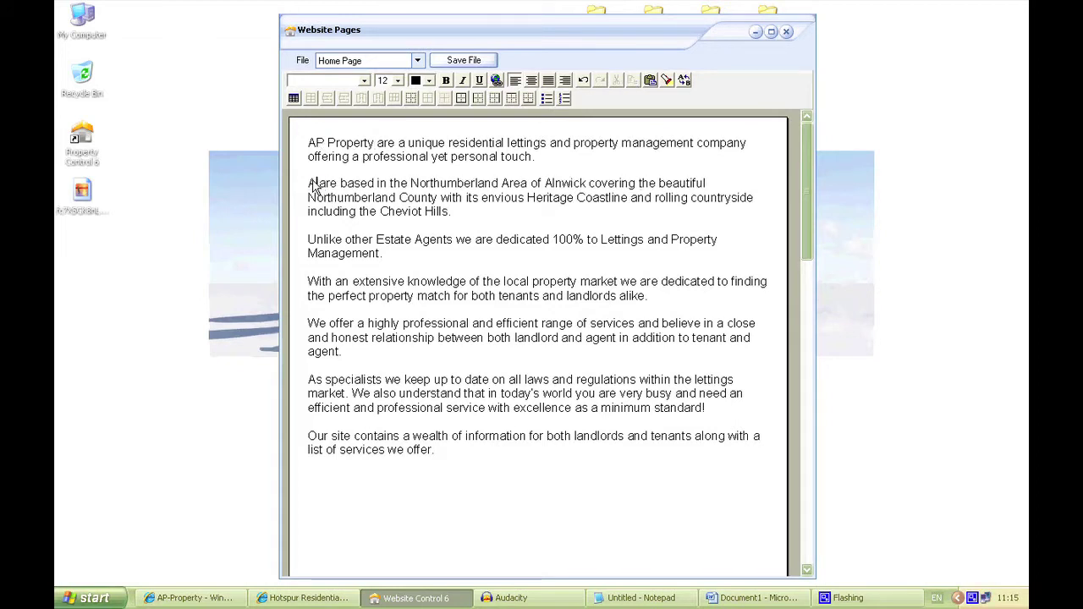
{"action": "type", "text": "roperty"}
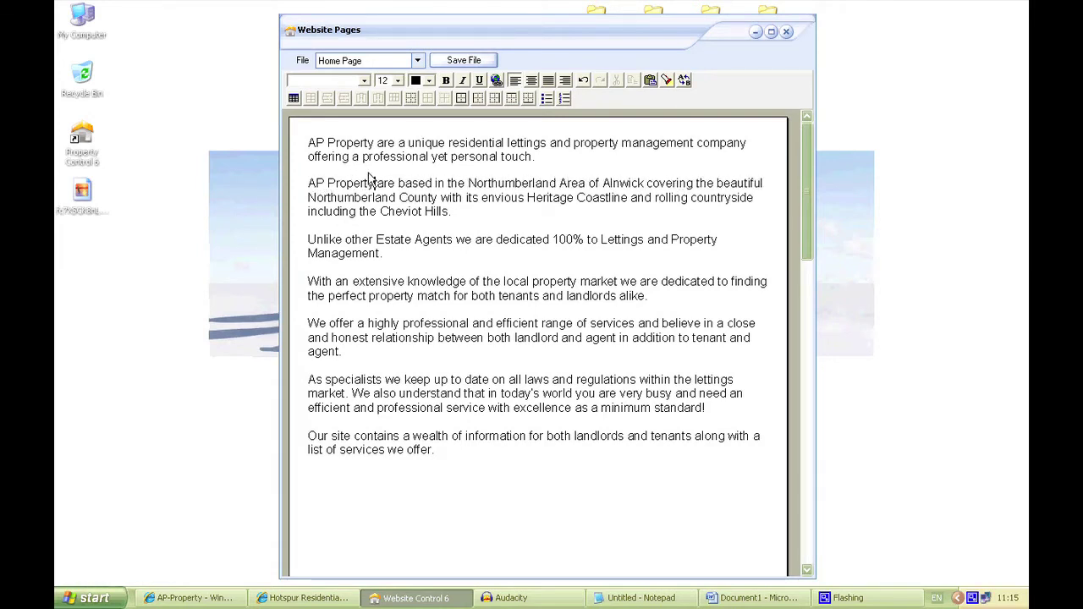
{"action": "left_click", "coordinate": [463, 64]}
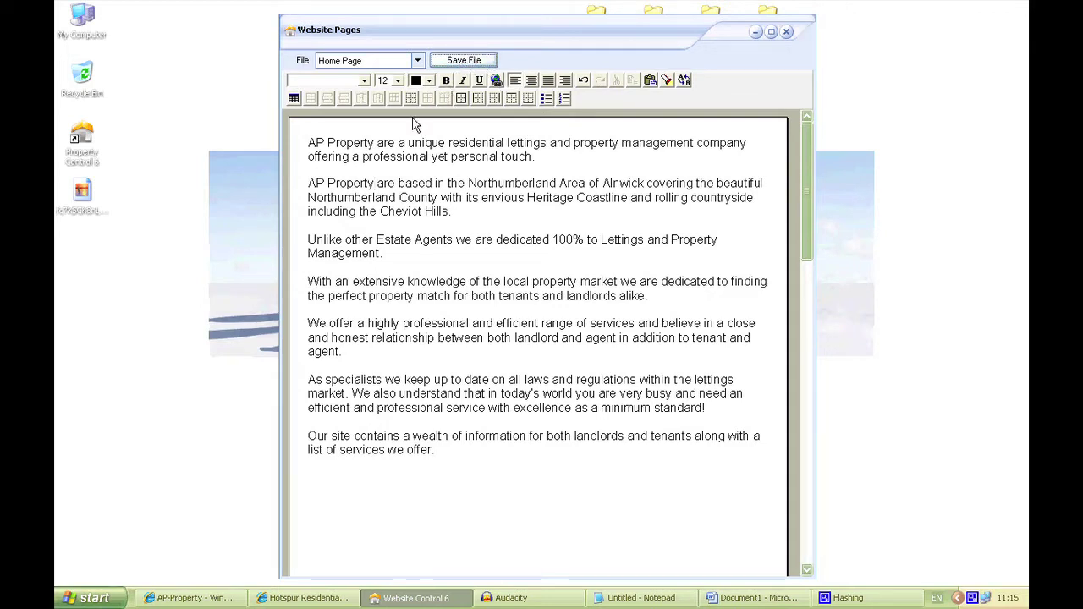
{"action": "left_click", "coordinate": [235, 601]}
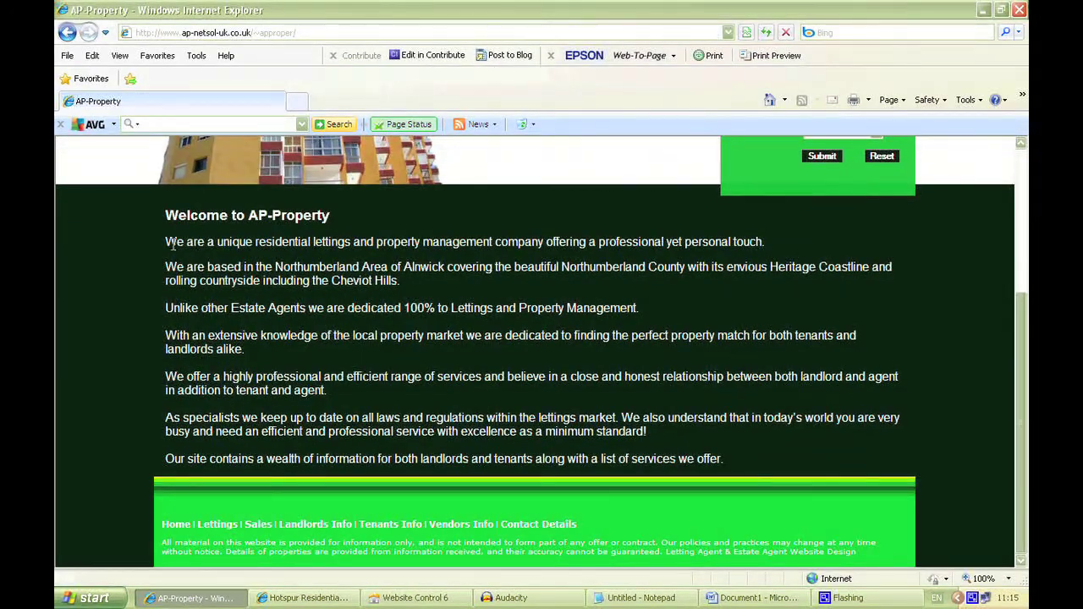
Refresh the live AP-Property page and confirm both paragraphs now begin with 'AP Property'.
{"action": "left_click_drag", "start_coordinate": [167, 241], "coordinate": [175, 241]}
{"action": "left_click", "coordinate": [176, 265]}
{"action": "key", "text": "F5"}
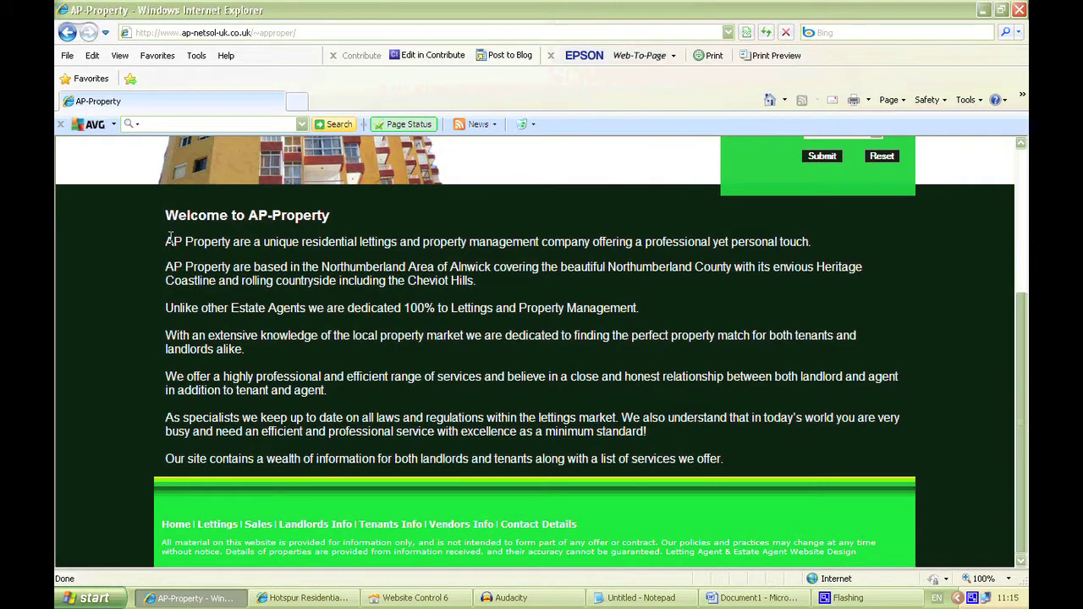
{"action": "left_click_drag", "start_coordinate": [169, 239], "coordinate": [233, 243]}
{"action": "left_click_drag", "start_coordinate": [166, 265], "coordinate": [232, 269]}
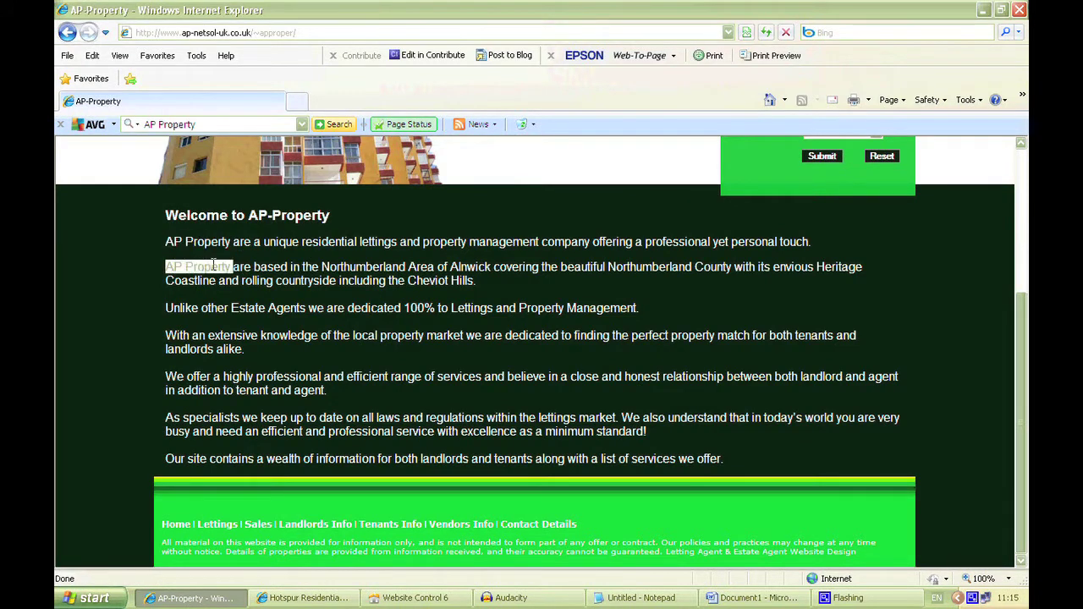
{"action": "left_click", "coordinate": [228, 236]}
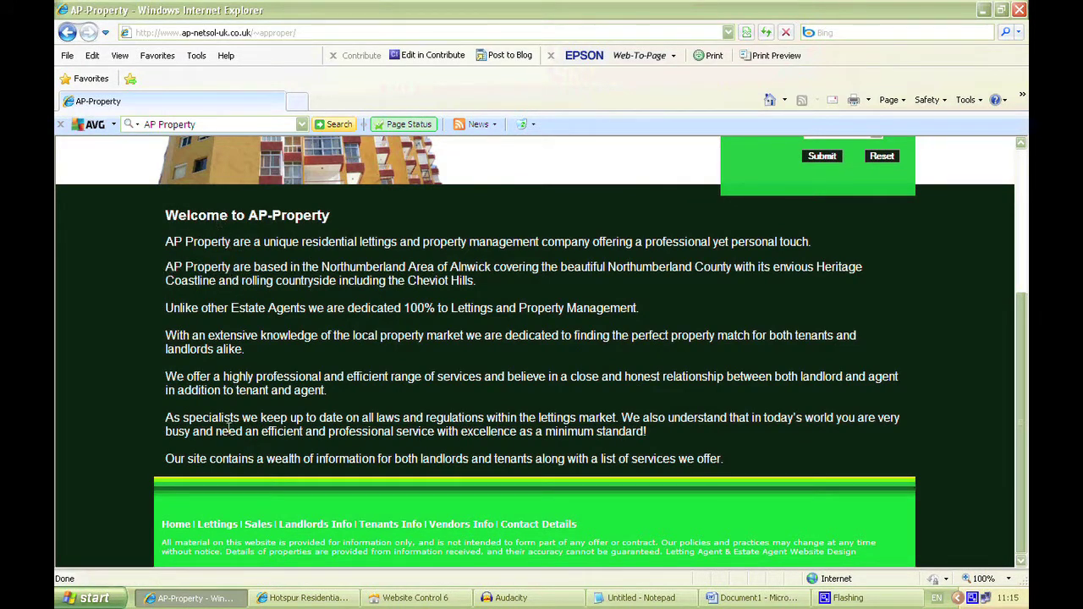
Switch between the browser, the pages editor and the Hotspur Residential site.
{"action": "left_click", "coordinate": [207, 605]}
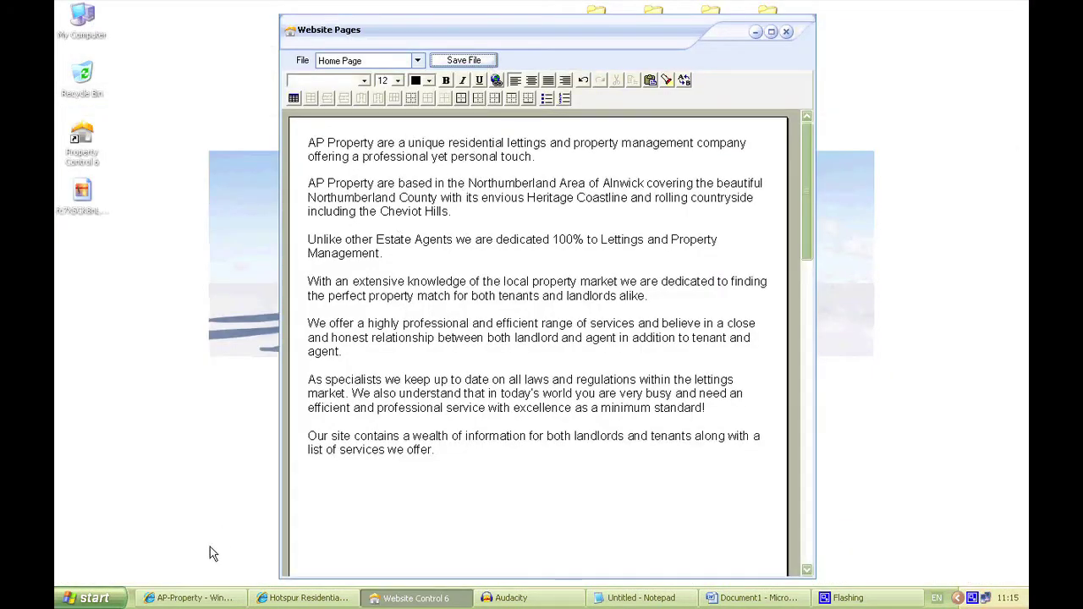
{"action": "left_click", "coordinate": [190, 598]}
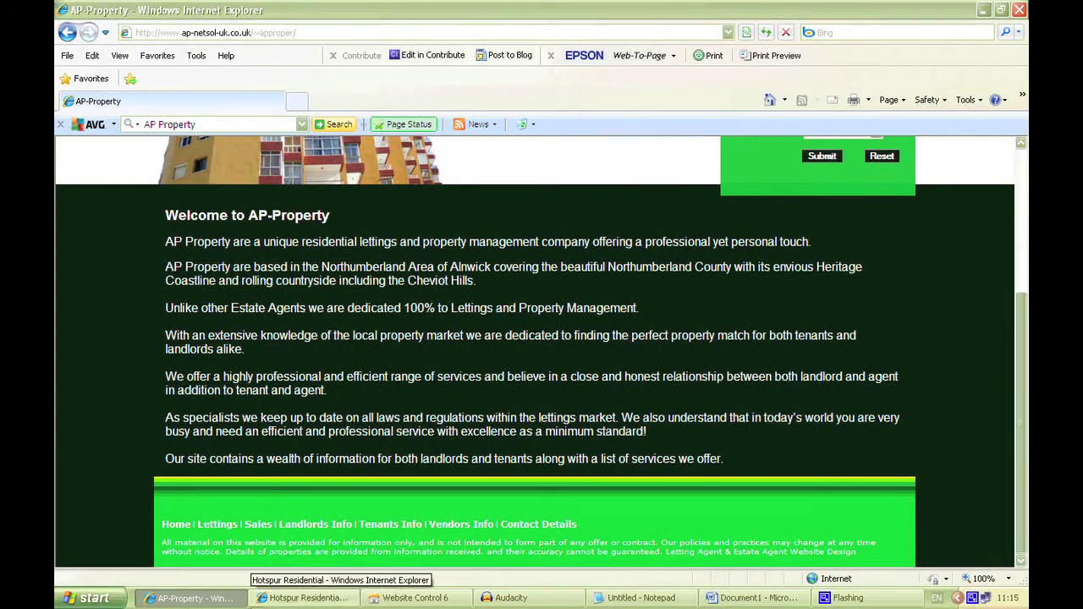
{"action": "left_click", "coordinate": [415, 597]}
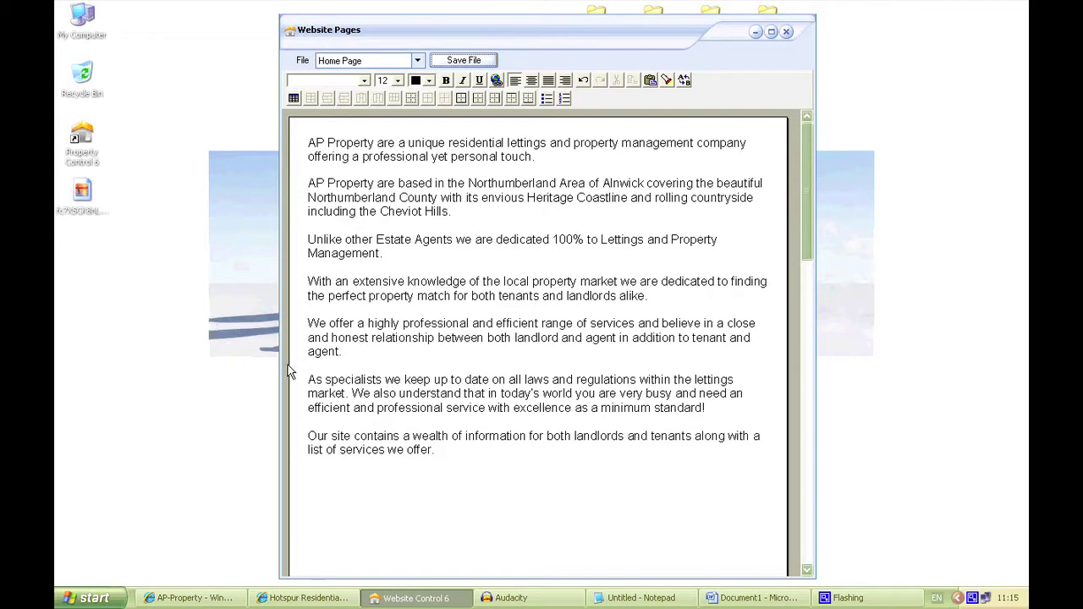
{"action": "left_click", "coordinate": [321, 601]}
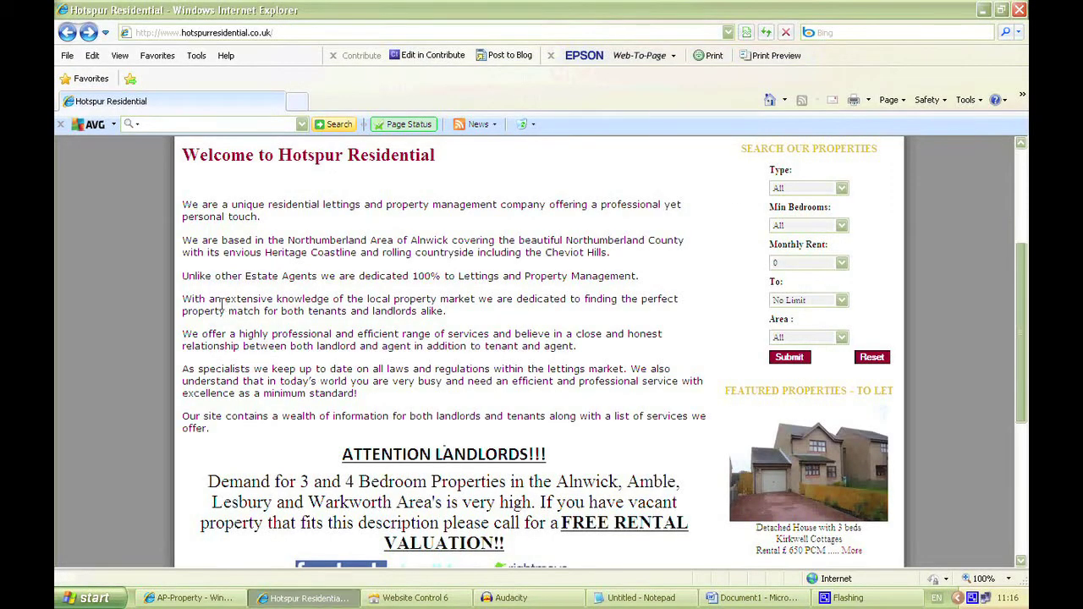
Select the seven Hotspur Residential welcome paragraphs, from 'We are a' down to 'offer.'.
{"action": "left_click_drag", "start_coordinate": [184, 204], "coordinate": [219, 427]}
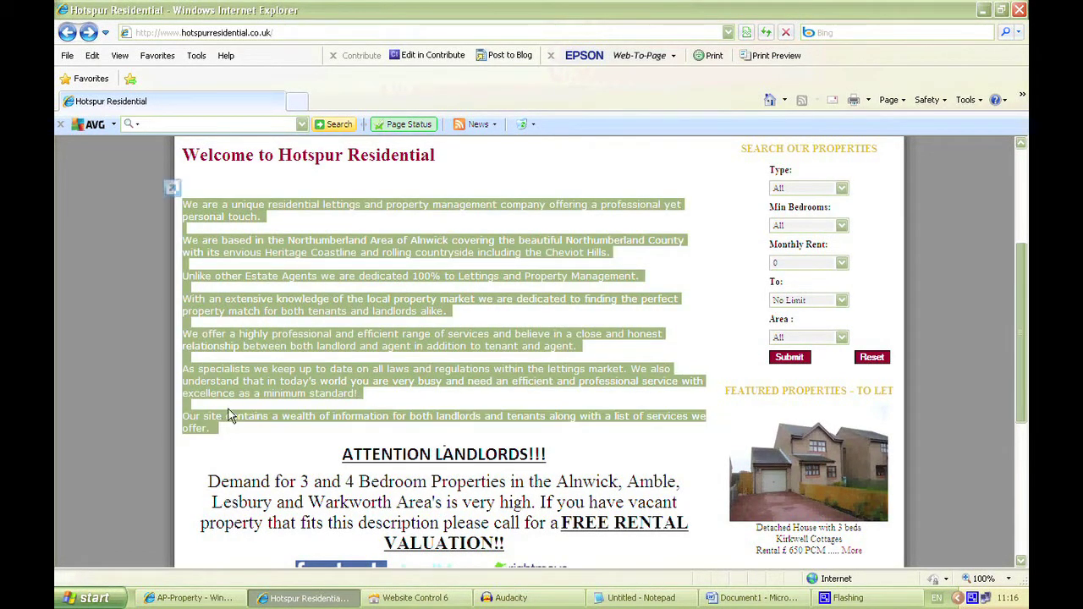
{"action": "left_click", "coordinate": [196, 204]}
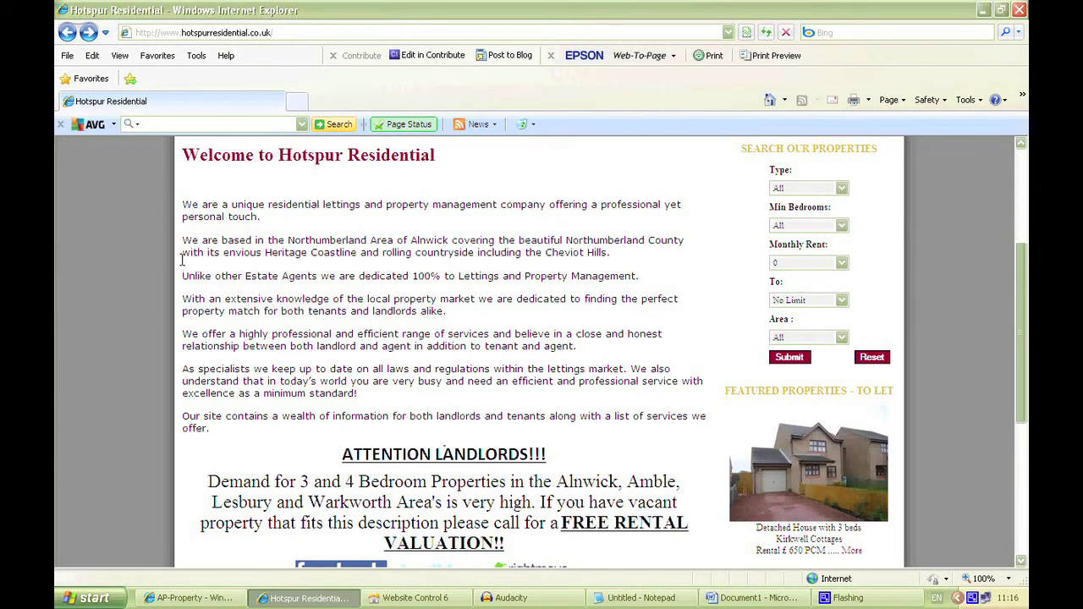
{"action": "left_click_drag", "start_coordinate": [183, 204], "coordinate": [265, 225]}
{"action": "left_click", "coordinate": [258, 218]}
{"action": "left_click_drag", "start_coordinate": [183, 205], "coordinate": [211, 432]}
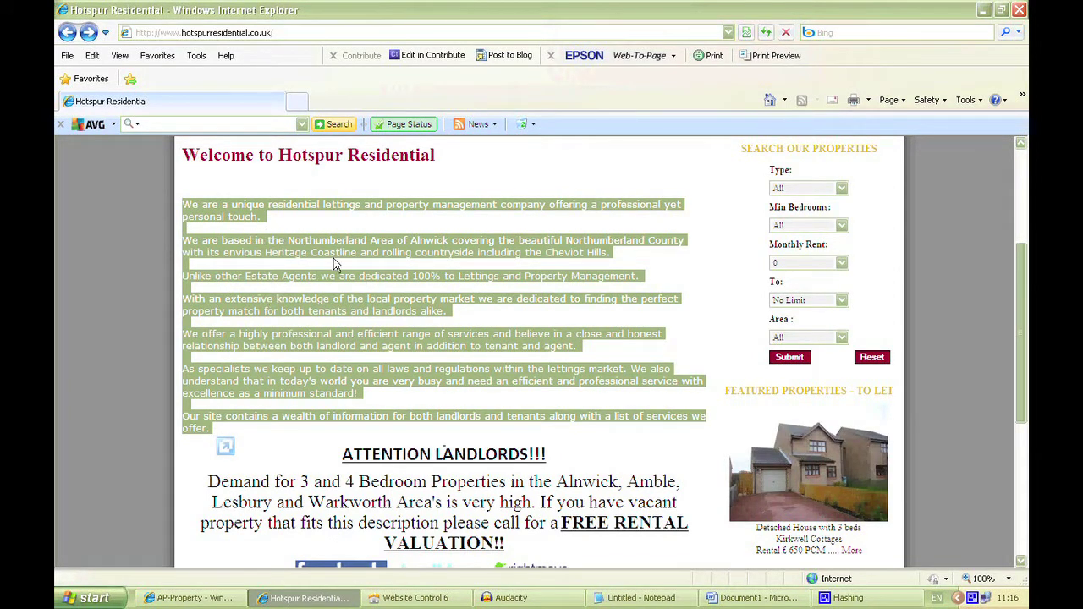
{"action": "left_click", "coordinate": [267, 225]}
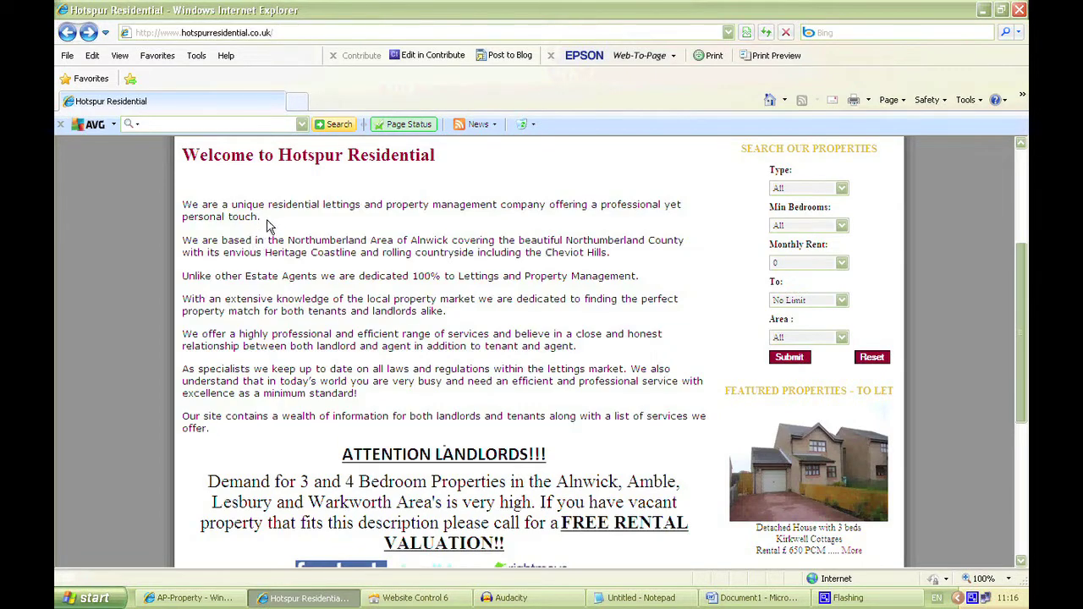
{"action": "left_click_drag", "start_coordinate": [183, 205], "coordinate": [216, 429]}
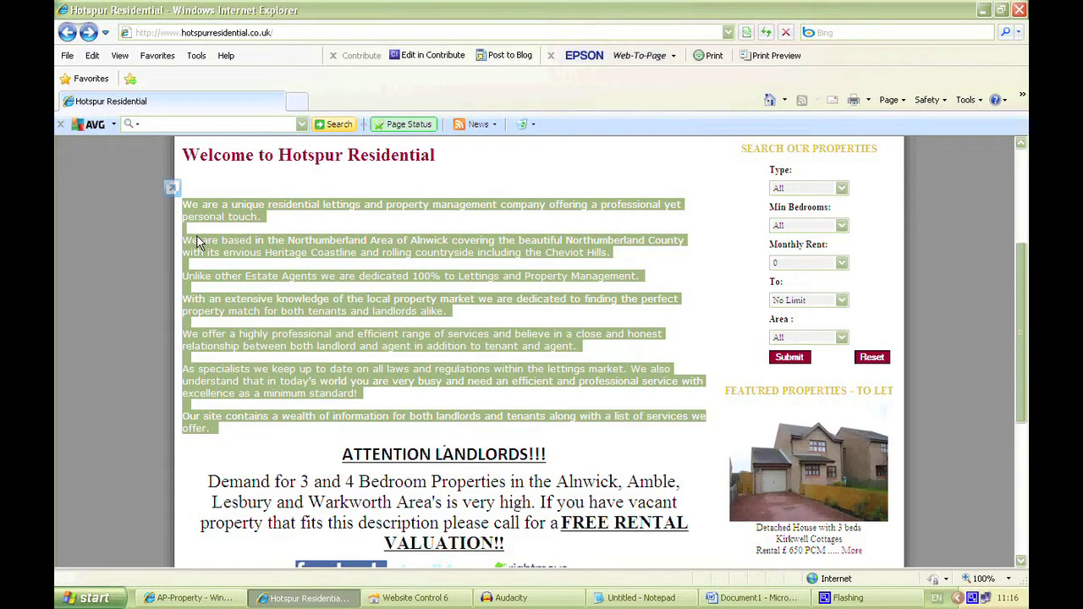
{"action": "left_click", "coordinate": [224, 602]}
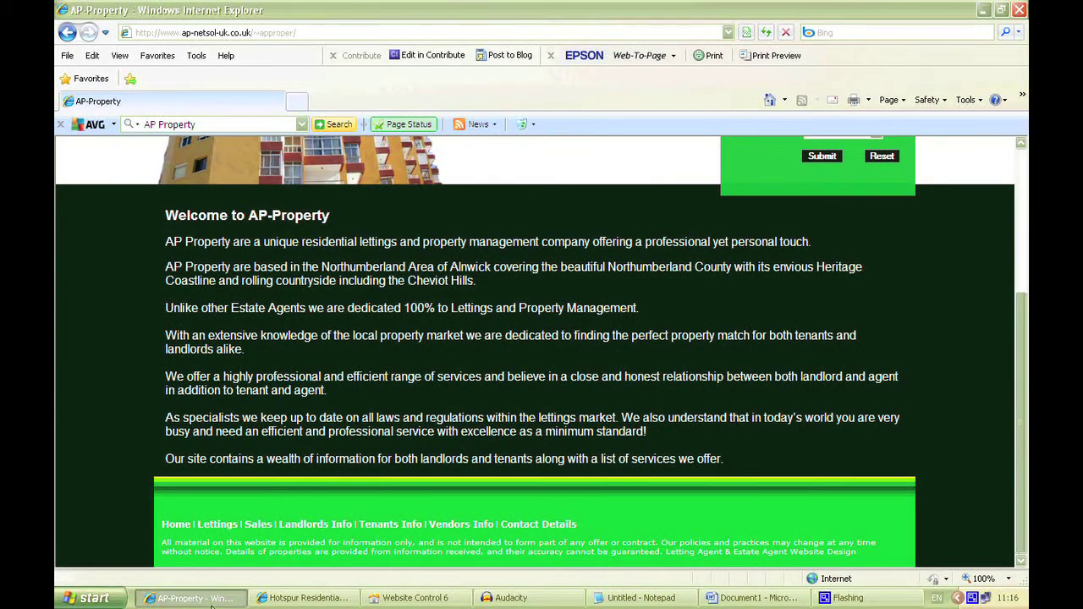
{"action": "left_click", "coordinate": [279, 597]}
{"action": "left_click", "coordinate": [244, 229]}
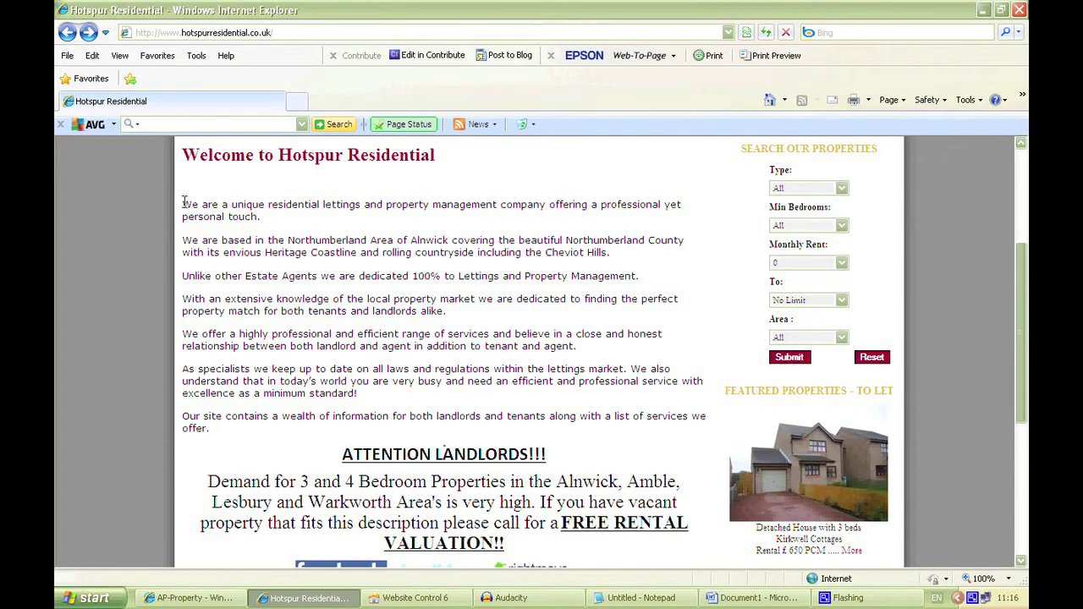
{"action": "left_click_drag", "start_coordinate": [183, 202], "coordinate": [209, 431]}
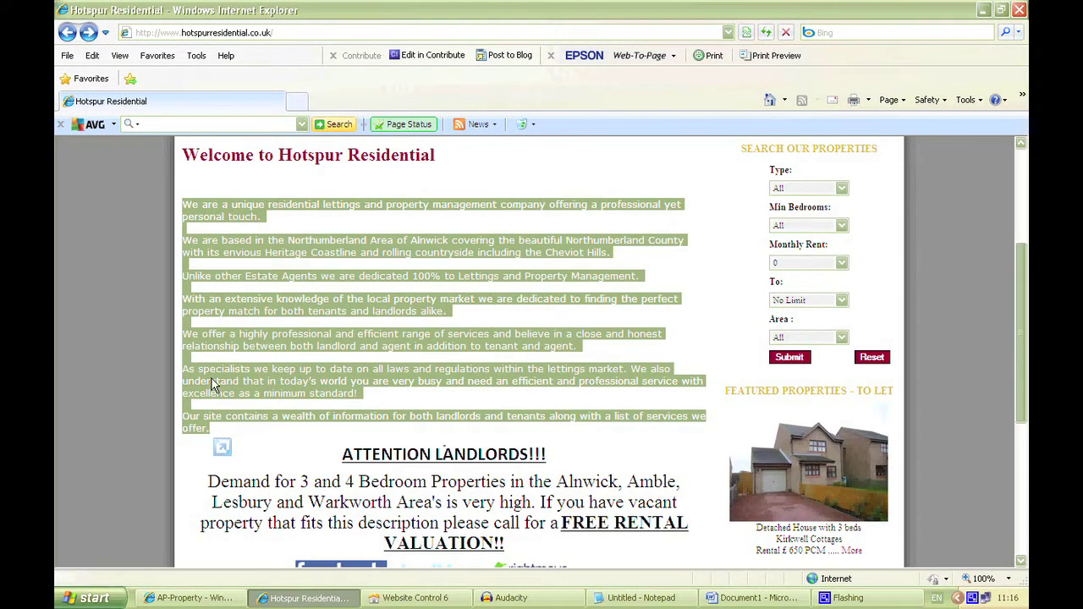
Copy the selected welcome paragraphs to the clipboard.
{"action": "right_click", "coordinate": [224, 258]}
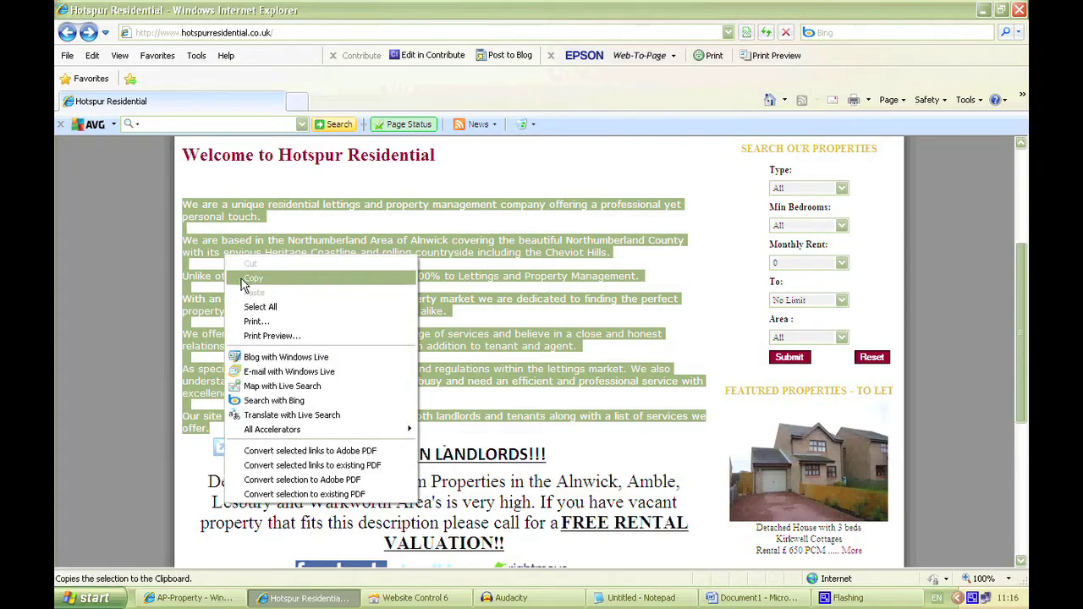
{"action": "left_click", "coordinate": [241, 279]}
{"action": "right_click", "coordinate": [236, 250]}
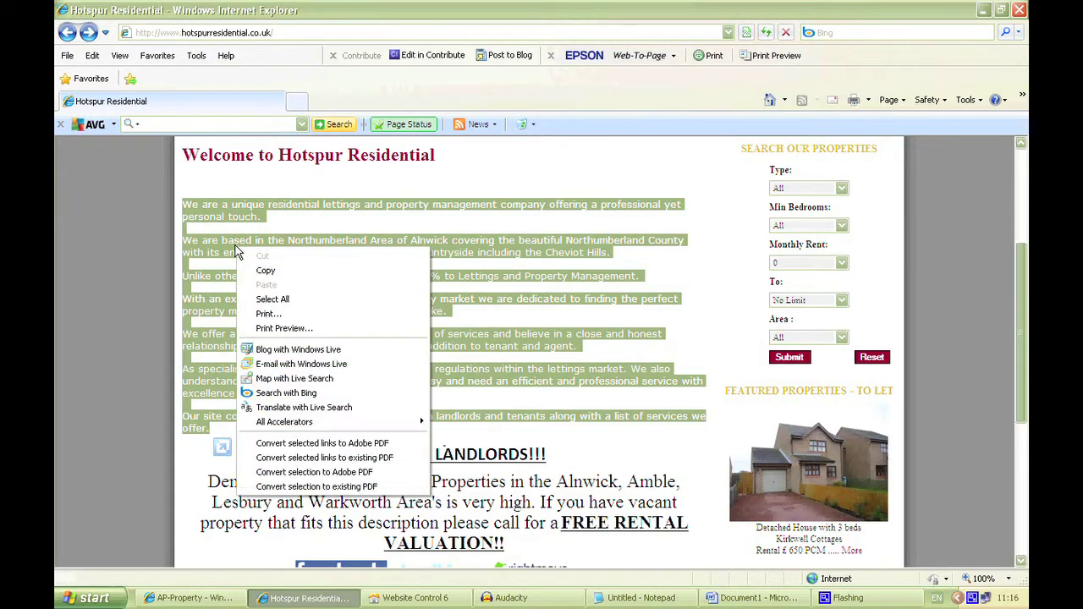
{"action": "left_click", "coordinate": [250, 270]}
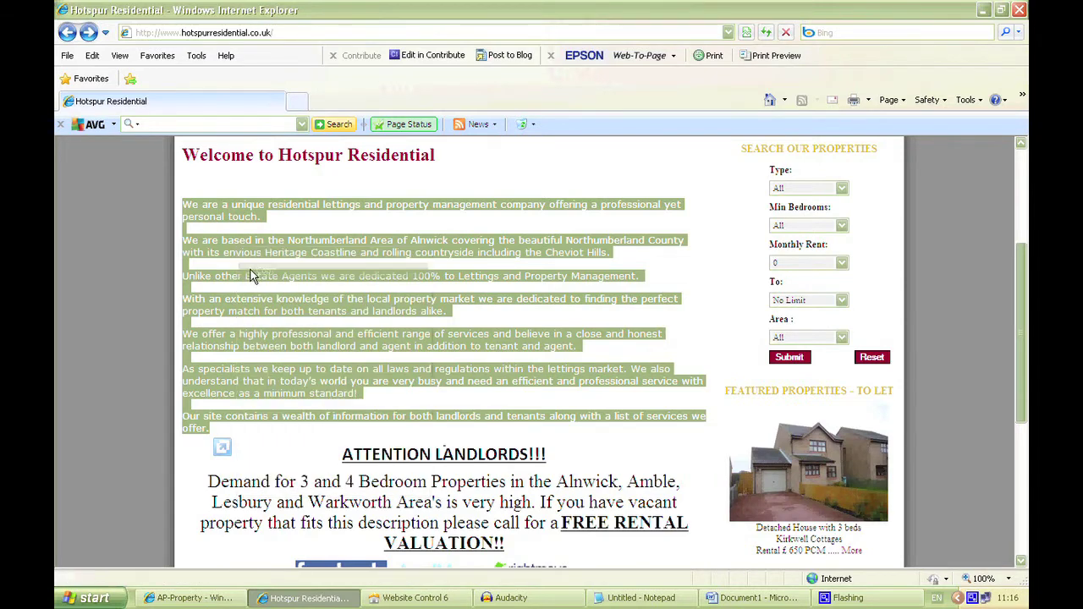
{"action": "left_click", "coordinate": [628, 599]}
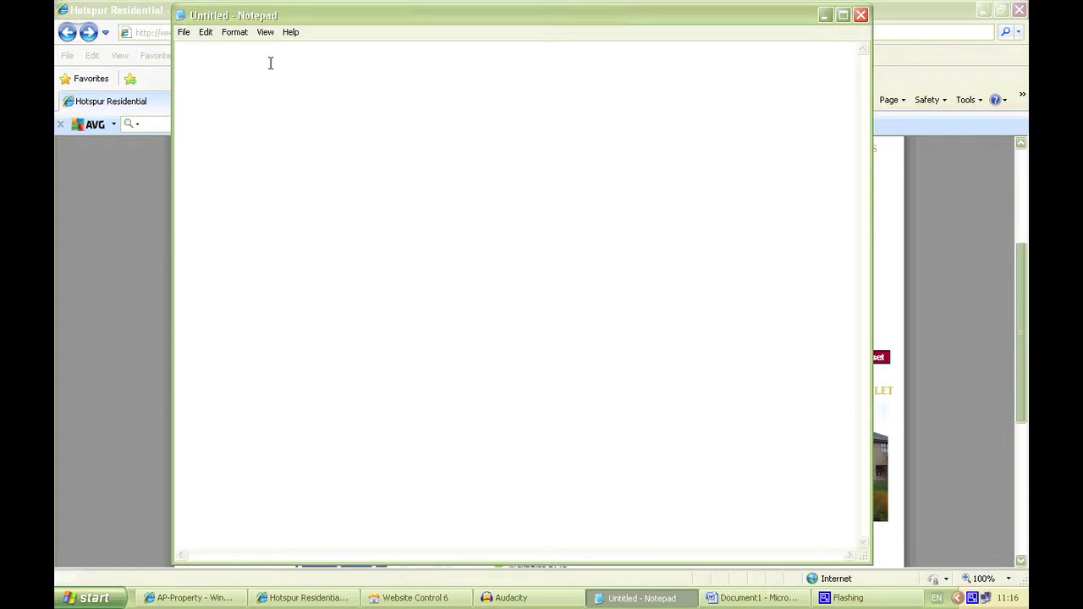
Paste the welcome paragraphs into the blank Notepad document as plain text.
{"action": "right_click", "coordinate": [270, 63]}
{"action": "left_click", "coordinate": [207, 34]}
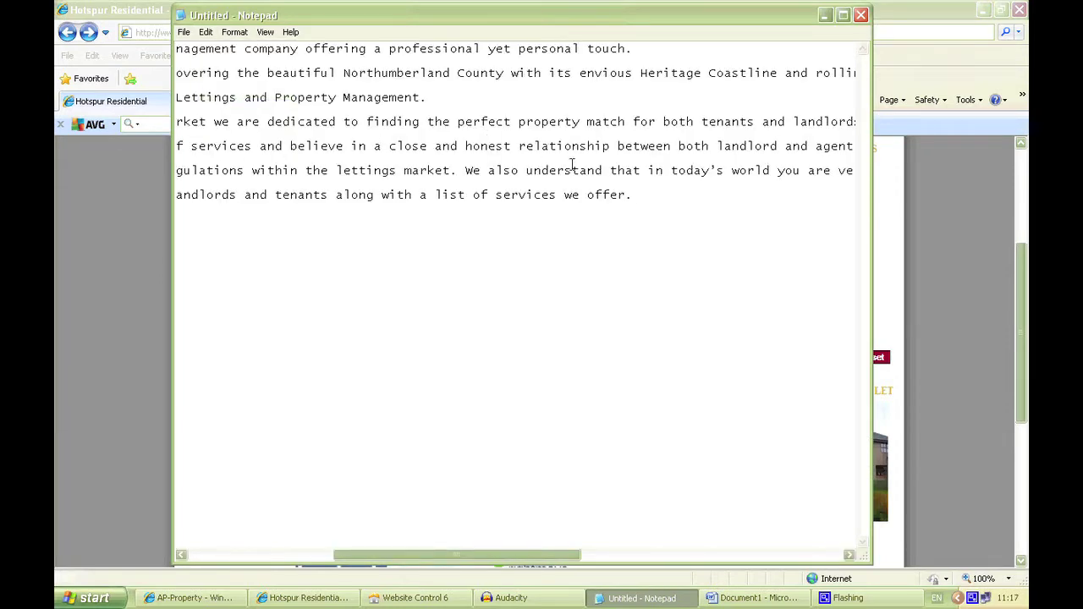
{"action": "left_click_drag", "start_coordinate": [640, 196], "coordinate": [253, 97]}
{"action": "left_click", "coordinate": [263, 97]}
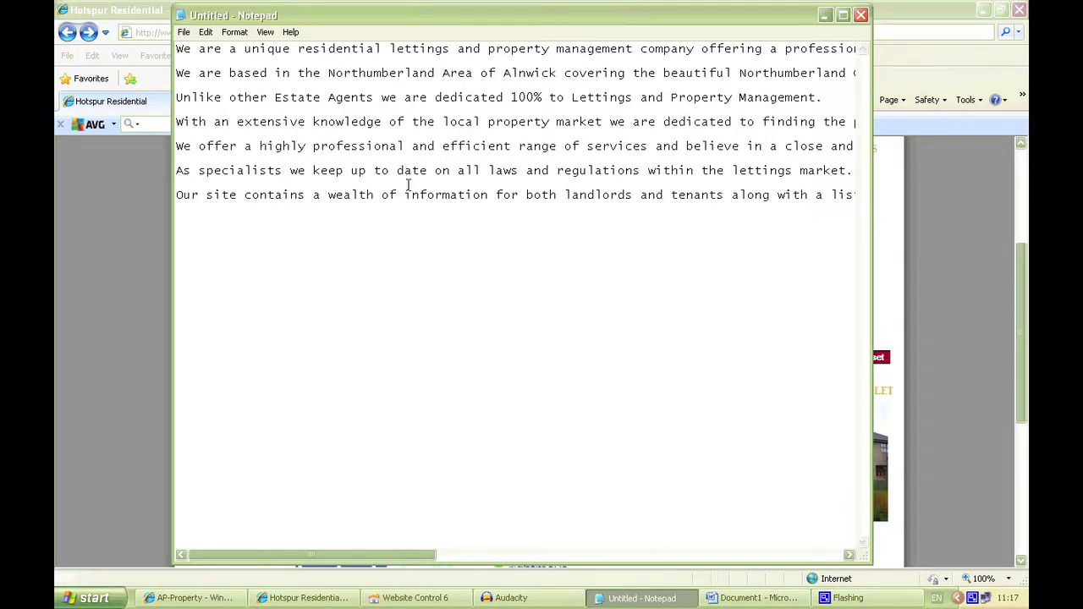
Select all the plain-text paragraphs in Notepad and copy them.
{"action": "left_click_drag", "start_coordinate": [354, 554], "coordinate": [474, 545]}
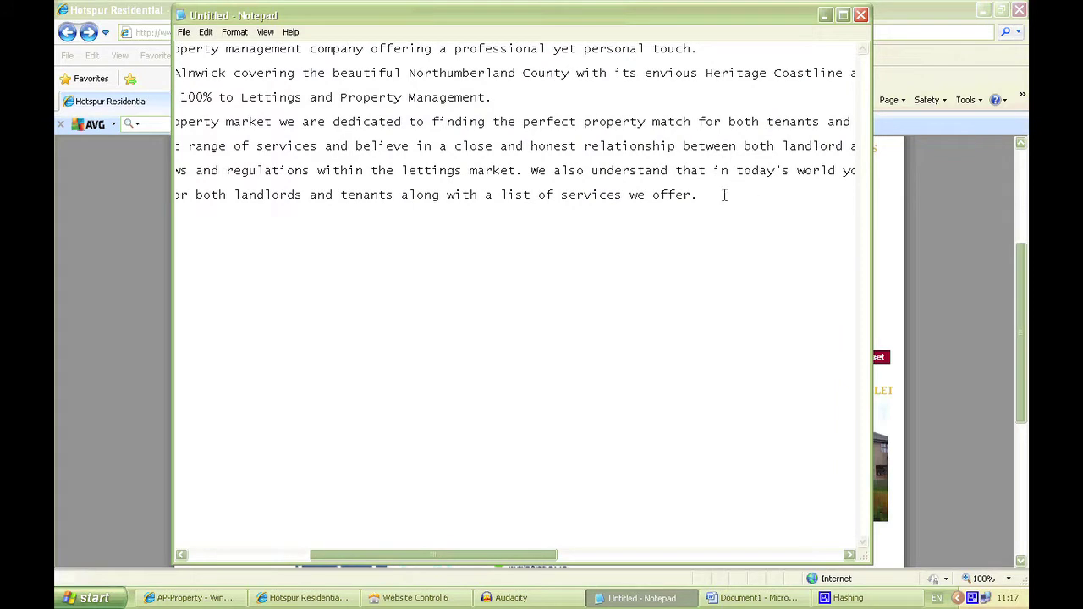
{"action": "left_click_drag", "start_coordinate": [699, 195], "coordinate": [137, 37]}
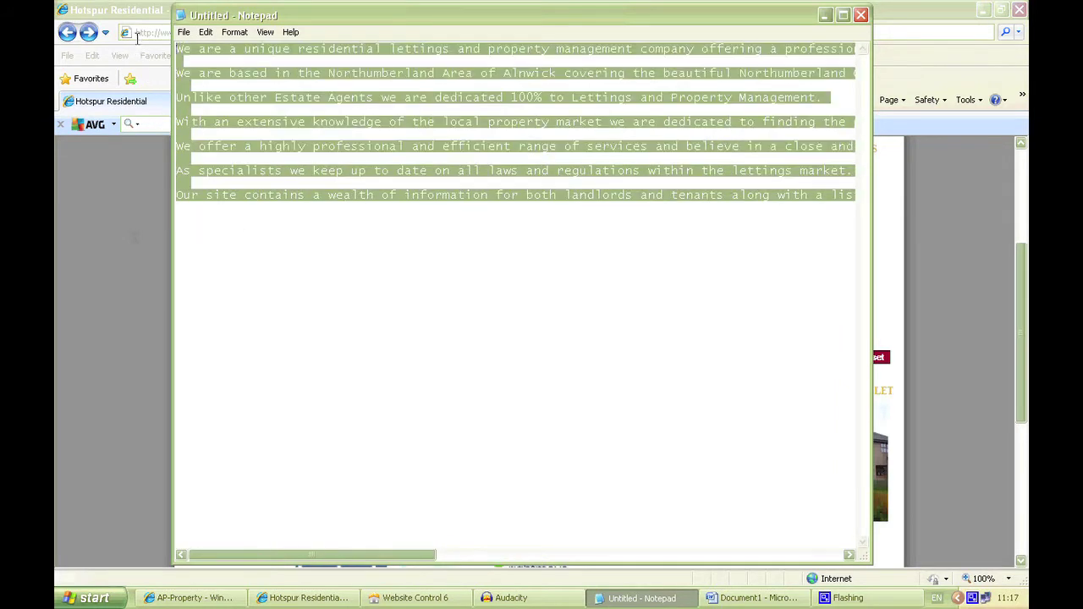
{"action": "right_click", "coordinate": [261, 75]}
{"action": "left_click", "coordinate": [205, 32]}
{"action": "left_click", "coordinate": [213, 81]}
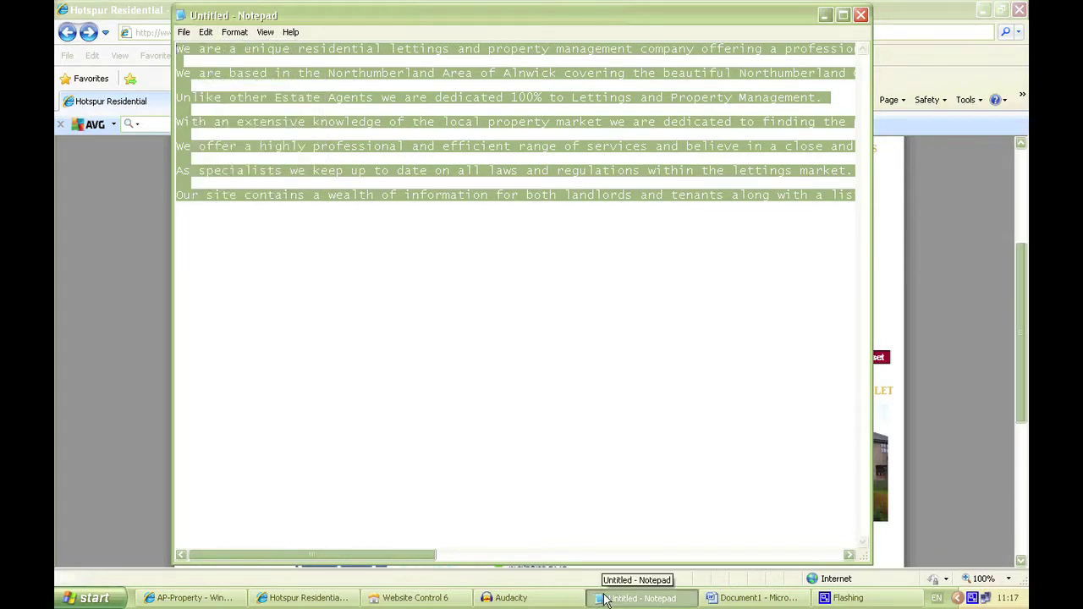
{"action": "left_click", "coordinate": [337, 598]}
Delete the AP Property Home Page text, paste the plain-text welcome paragraphs and save the file.
{"action": "left_click", "coordinate": [415, 598]}
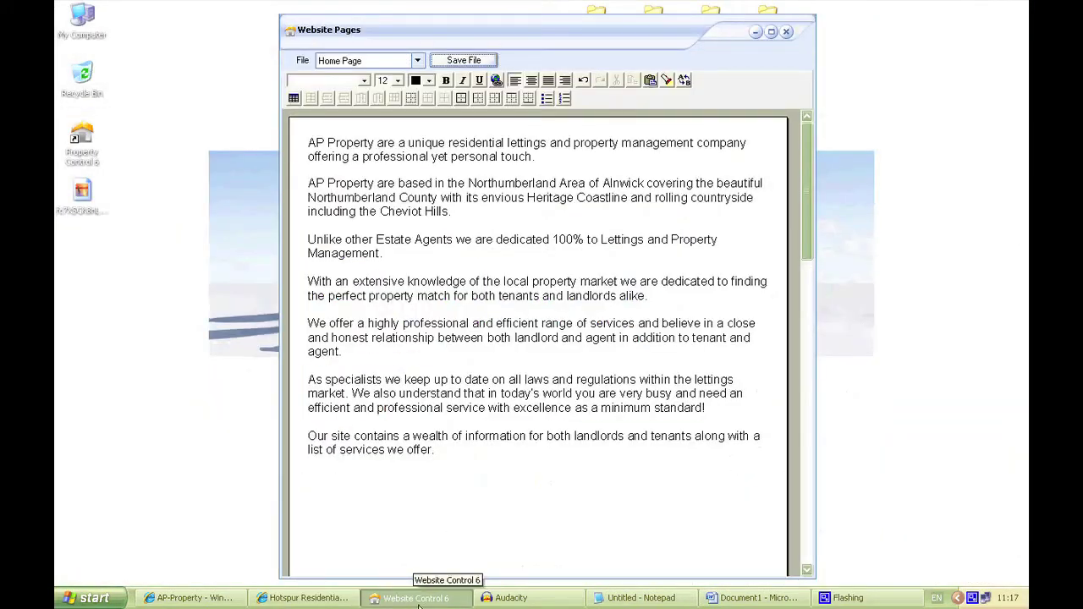
{"action": "left_click_drag", "start_coordinate": [440, 455], "coordinate": [308, 142]}
{"action": "key", "text": "Delete"}
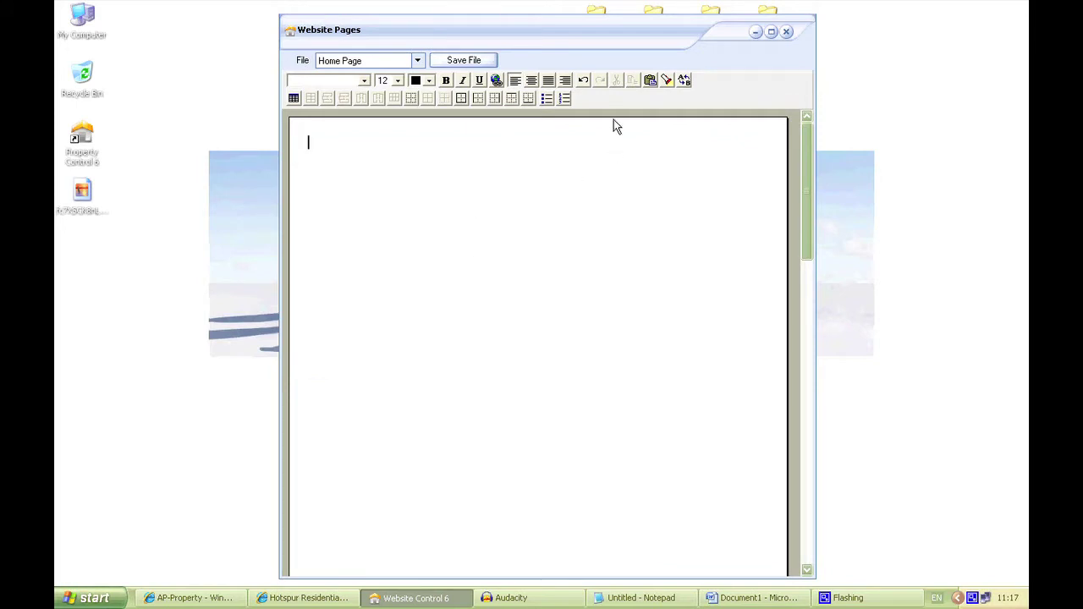
{"action": "left_click", "coordinate": [651, 81]}
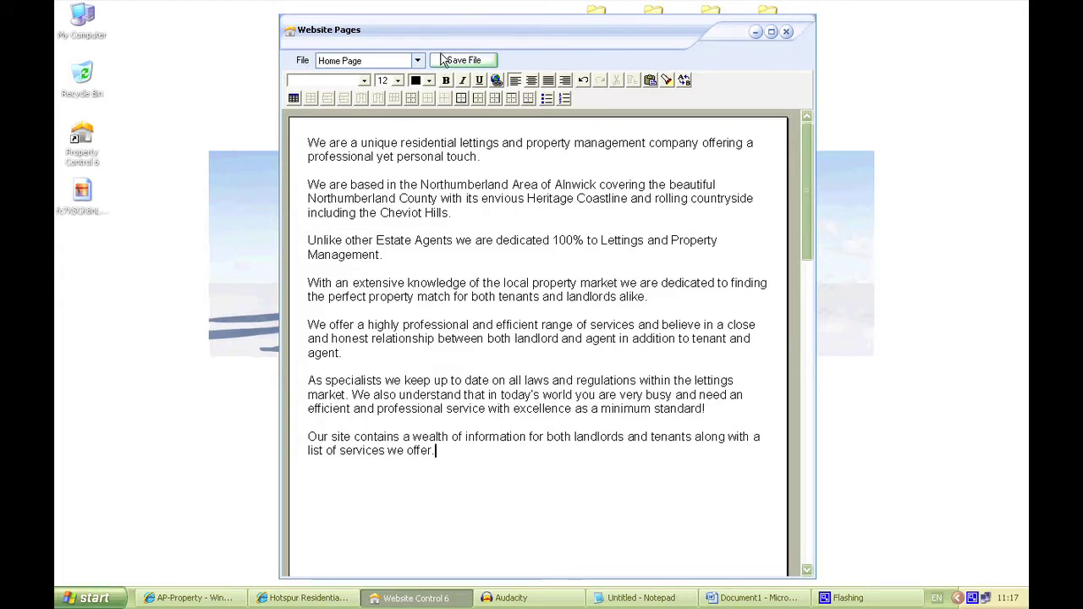
{"action": "left_click", "coordinate": [451, 67]}
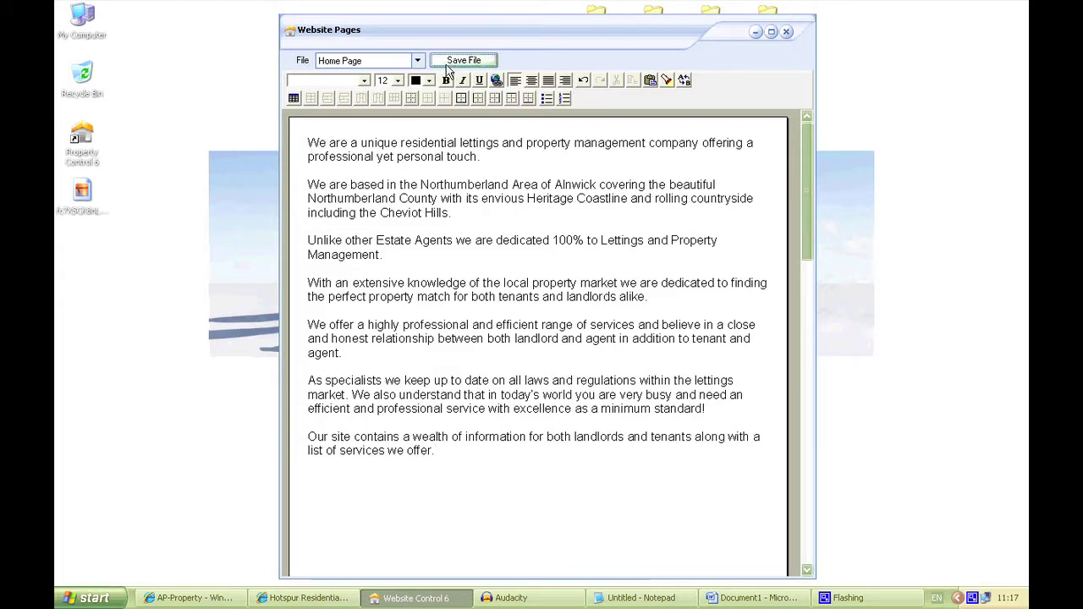
{"action": "left_click", "coordinate": [235, 599]}
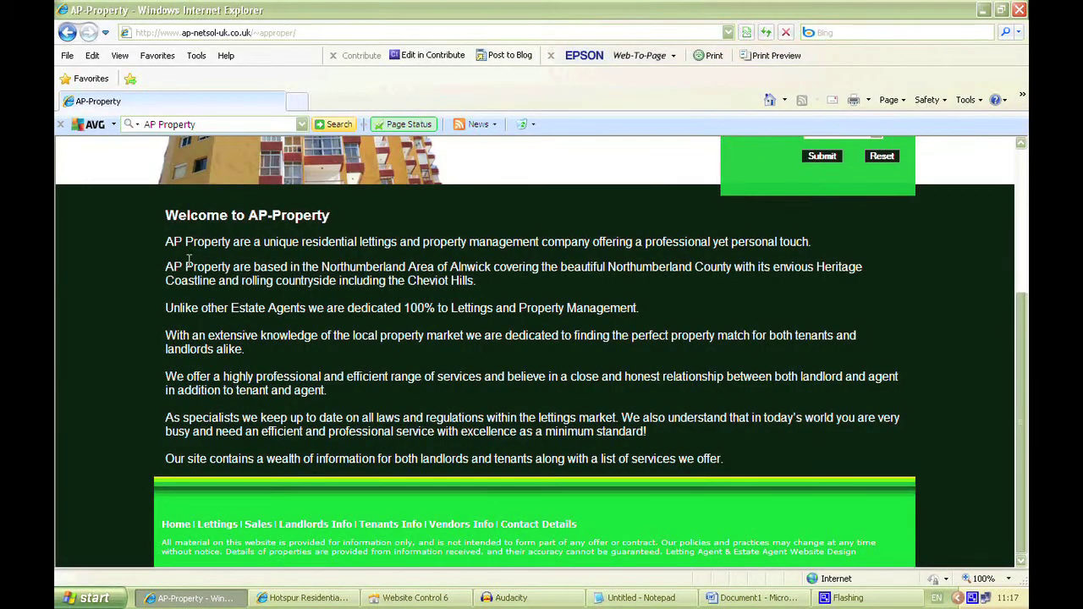
Reload the live AP-Property page and check its 'We are' paragraph lines.
{"action": "key", "text": "F5"}
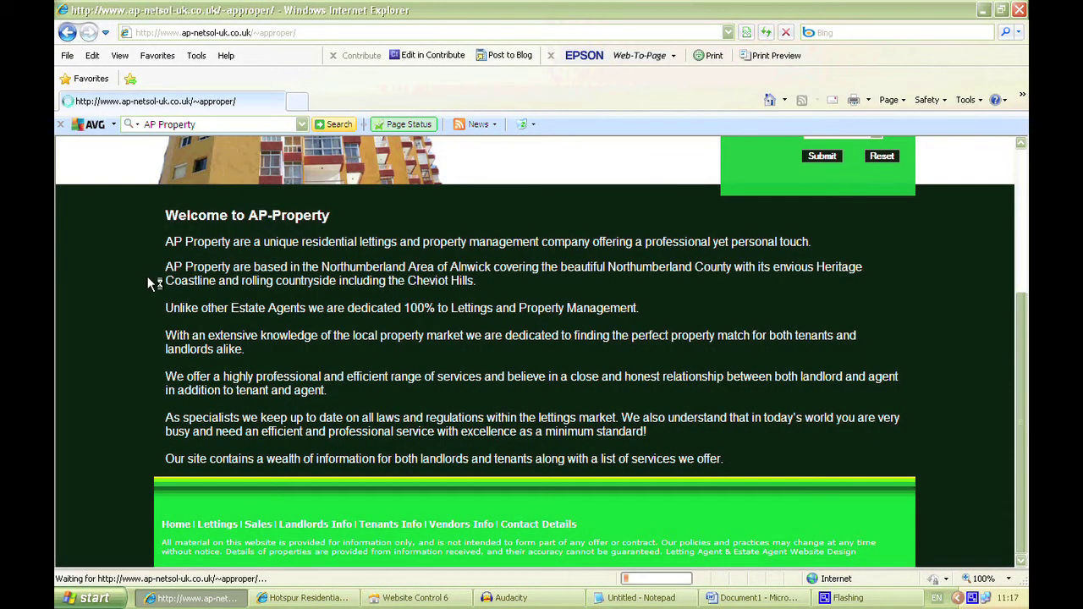
{"action": "scroll", "coordinate": [151, 298], "scroll_direction": "down", "scroll_amount": 5}
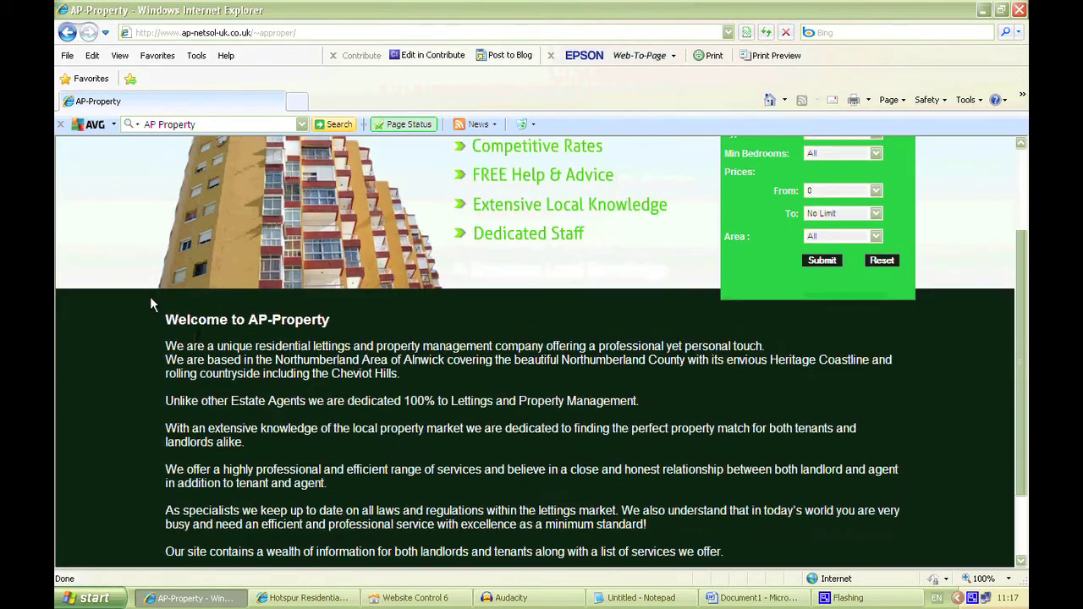
{"action": "mouse_move", "coordinate": [167, 281]}
{"action": "left_mouse_down"}
{"action": "mouse_move", "coordinate": [207, 281]}
{"action": "mouse_move", "coordinate": [177, 298]}
{"action": "left_mouse_up"}
{"action": "mouse_move", "coordinate": [166, 295]}
{"action": "left_mouse_down"}
{"action": "mouse_move", "coordinate": [207, 296]}
{"action": "mouse_move", "coordinate": [166, 296]}
{"action": "left_mouse_up"}
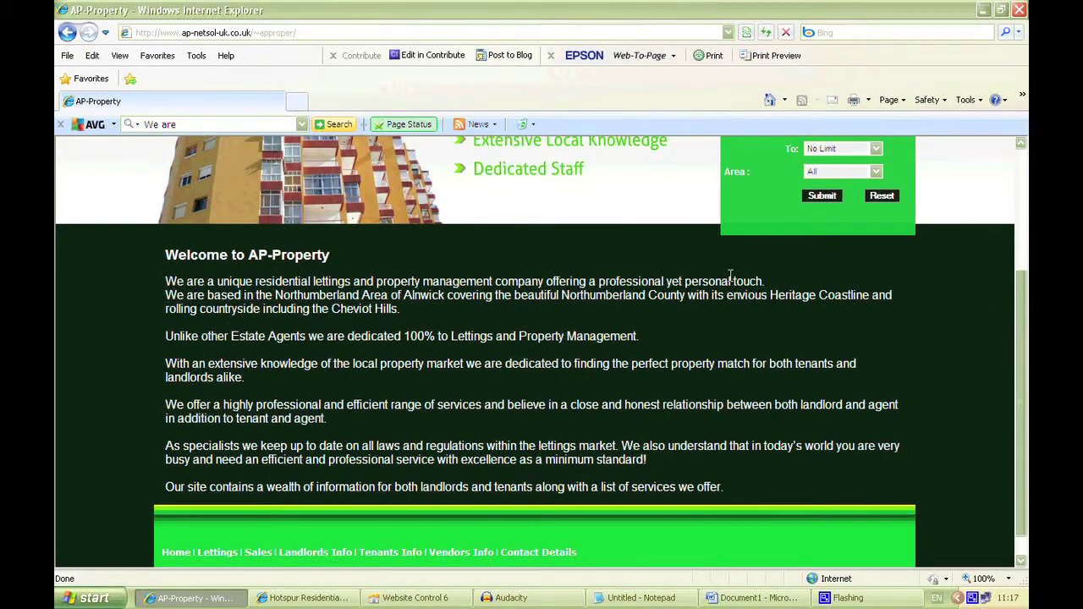
Put the 'We are based' paragraph on its own line in the Home Page and save.
{"action": "left_click", "coordinate": [411, 598]}
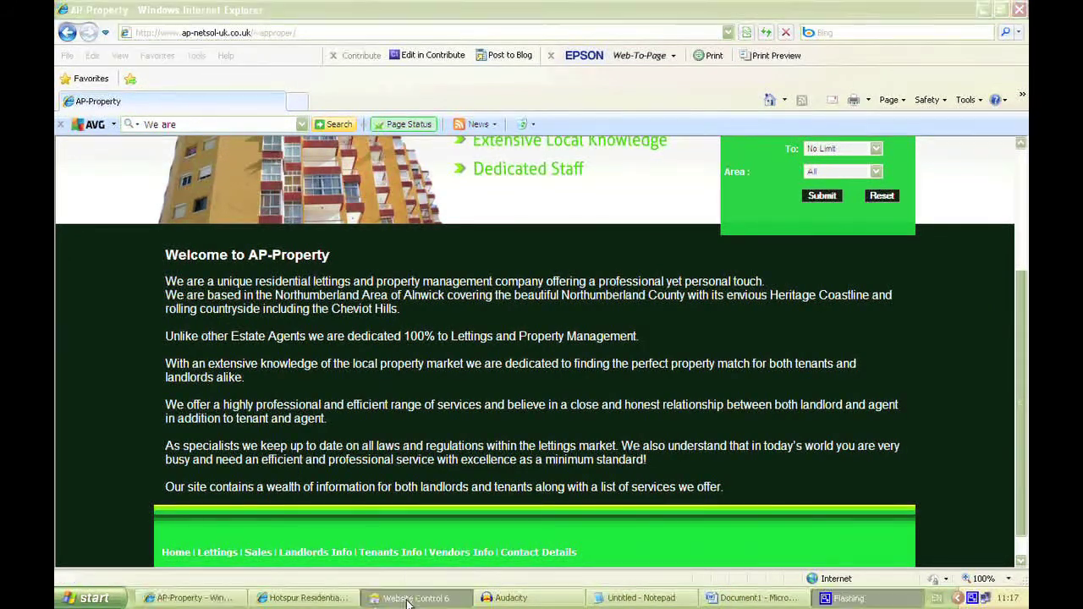
{"action": "left_click", "coordinate": [310, 184]}
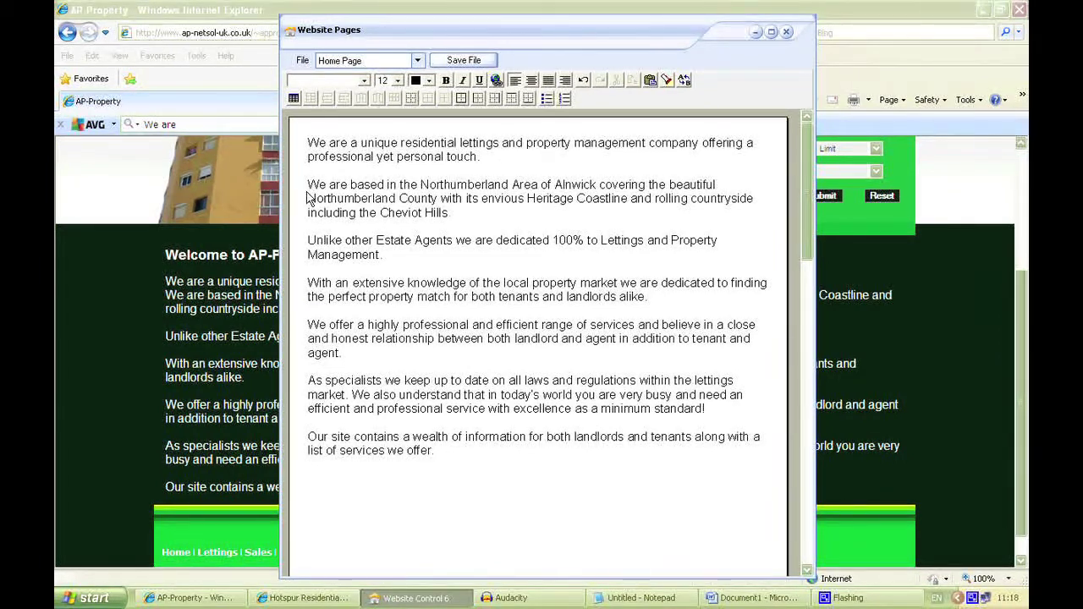
{"action": "key", "text": "BackSpace"}
{"action": "key", "text": "BackSpace"}
{"action": "key", "text": "BackSpace"}
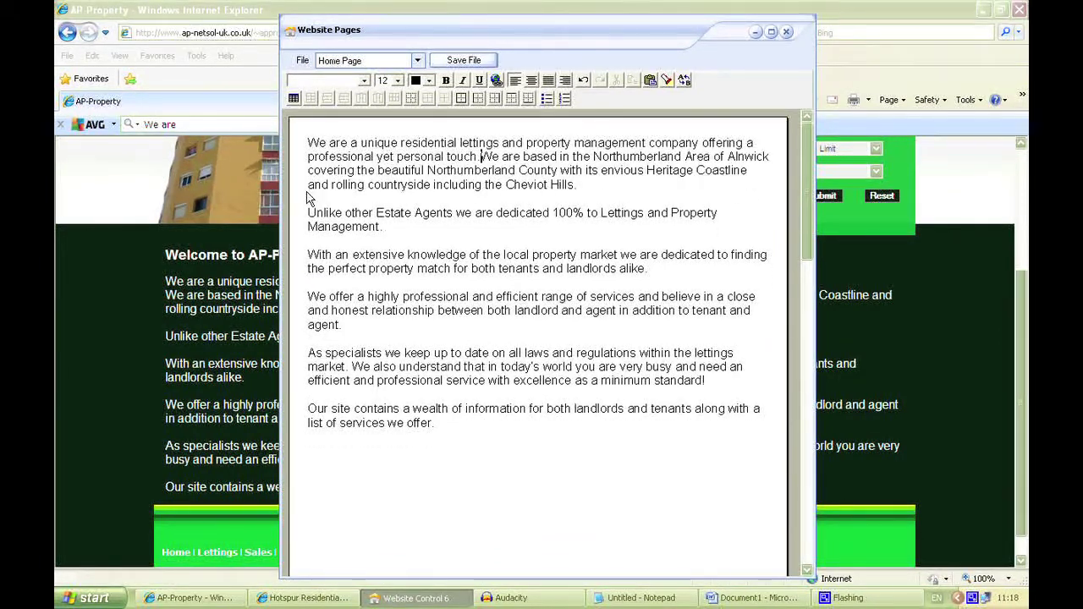
{"action": "key", "text": "Return"}
{"action": "key", "text": "Return"}
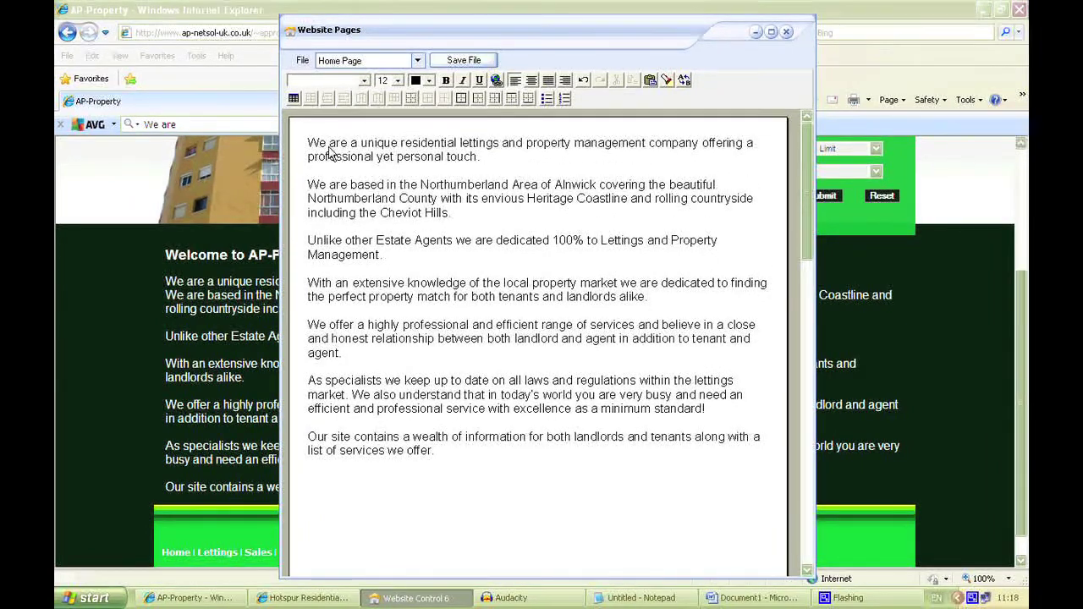
{"action": "left_click", "coordinate": [482, 62]}
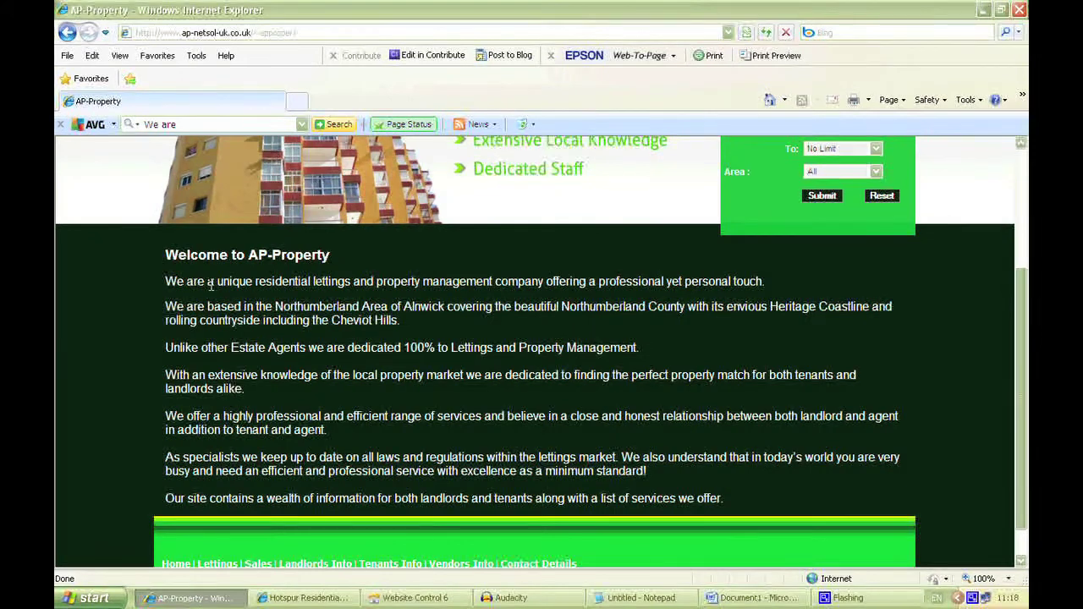
{"action": "scroll", "coordinate": [141, 280], "scroll_direction": "down", "scroll_amount": 1}
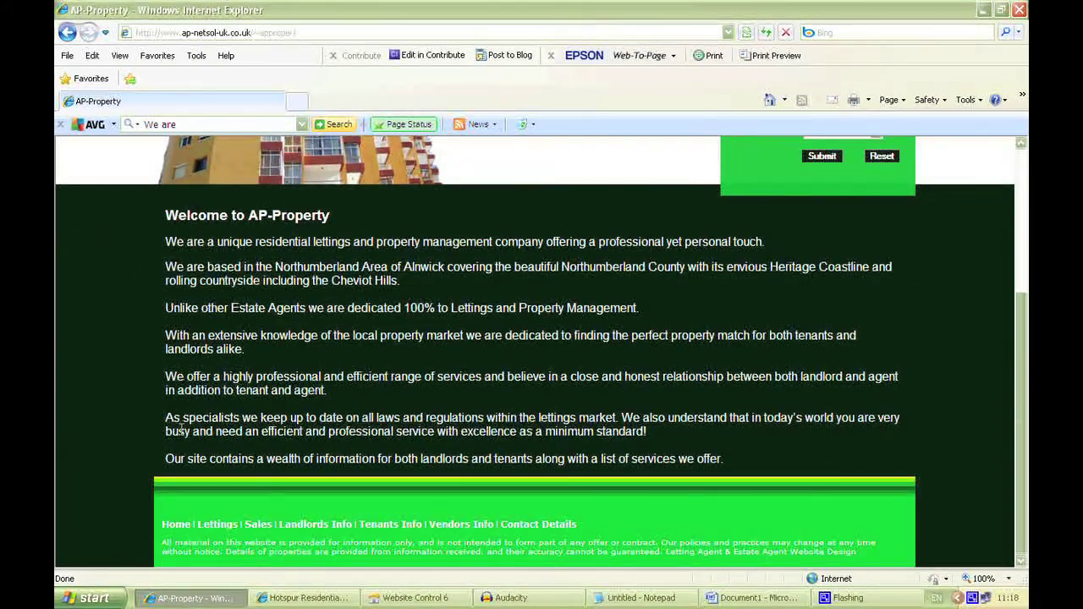
{"action": "scroll", "coordinate": [425, 335], "scroll_direction": "up", "scroll_amount": 1}
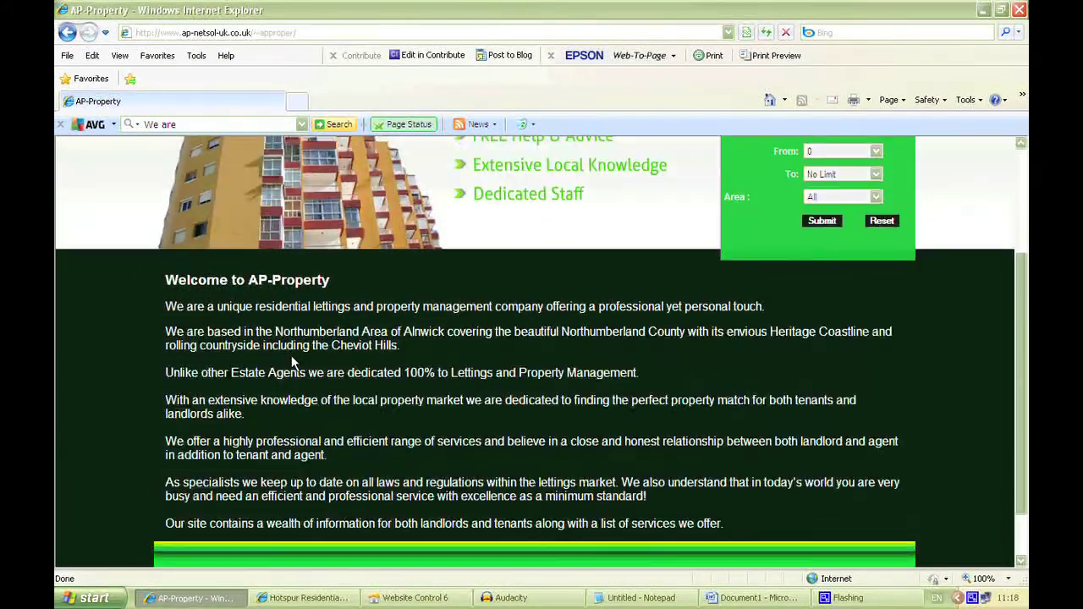
{"action": "left_click", "coordinate": [215, 604]}
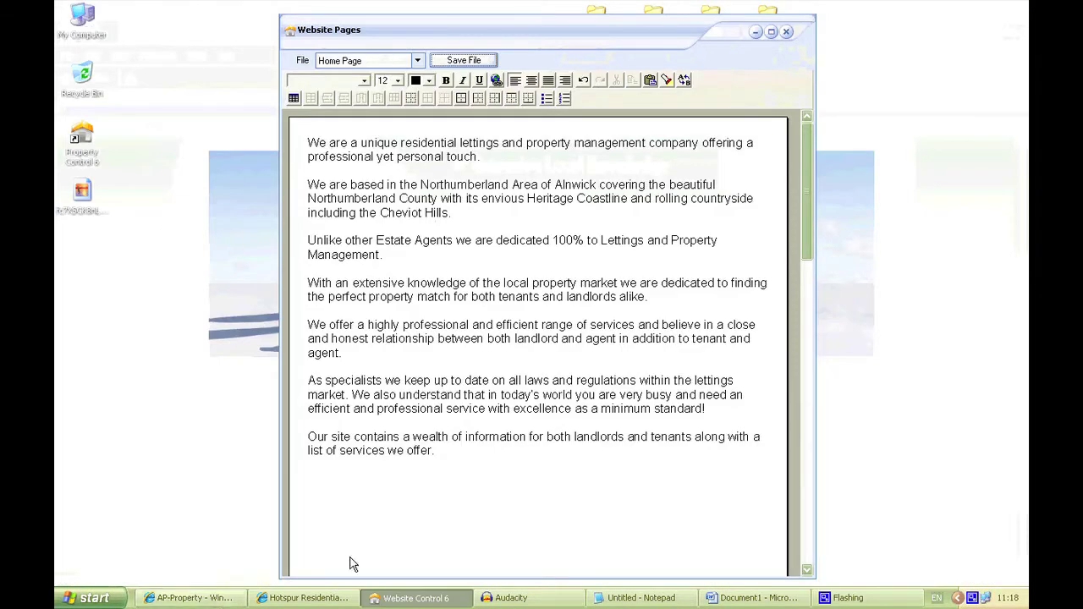
Select and copy the nine 'When copying from ANY Software…' warning paragraphs in Word.
{"action": "left_click", "coordinate": [753, 597]}
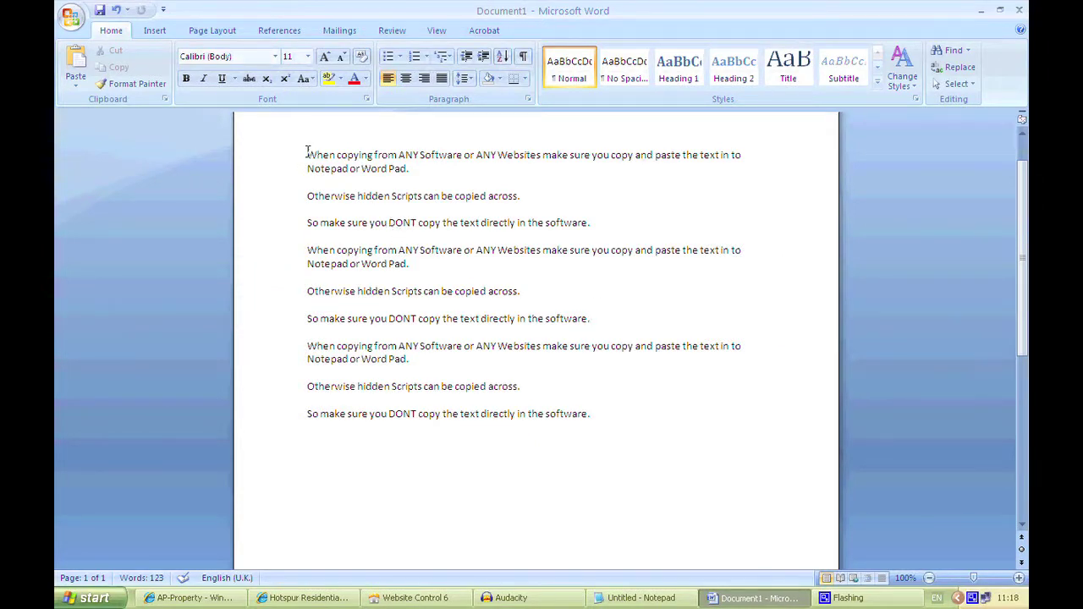
{"action": "left_click_drag", "start_coordinate": [318, 152], "coordinate": [600, 411]}
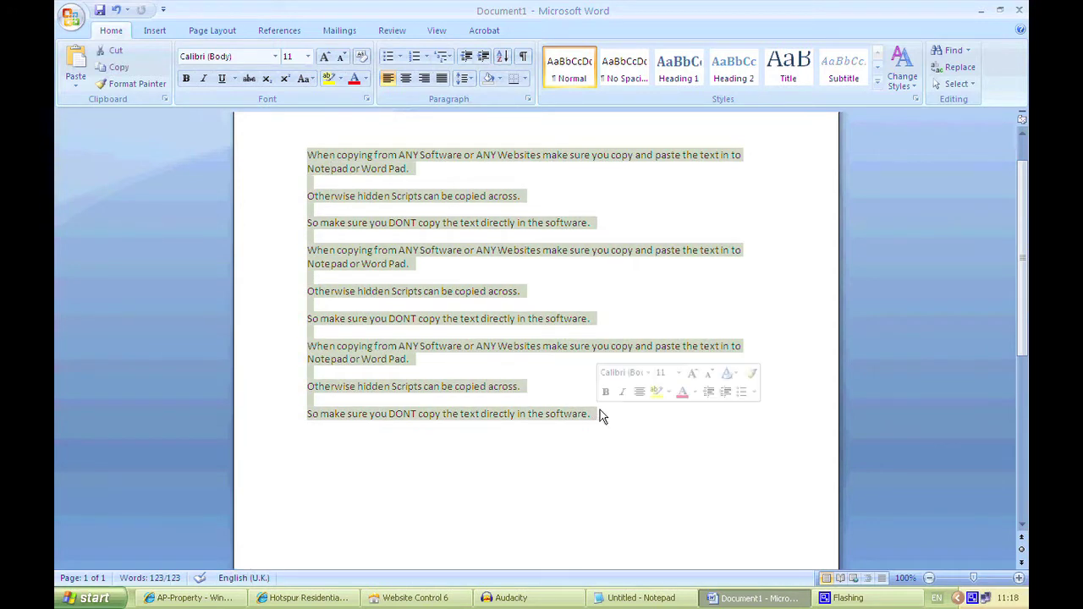
{"action": "left_click", "coordinate": [599, 412]}
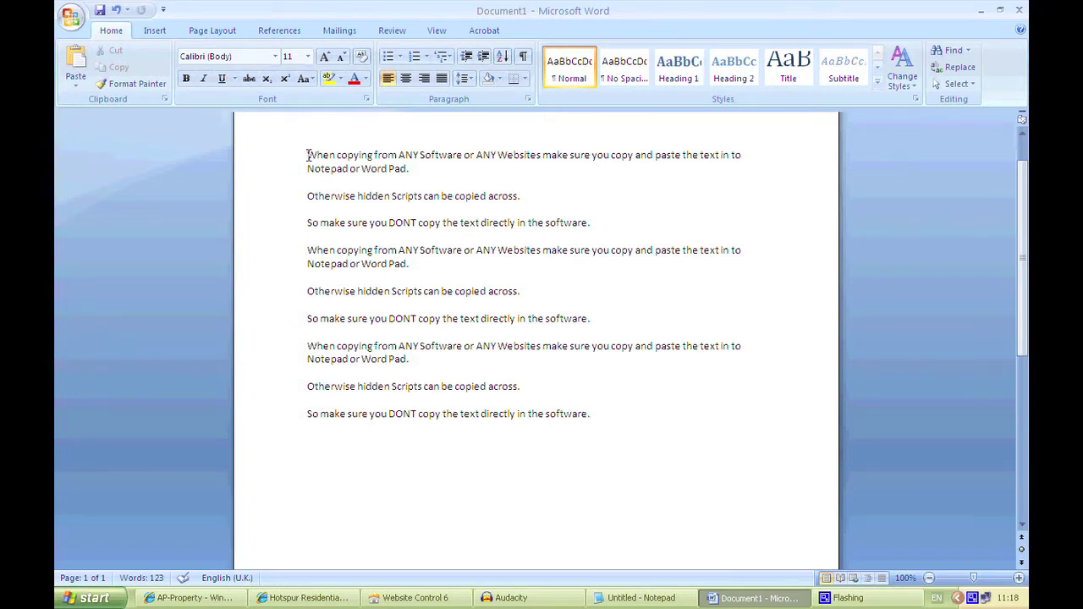
{"action": "left_click_drag", "start_coordinate": [307, 155], "coordinate": [591, 415]}
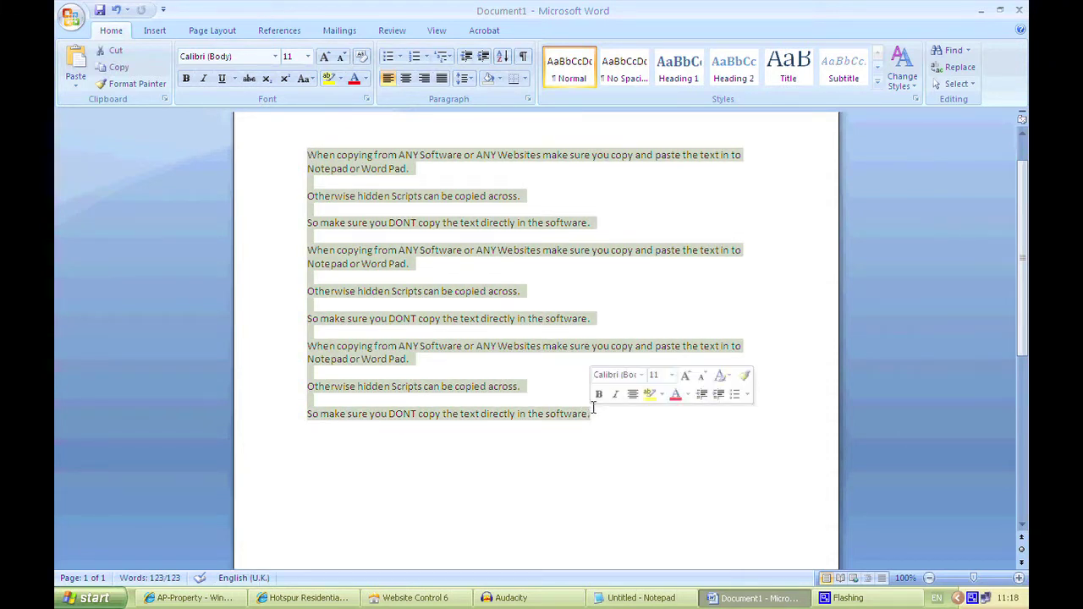
{"action": "right_click", "coordinate": [402, 254]}
{"action": "left_click", "coordinate": [433, 283]}
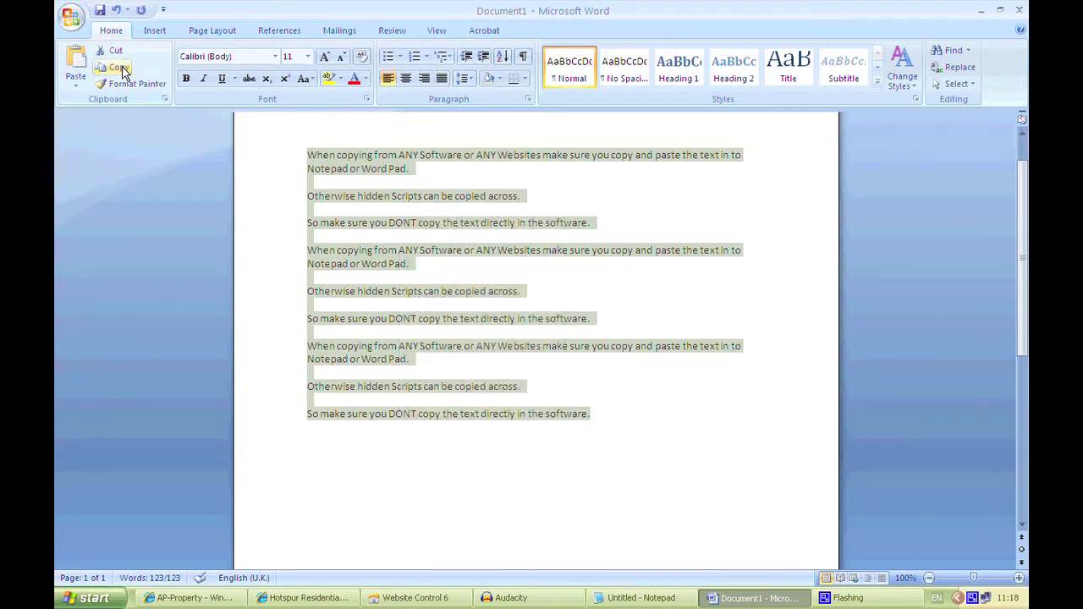
{"action": "left_click", "coordinate": [627, 598]}
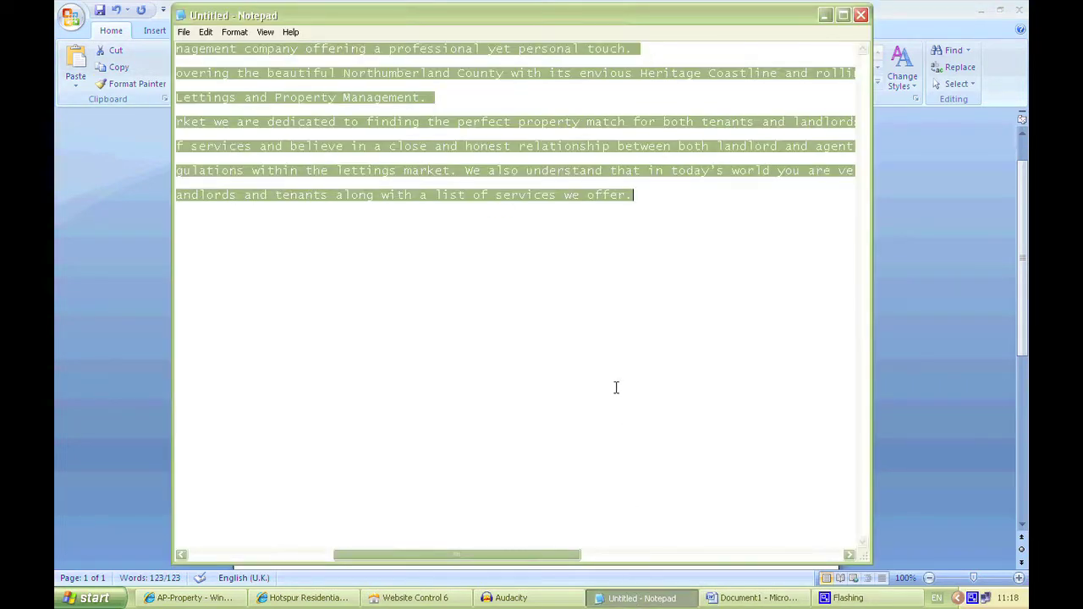
Delete the Hotspur welcome text in Notepad, paste the warning paragraphs, then copy them all.
{"action": "key", "text": "Delete"}
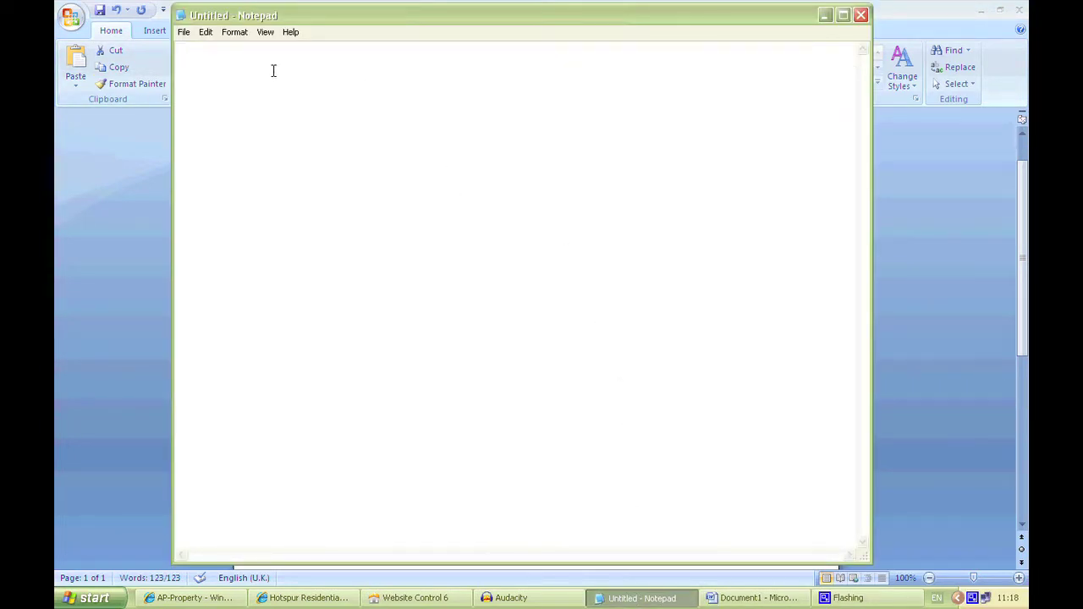
{"action": "left_click", "coordinate": [205, 32]}
{"action": "left_click", "coordinate": [213, 92]}
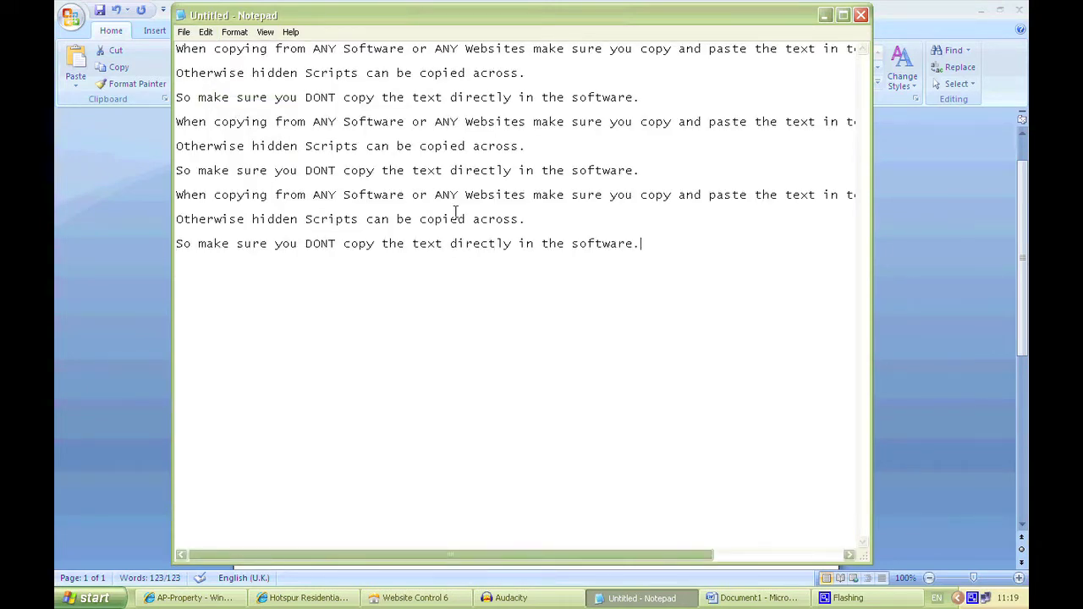
{"action": "left_click_drag", "start_coordinate": [645, 243], "coordinate": [174, 48]}
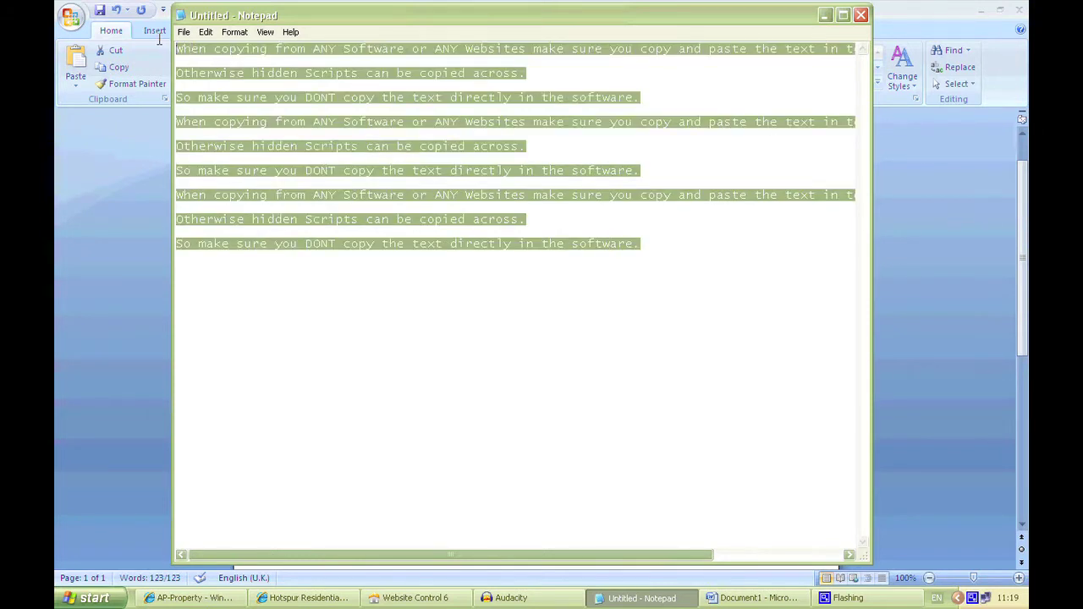
{"action": "right_click", "coordinate": [292, 94]}
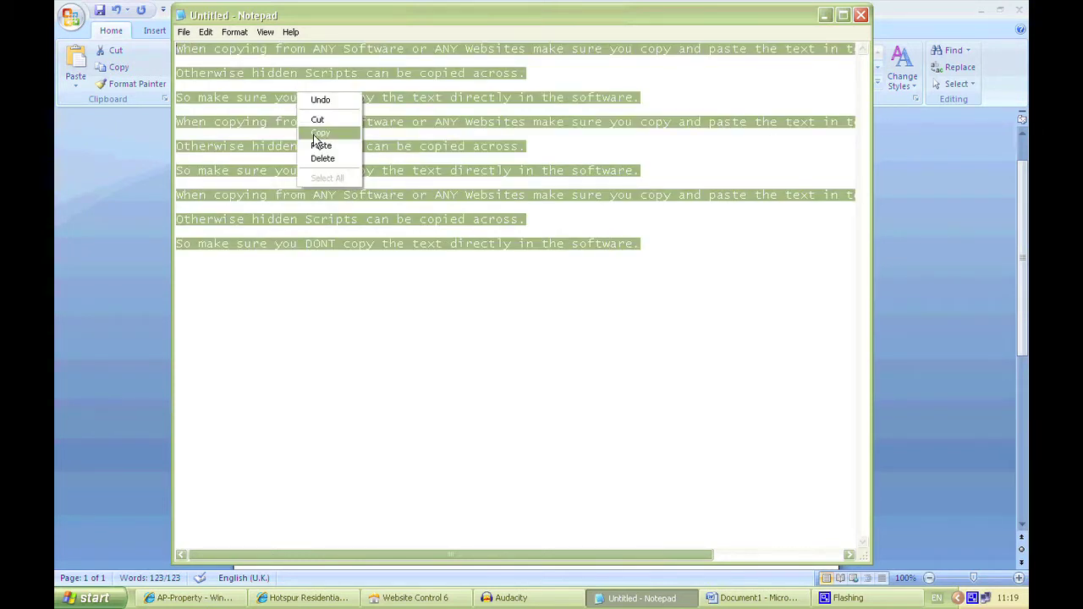
{"action": "left_click", "coordinate": [313, 134]}
Replace the Home Page text with the pasted hidden-scripts warning paragraphs and save it.
{"action": "left_click", "coordinate": [423, 597]}
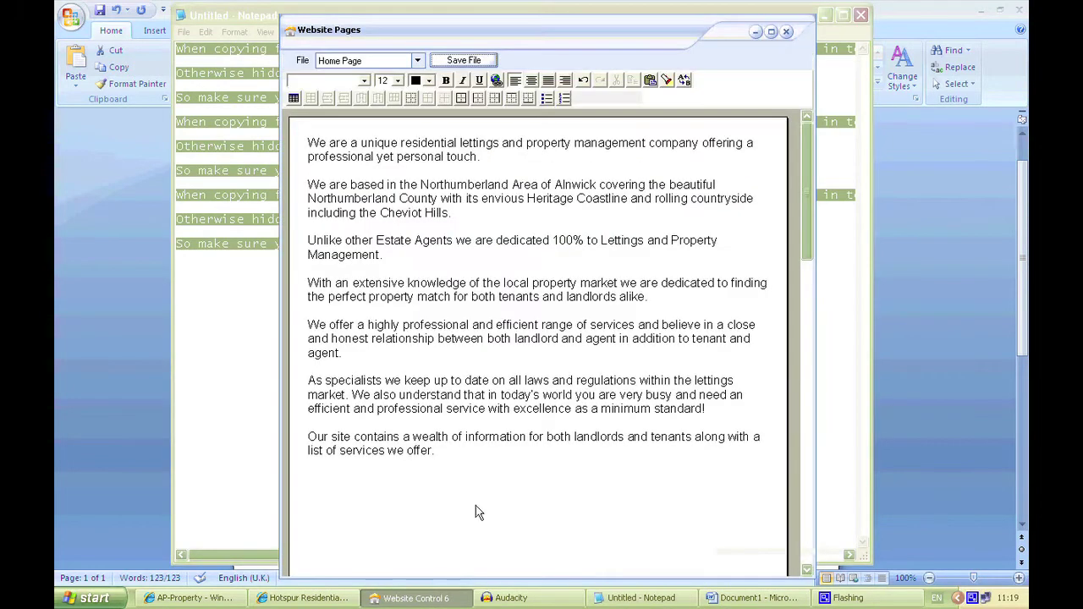
{"action": "left_click_drag", "start_coordinate": [452, 454], "coordinate": [311, 145]}
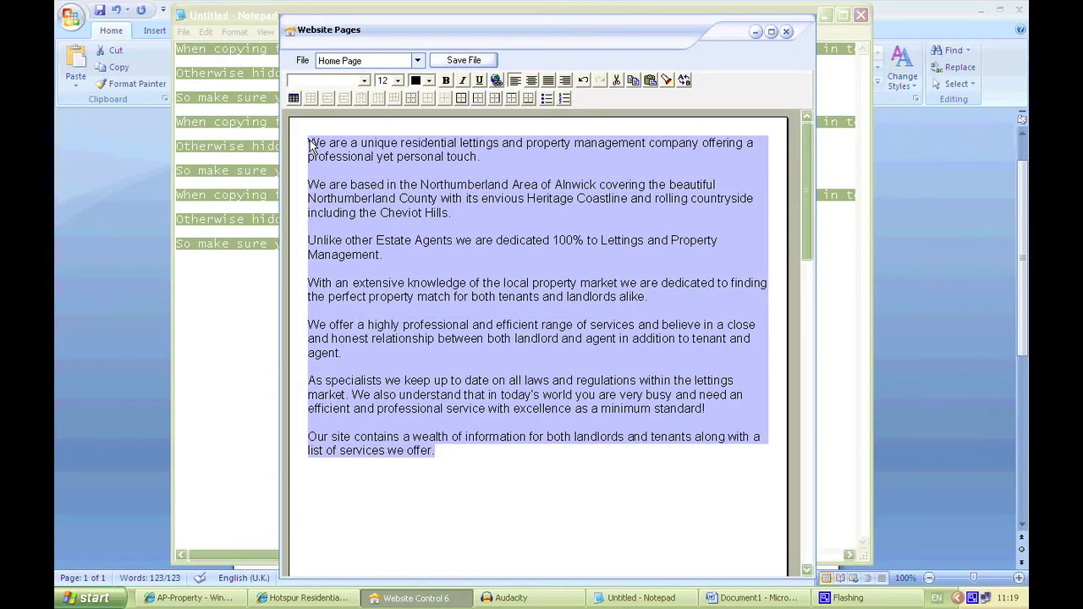
{"action": "key", "text": "Delete"}
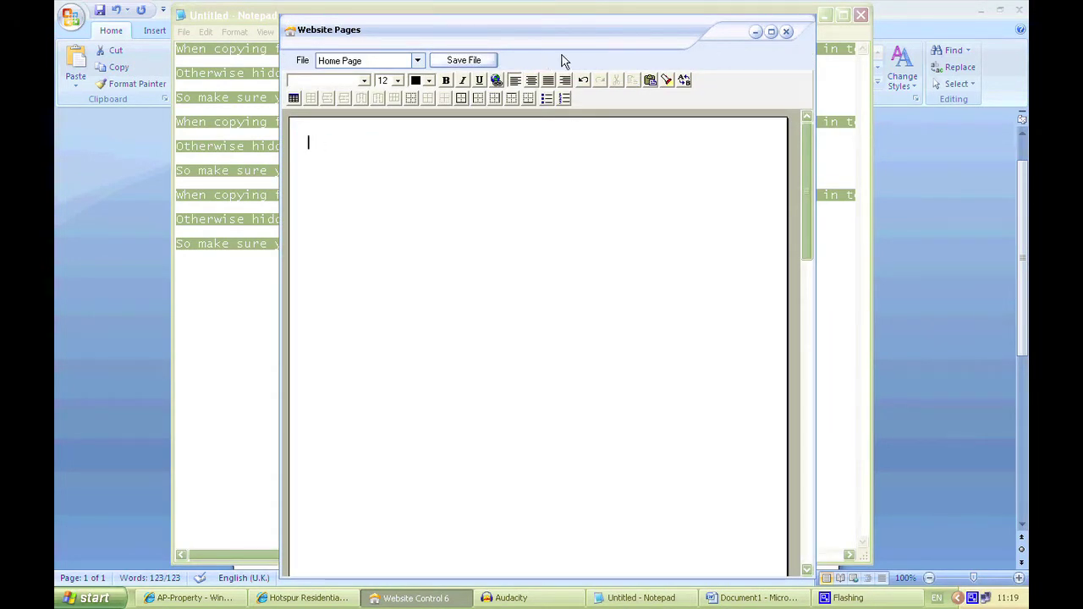
{"action": "left_click", "coordinate": [650, 80]}
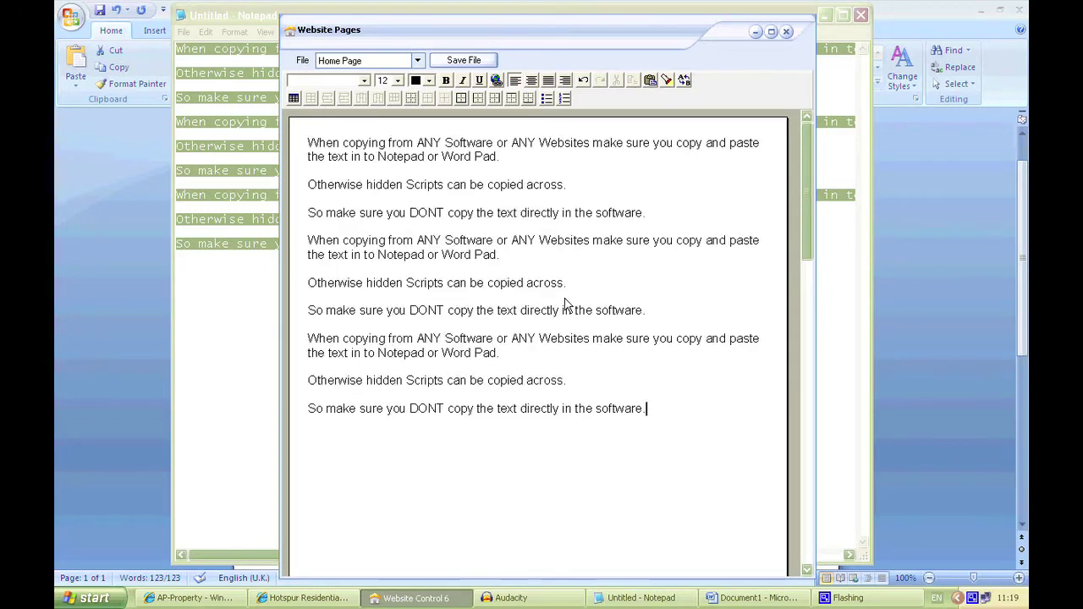
{"action": "left_click", "coordinate": [464, 61]}
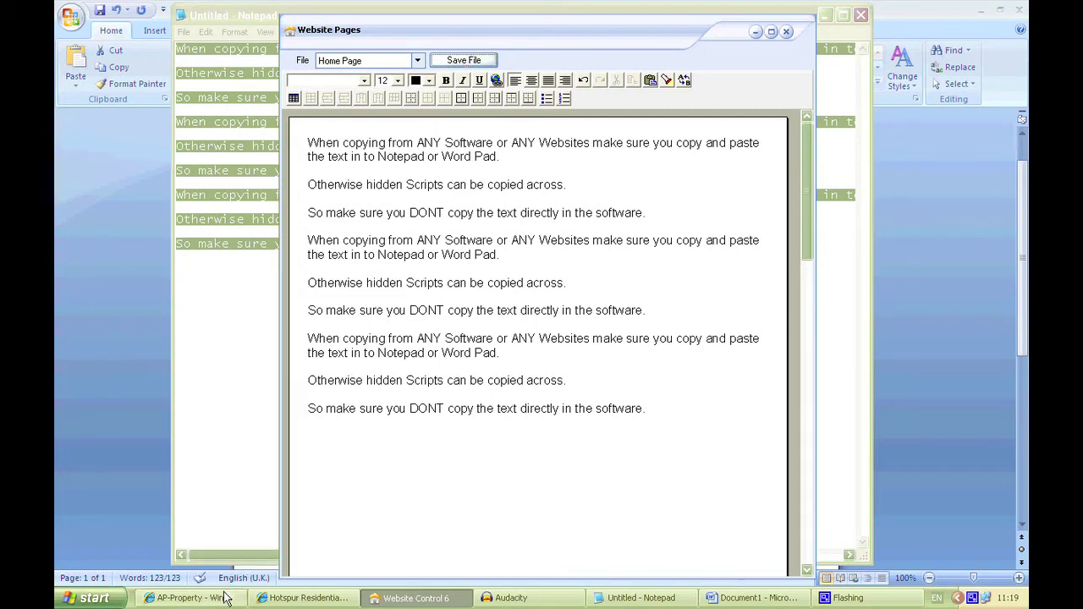
Minimize the Notepad and Word windows and bring the AP-Property browser forward.
{"action": "left_click", "coordinate": [411, 598]}
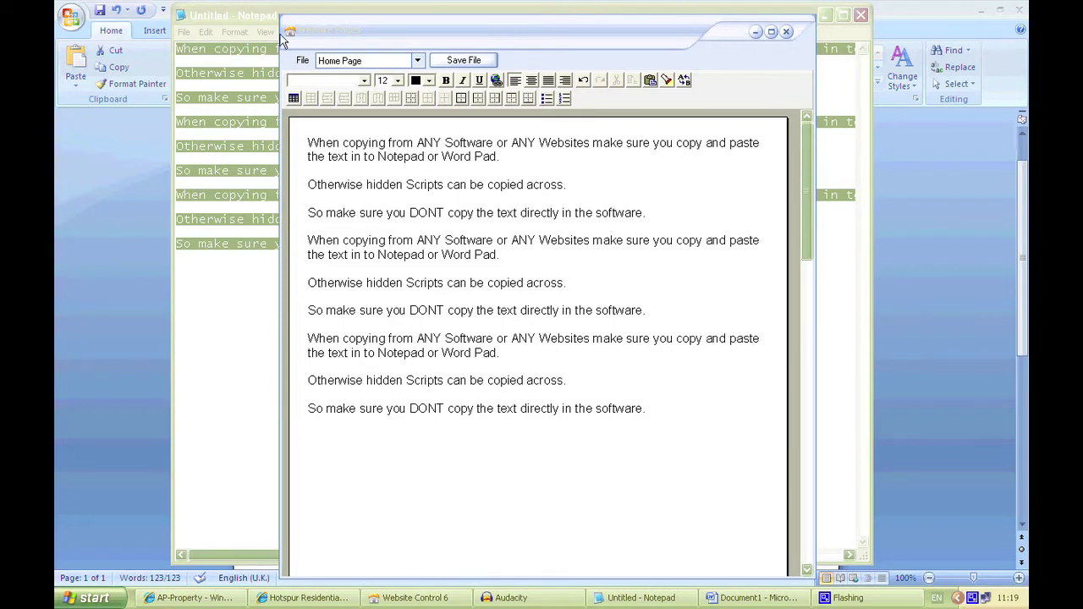
{"action": "left_click", "coordinate": [249, 20]}
{"action": "left_click", "coordinate": [825, 15]}
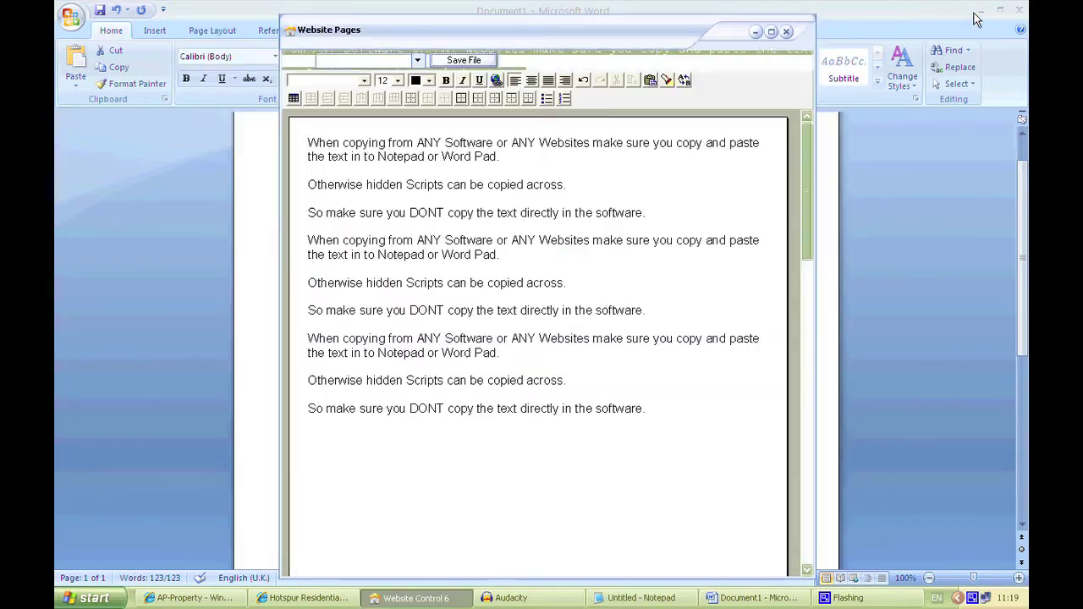
{"action": "left_click", "coordinate": [981, 10]}
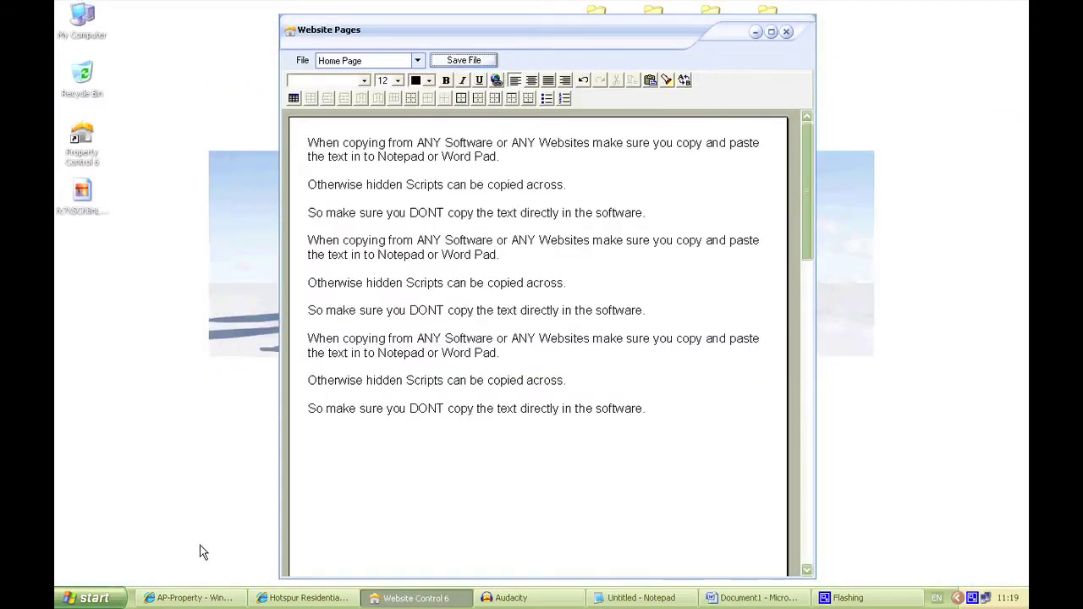
{"action": "left_click", "coordinate": [203, 597]}
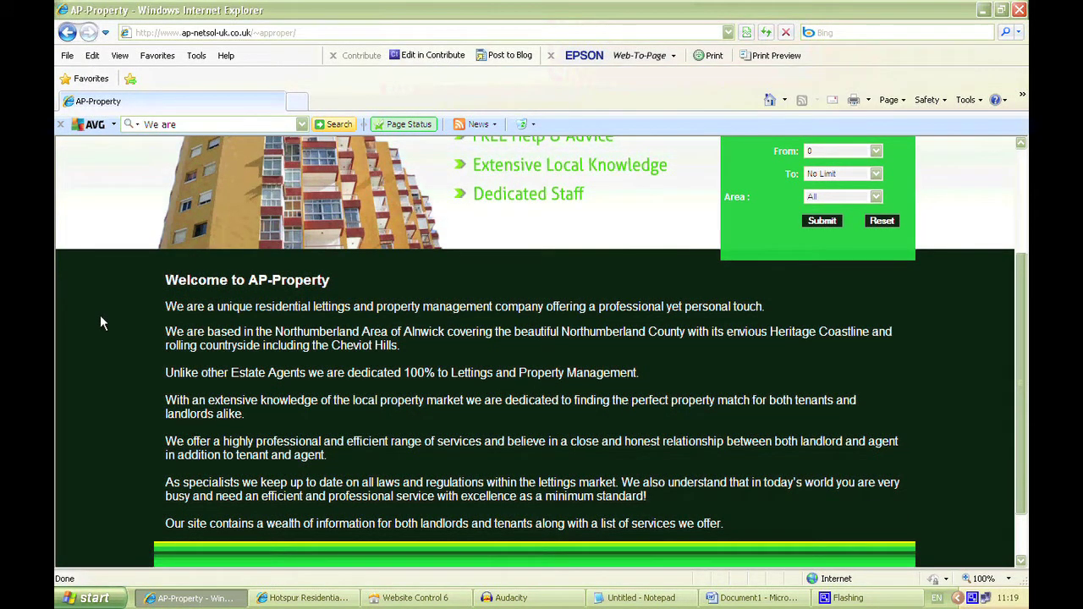
Refresh the live AP-Property page to show the new warning paragraphs, then minimize the browser.
{"action": "key", "text": "F5"}
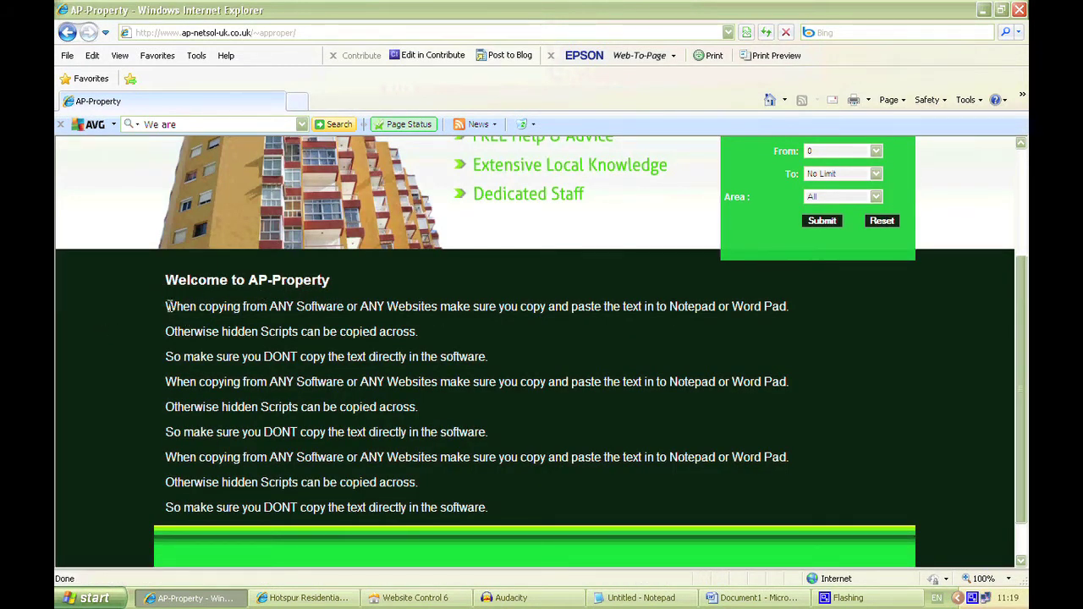
{"action": "left_click_drag", "start_coordinate": [186, 306], "coordinate": [419, 332]}
{"action": "left_click", "coordinate": [326, 328]}
{"action": "left_click", "coordinate": [164, 599]}
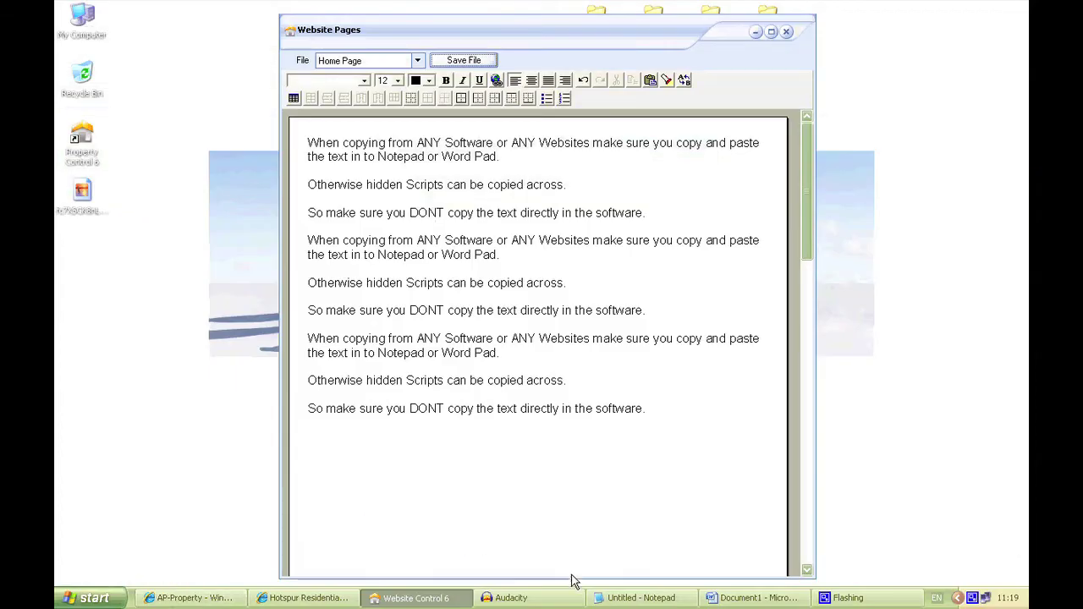
Select all the Home Page text and set it to Arial.
{"action": "left_click", "coordinate": [618, 601]}
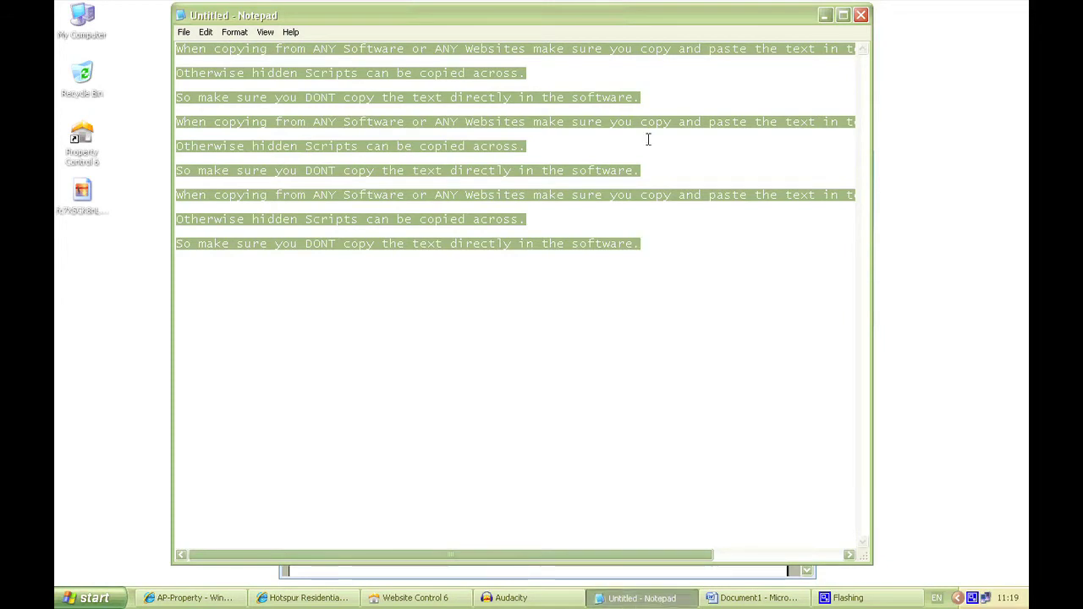
{"action": "key", "text": "alt+Tab"}
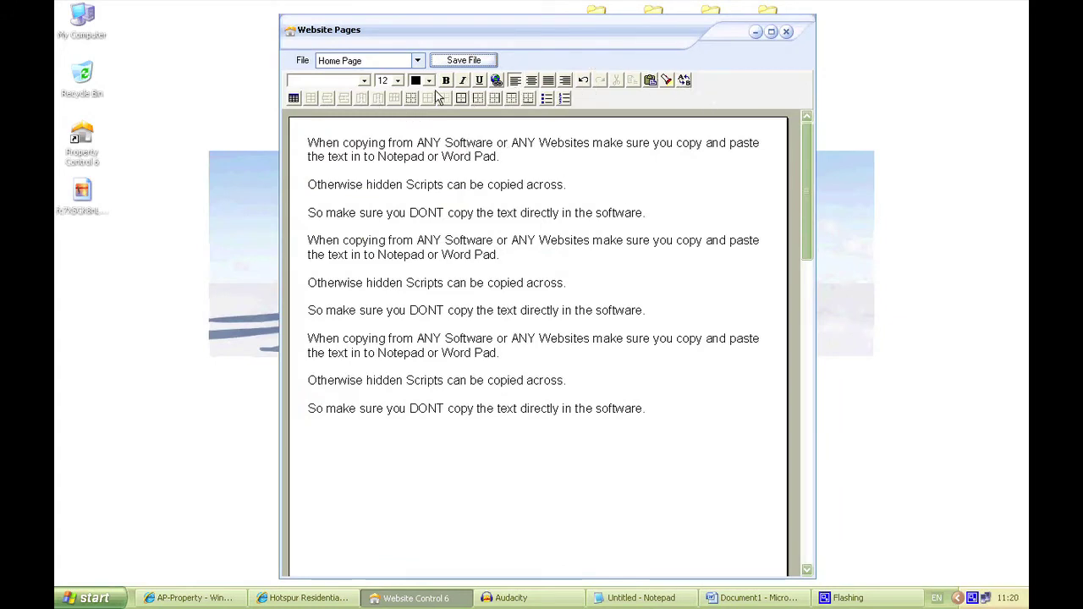
{"action": "left_click_drag", "start_coordinate": [309, 144], "coordinate": [504, 166]}
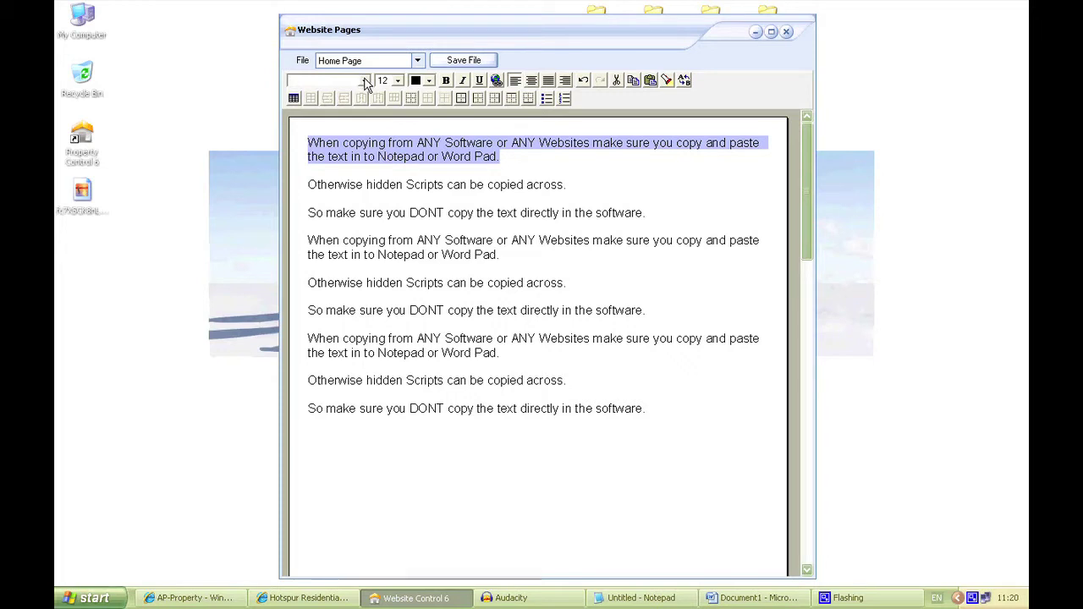
{"action": "left_click_drag", "start_coordinate": [672, 423], "coordinate": [303, 147]}
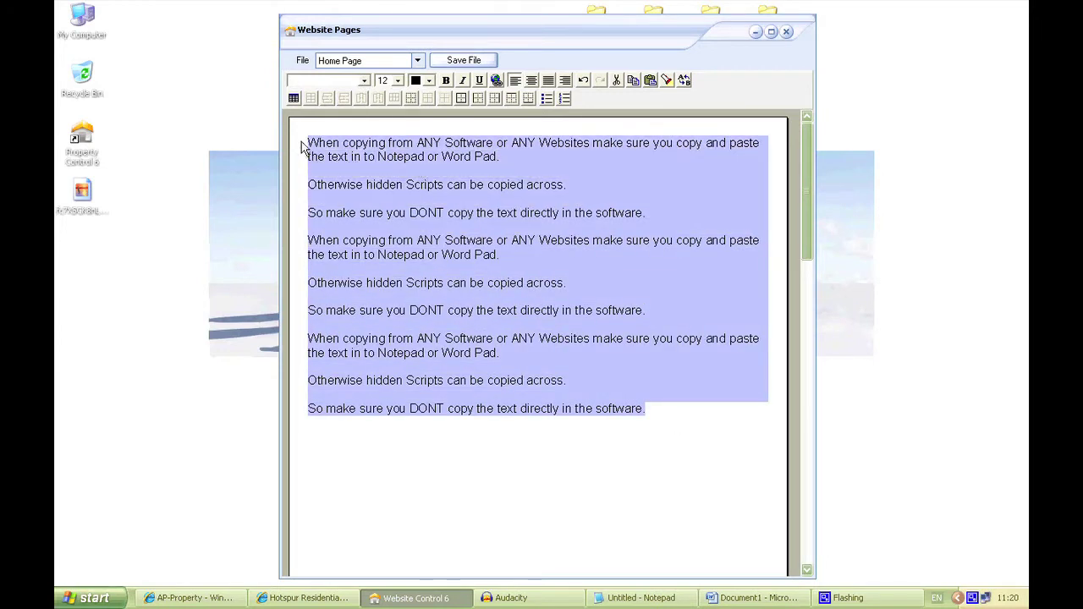
{"action": "left_click", "coordinate": [365, 80]}
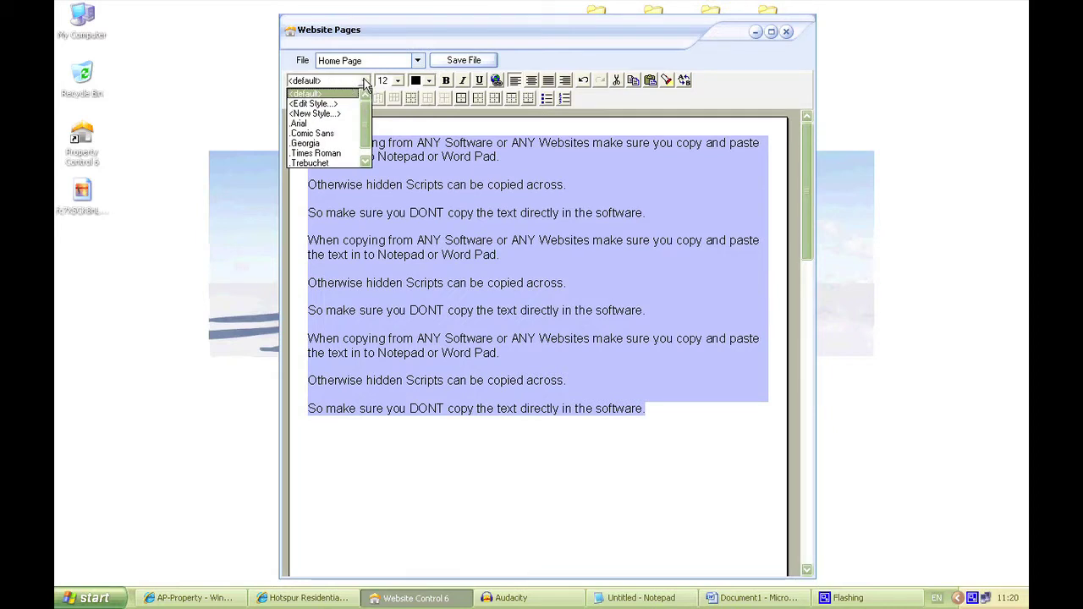
{"action": "left_click_drag", "start_coordinate": [364, 110], "coordinate": [366, 127]}
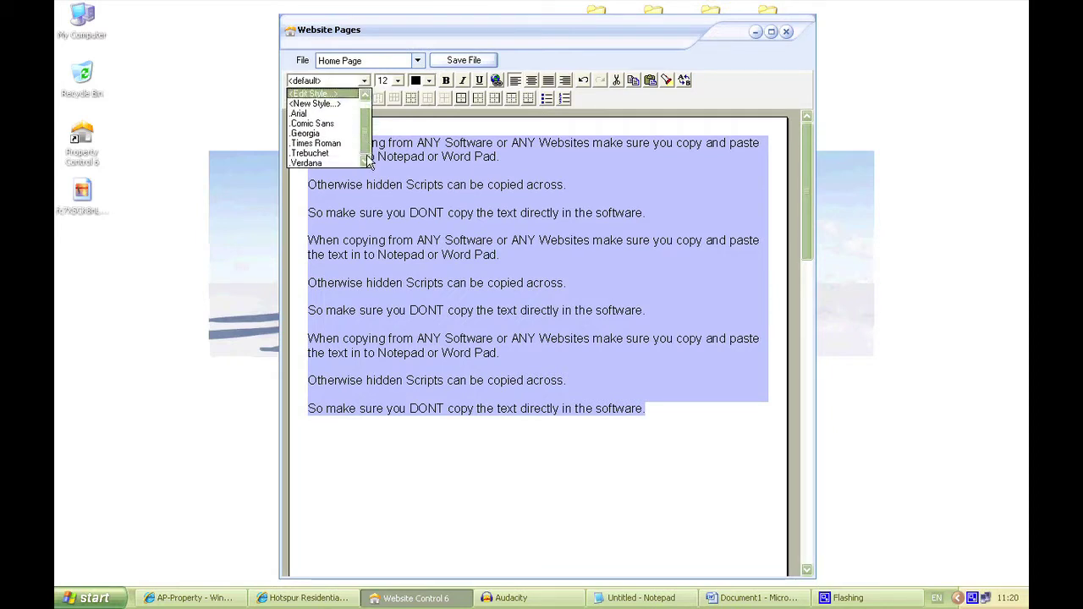
{"action": "left_click", "coordinate": [329, 115]}
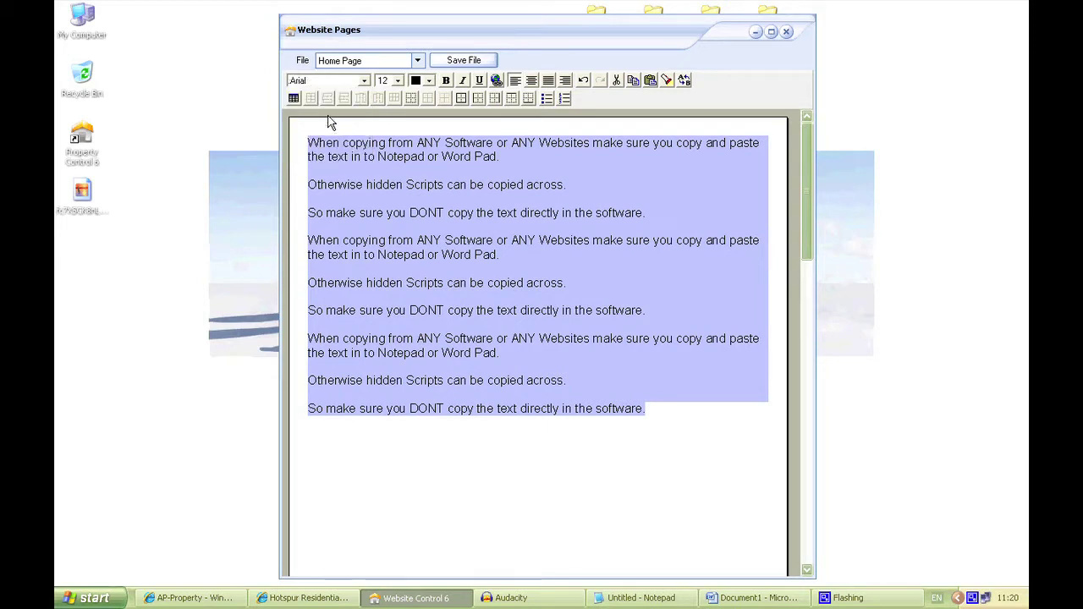
Try Comic Sans, Georgia and Times Roman on the text, then settle on Verdana.
{"action": "left_click", "coordinate": [364, 81]}
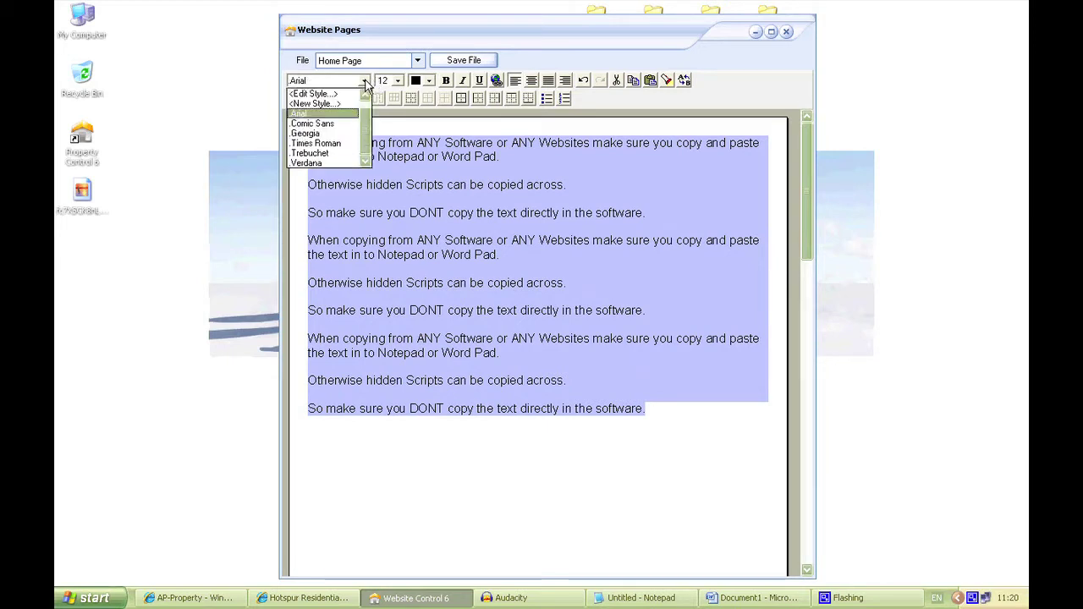
{"action": "left_click", "coordinate": [342, 123]}
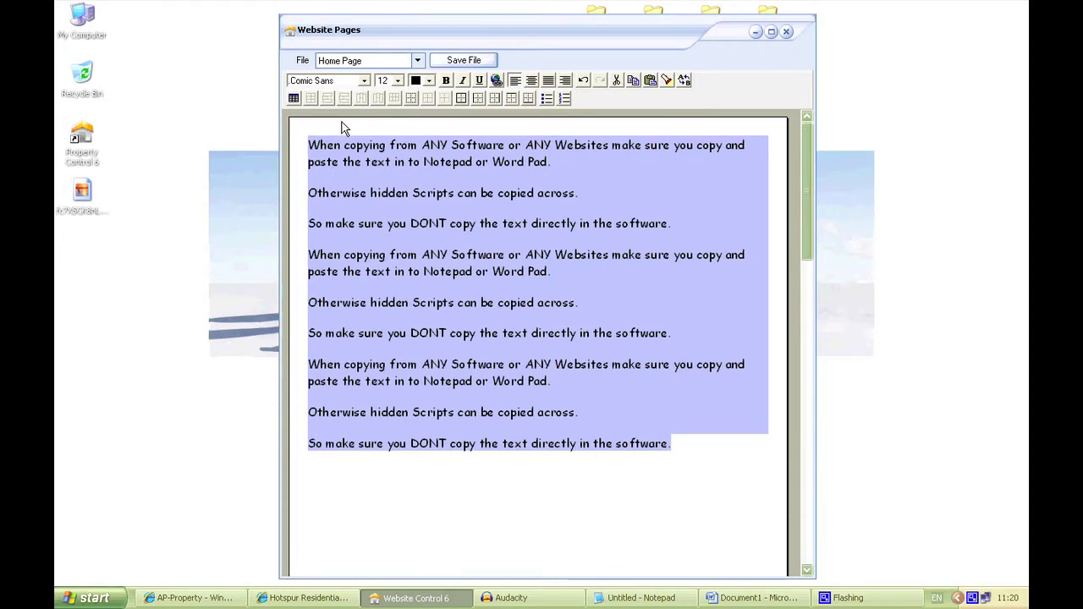
{"action": "left_click", "coordinate": [364, 80]}
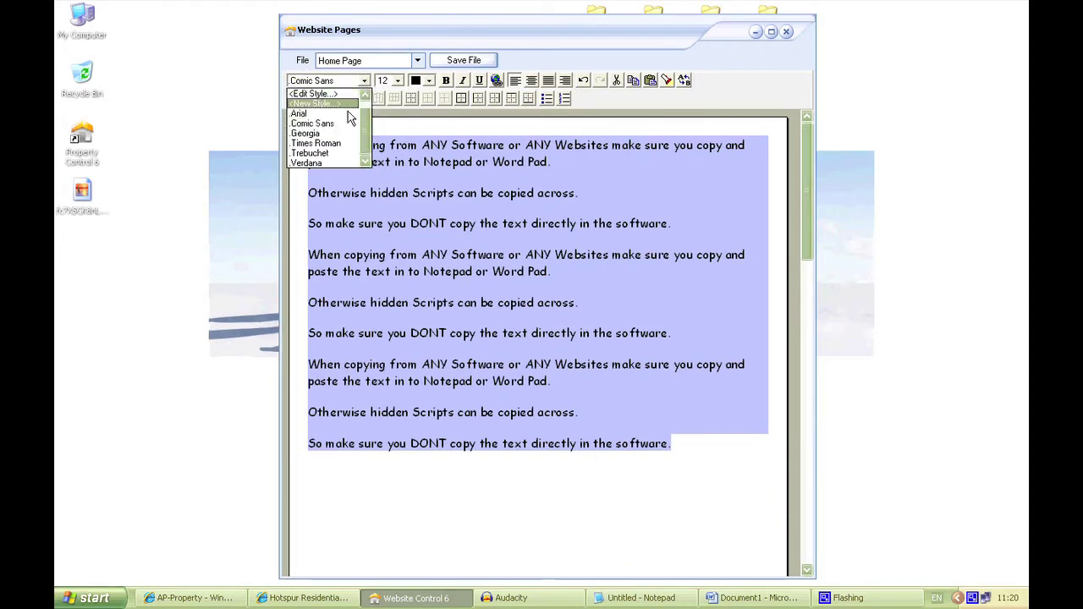
{"action": "left_click", "coordinate": [341, 133]}
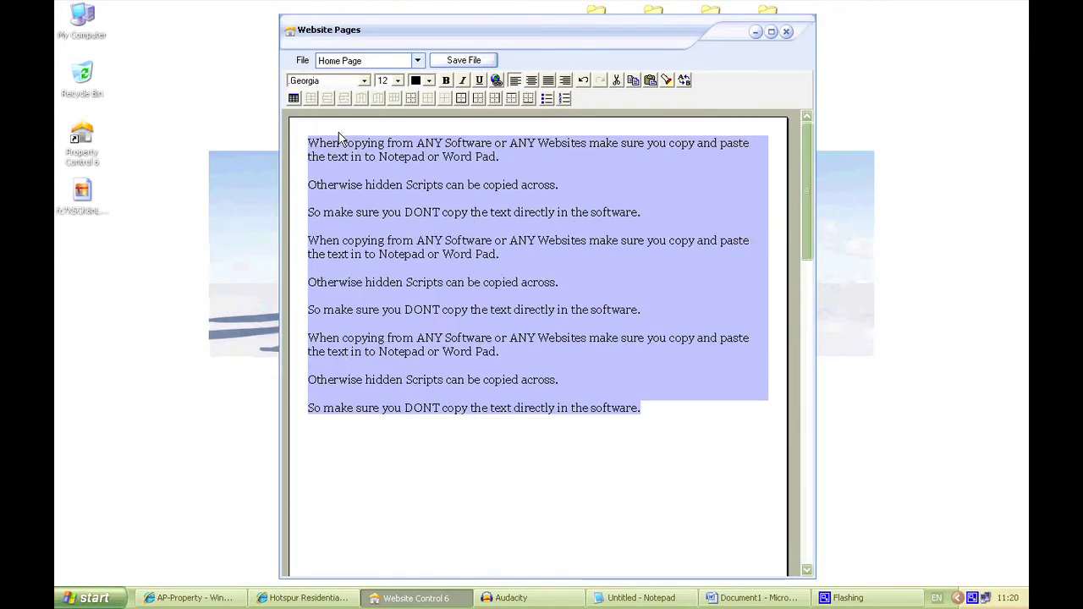
{"action": "left_click", "coordinate": [364, 81]}
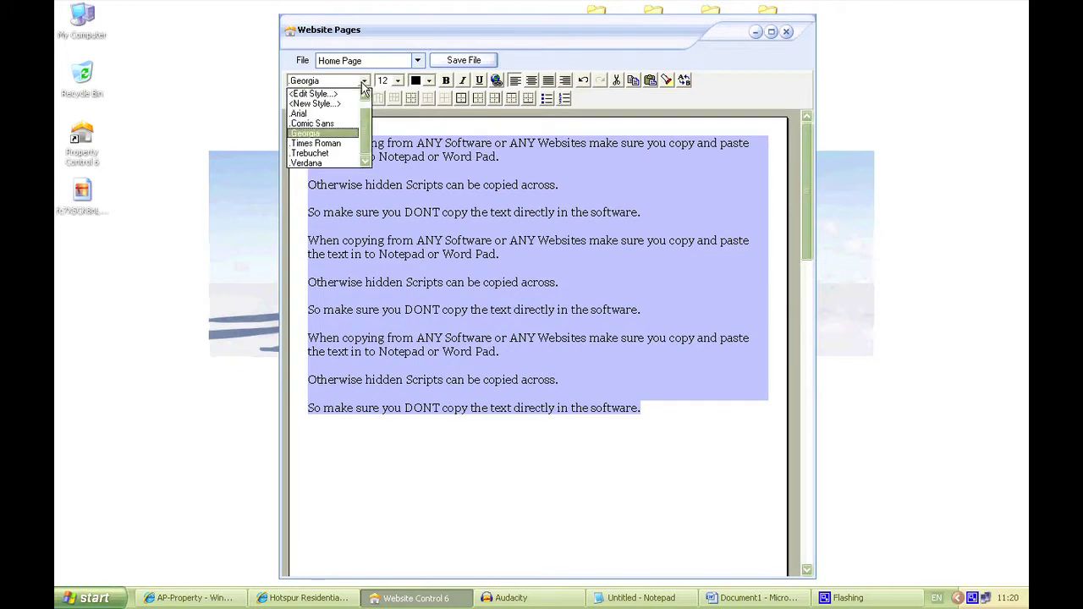
{"action": "left_click", "coordinate": [342, 144]}
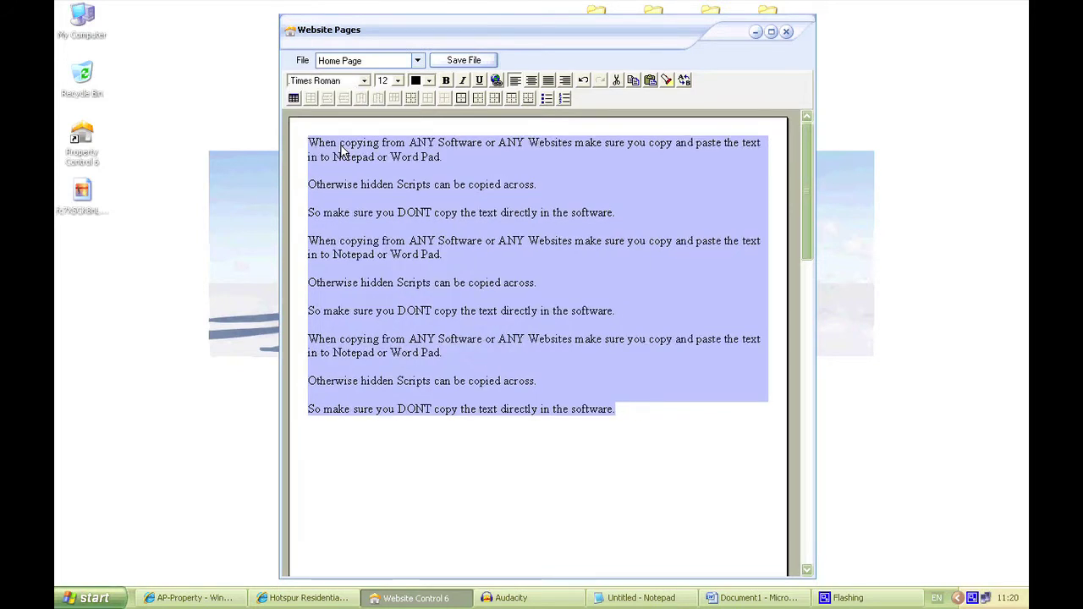
{"action": "left_click", "coordinate": [365, 82]}
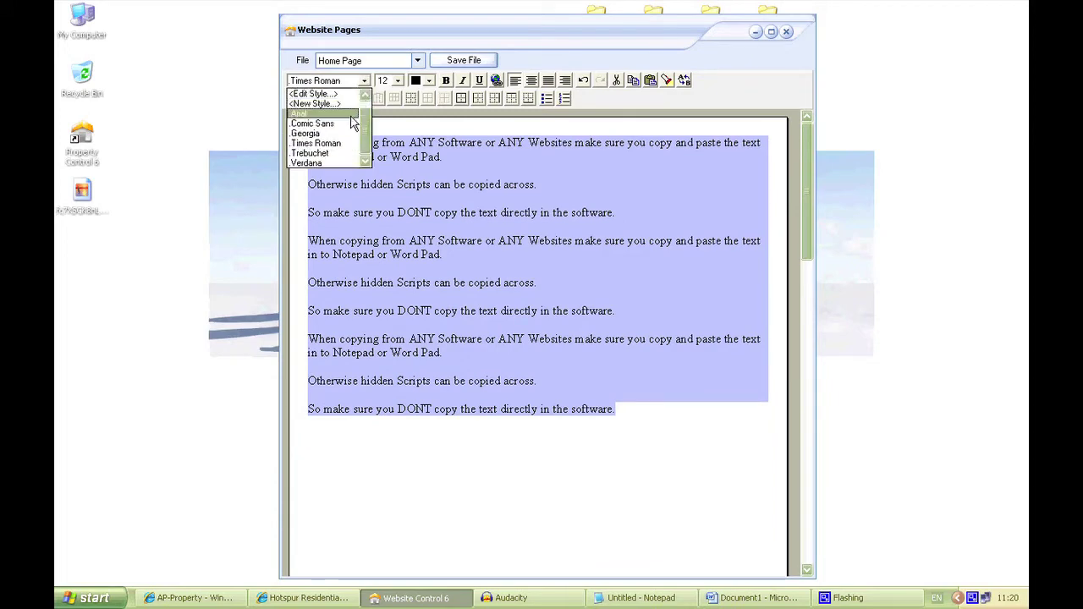
{"action": "left_click", "coordinate": [342, 164]}
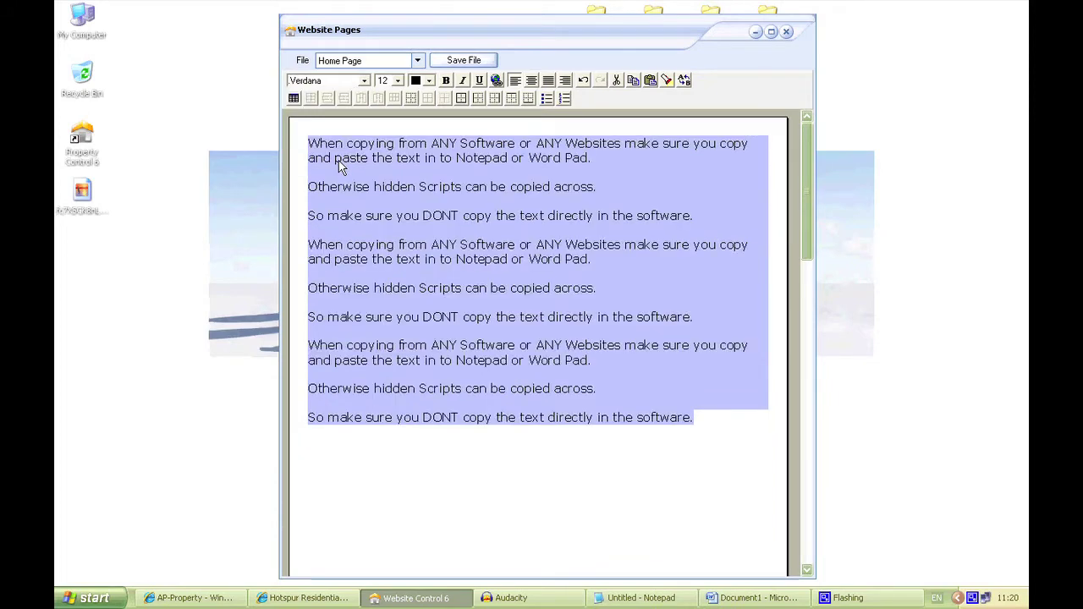
Select the whole first paragraph for resizing.
{"action": "left_click", "coordinate": [438, 159]}
{"action": "left_click_drag", "start_coordinate": [571, 161], "coordinate": [313, 148]}
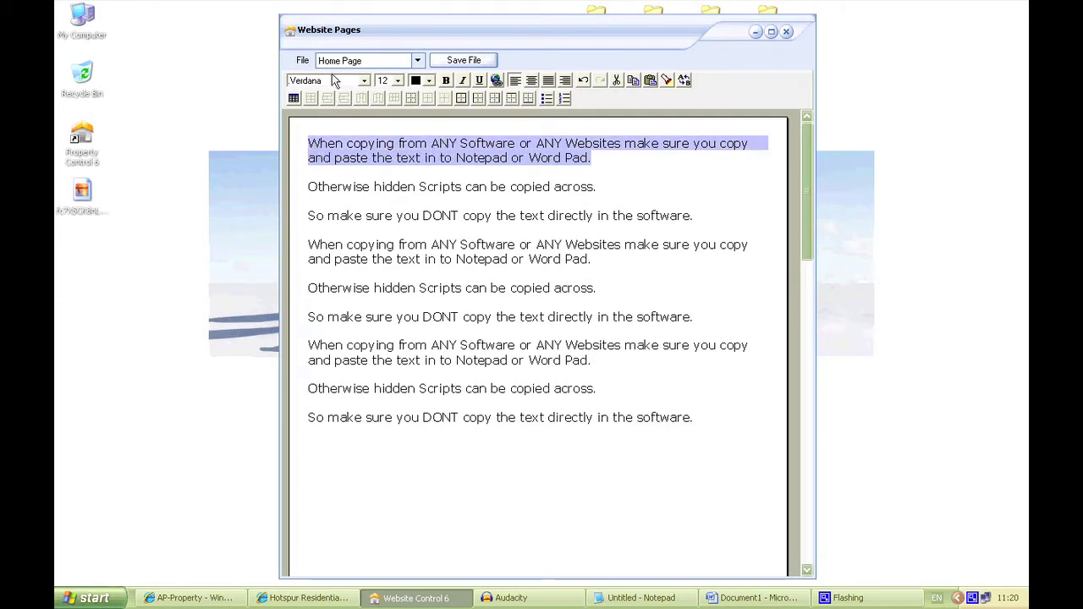
{"action": "left_click", "coordinate": [397, 80]}
Make the first paragraph size 20 and colour 'When copying from' red.
{"action": "left_click", "coordinate": [400, 161]}
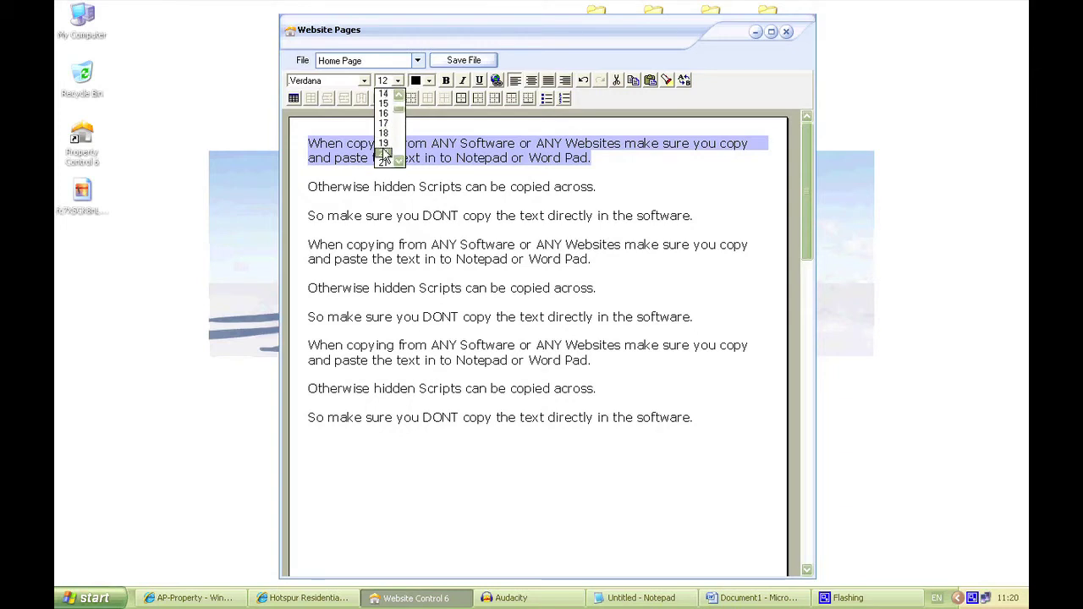
{"action": "left_click", "coordinate": [383, 160]}
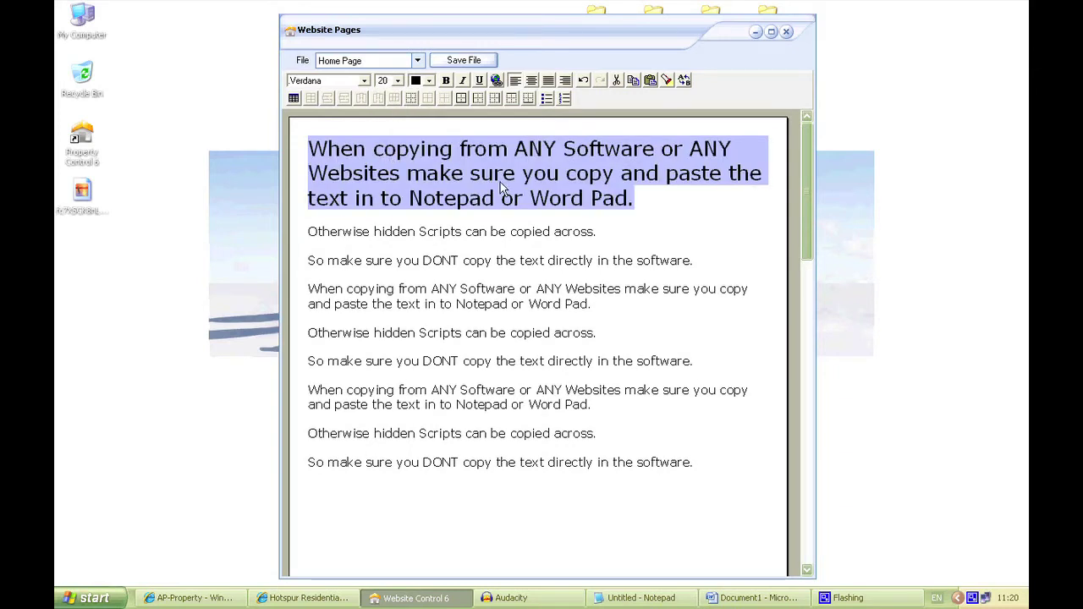
{"action": "left_click", "coordinate": [631, 203]}
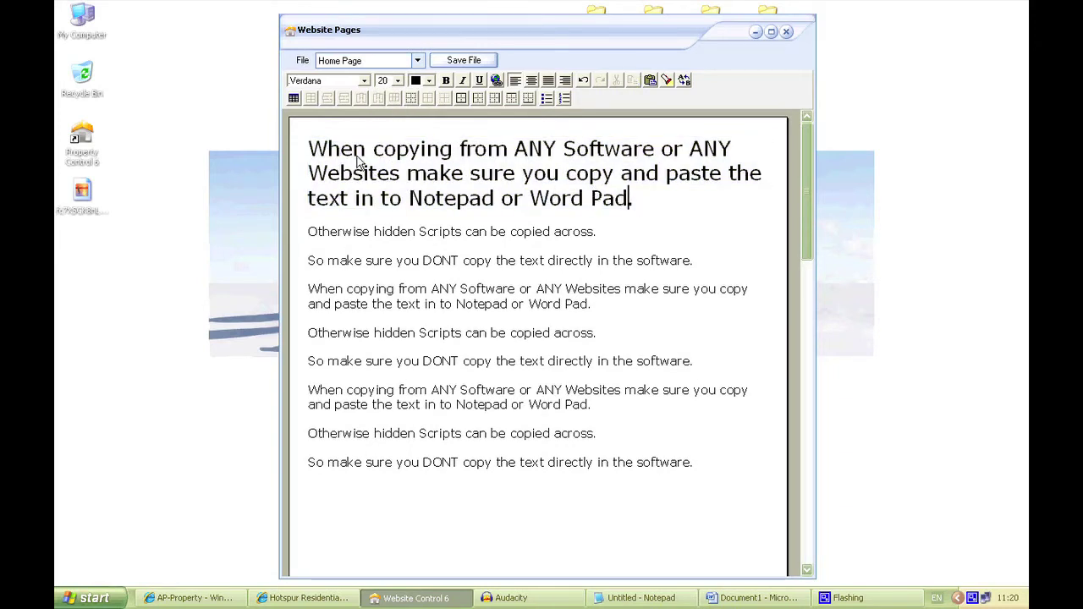
{"action": "left_click_drag", "start_coordinate": [309, 149], "coordinate": [485, 158]}
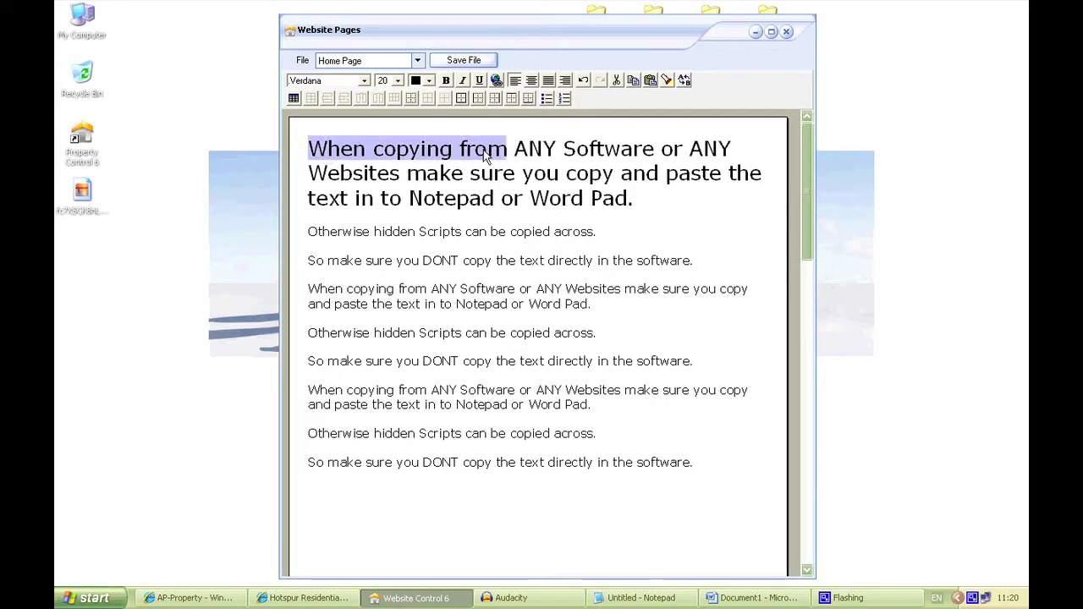
{"action": "left_click", "coordinate": [429, 81]}
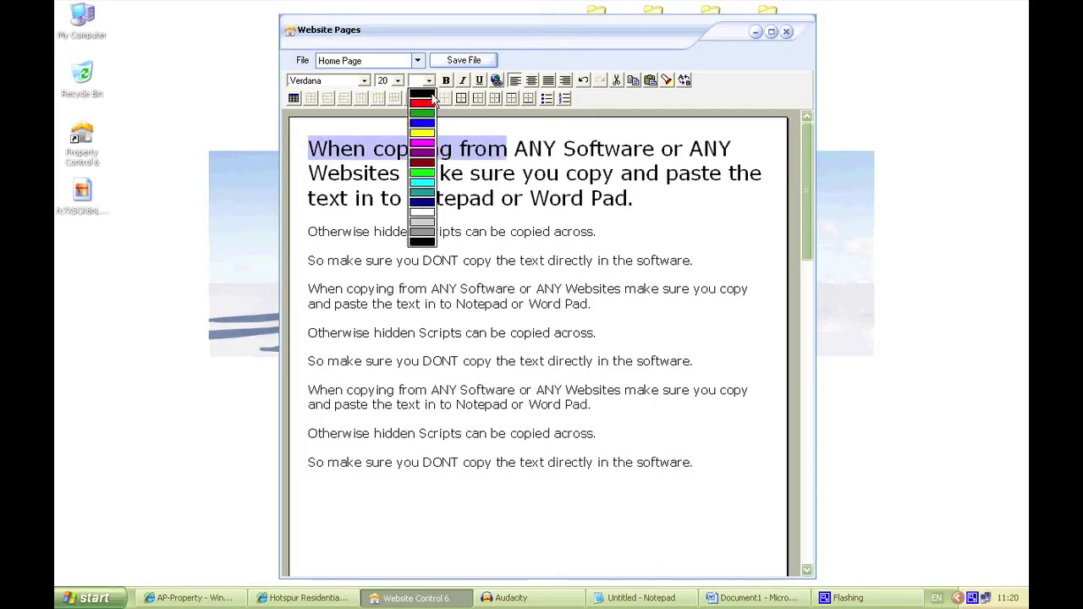
{"action": "left_click", "coordinate": [423, 104]}
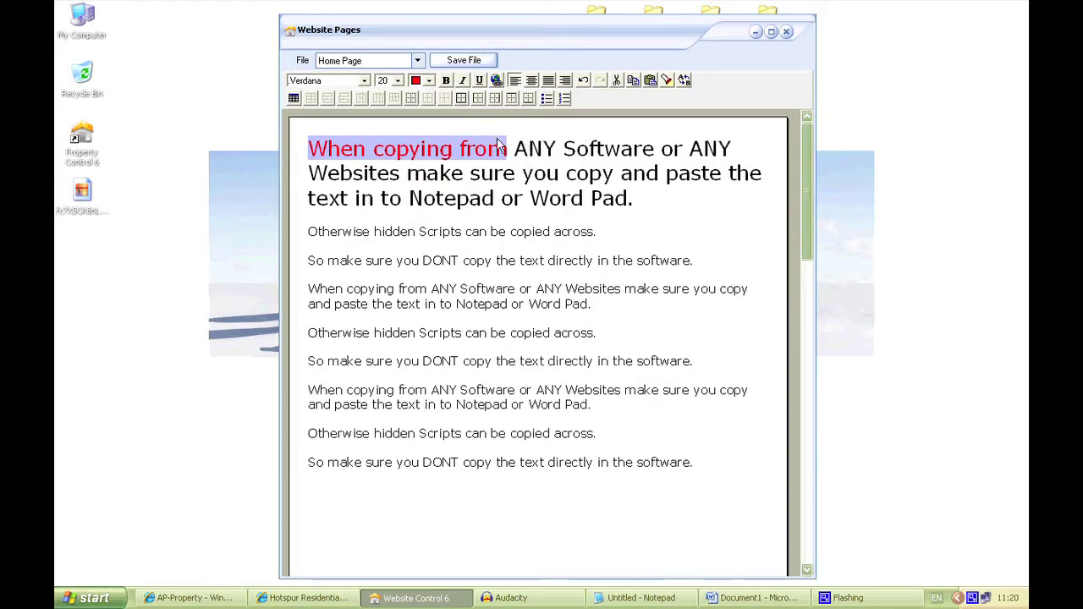
Bold 'ANY Software', italicise 'Websites make' and underline 'you copy and paste'.
{"action": "left_click_drag", "start_coordinate": [514, 151], "coordinate": [655, 150]}
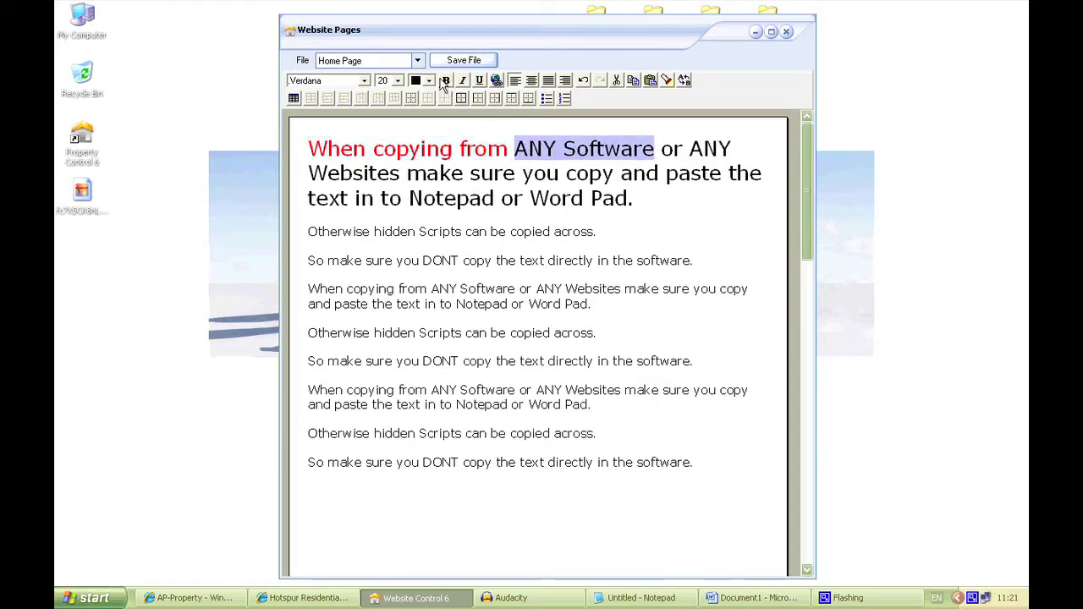
{"action": "left_click", "coordinate": [447, 81]}
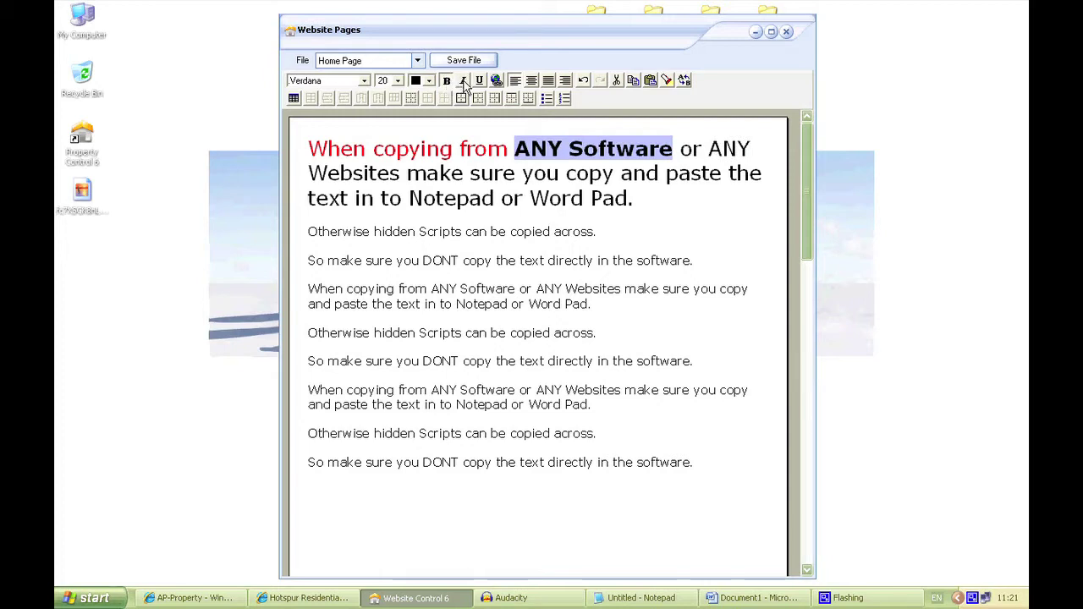
{"action": "left_click_drag", "start_coordinate": [312, 175], "coordinate": [440, 178]}
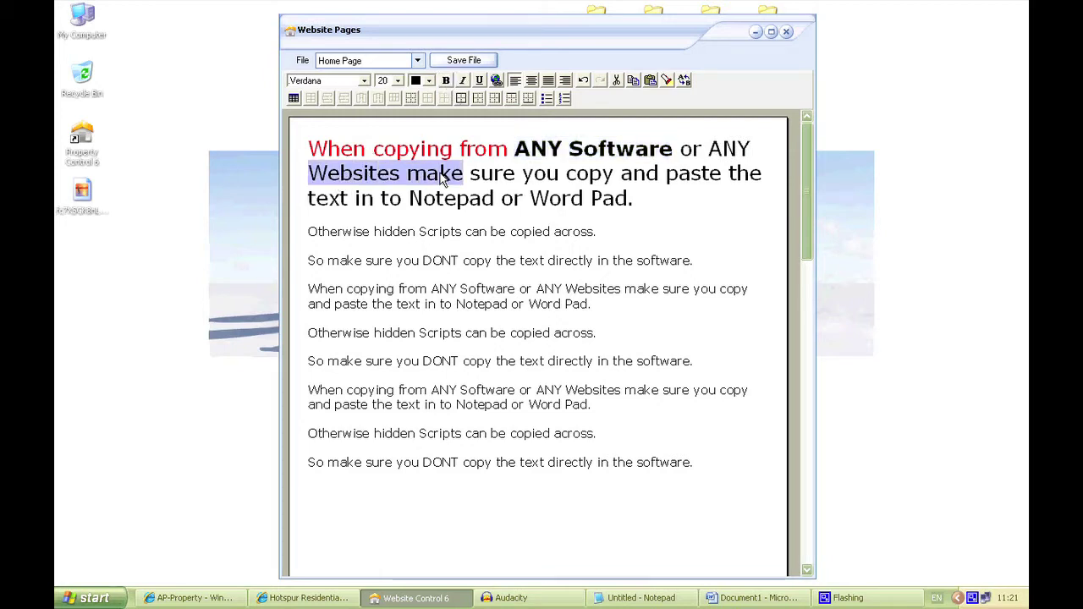
{"action": "left_click", "coordinate": [463, 80]}
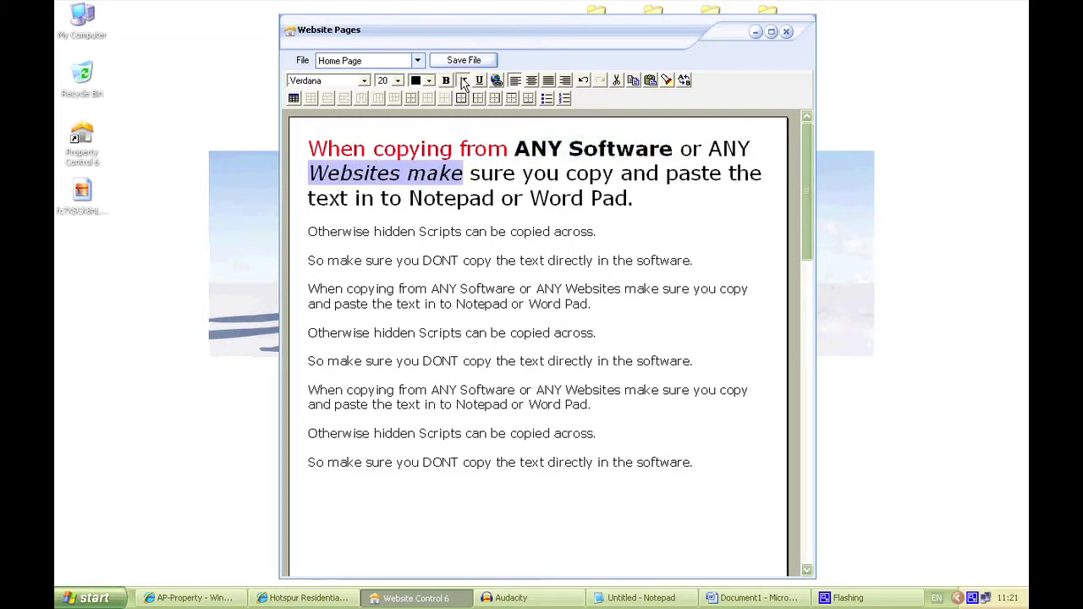
{"action": "left_click_drag", "start_coordinate": [524, 178], "coordinate": [698, 184]}
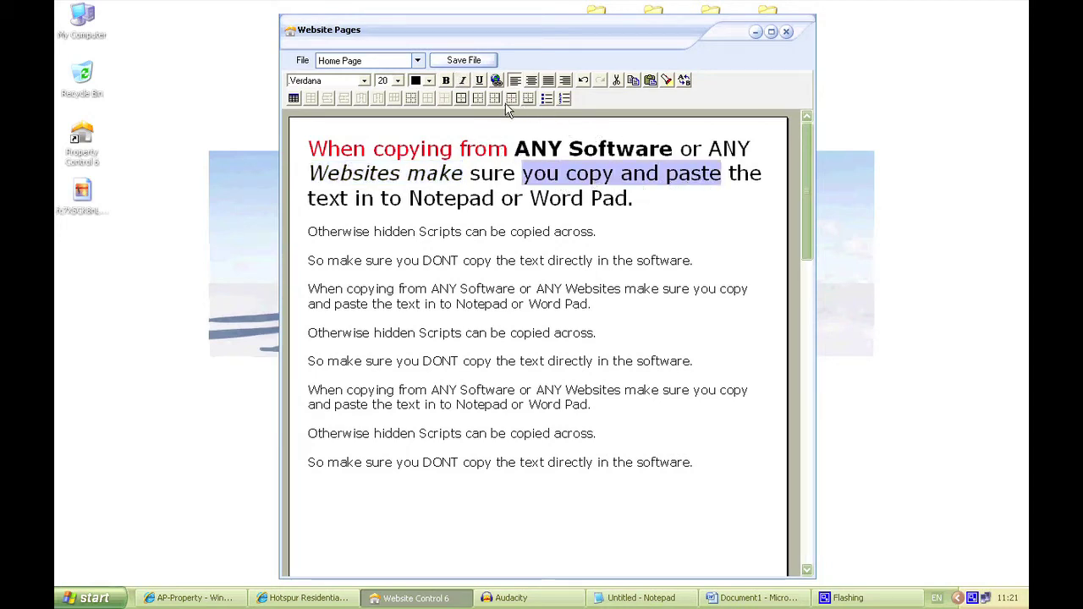
{"action": "left_click", "coordinate": [479, 81]}
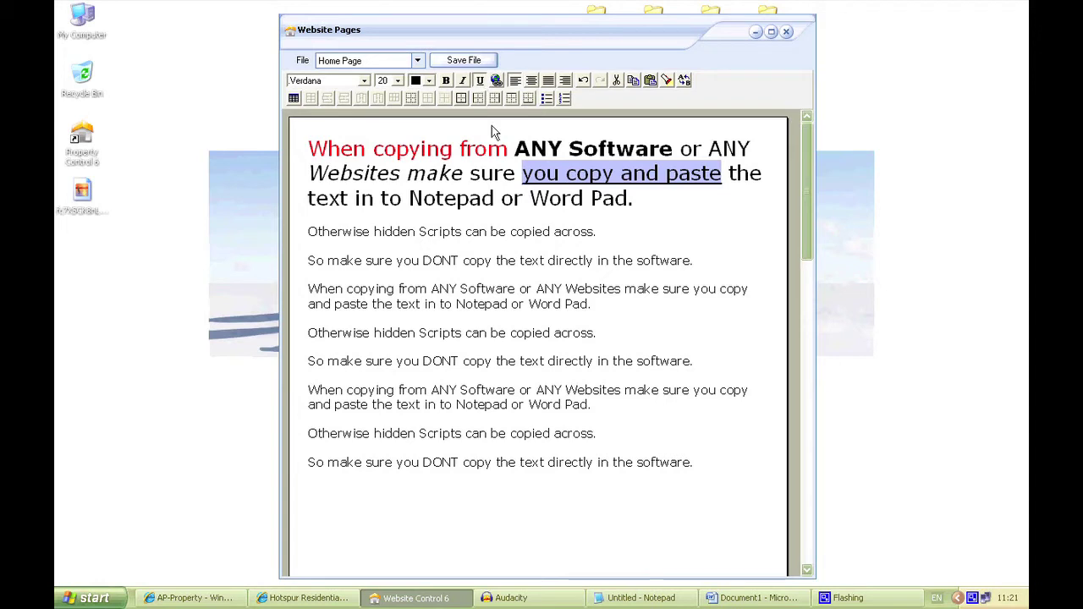
{"action": "left_click", "coordinate": [481, 202]}
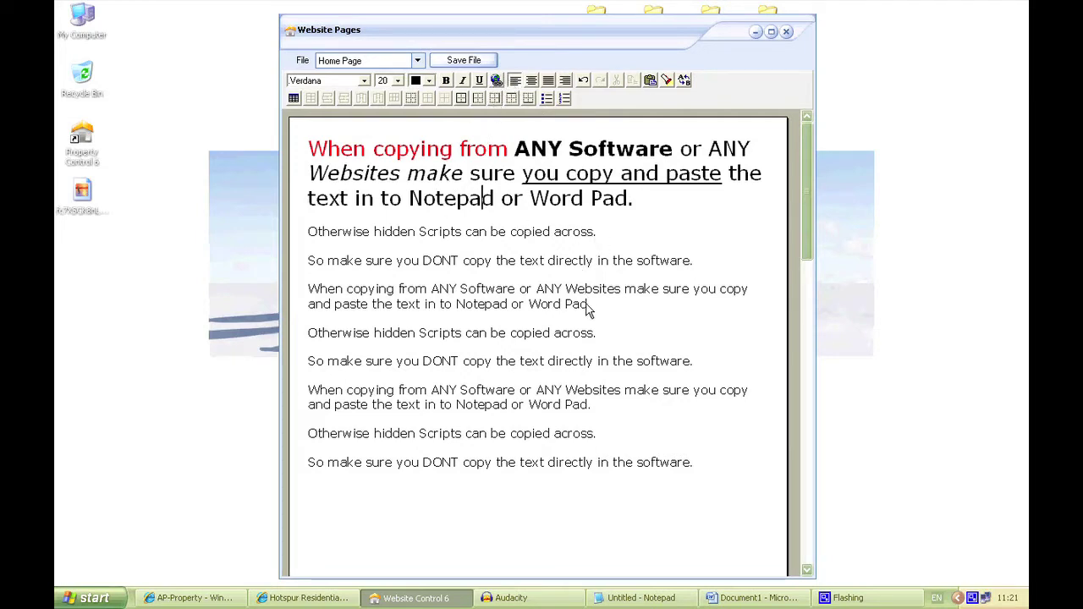
Select the third paragraph and try centre, justify and right alignment before centring it.
{"action": "left_click_drag", "start_coordinate": [588, 306], "coordinate": [328, 291]}
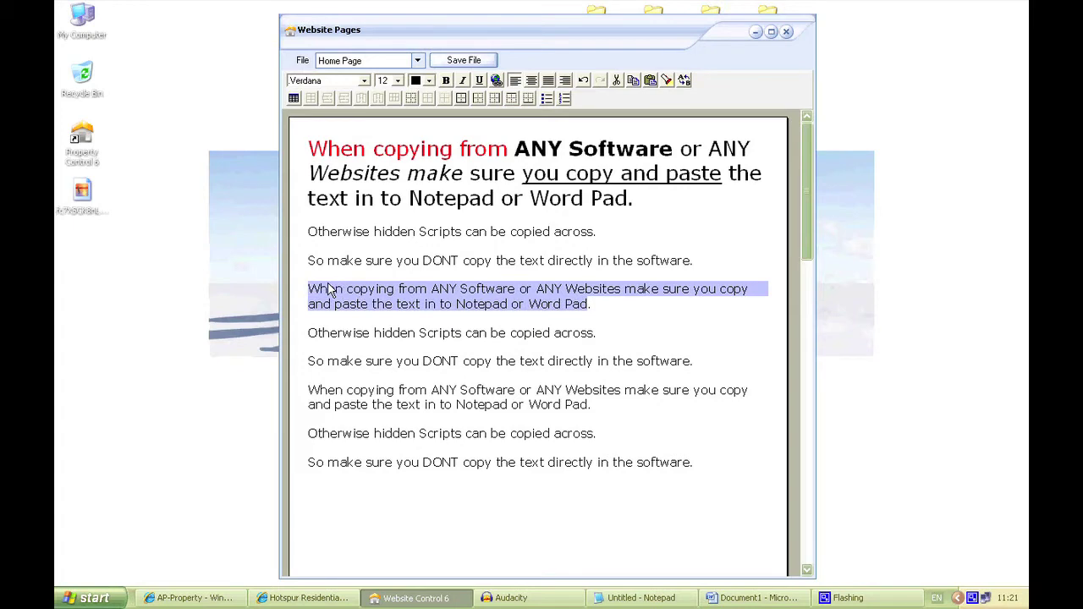
{"action": "left_click_drag", "start_coordinate": [595, 310], "coordinate": [330, 294]}
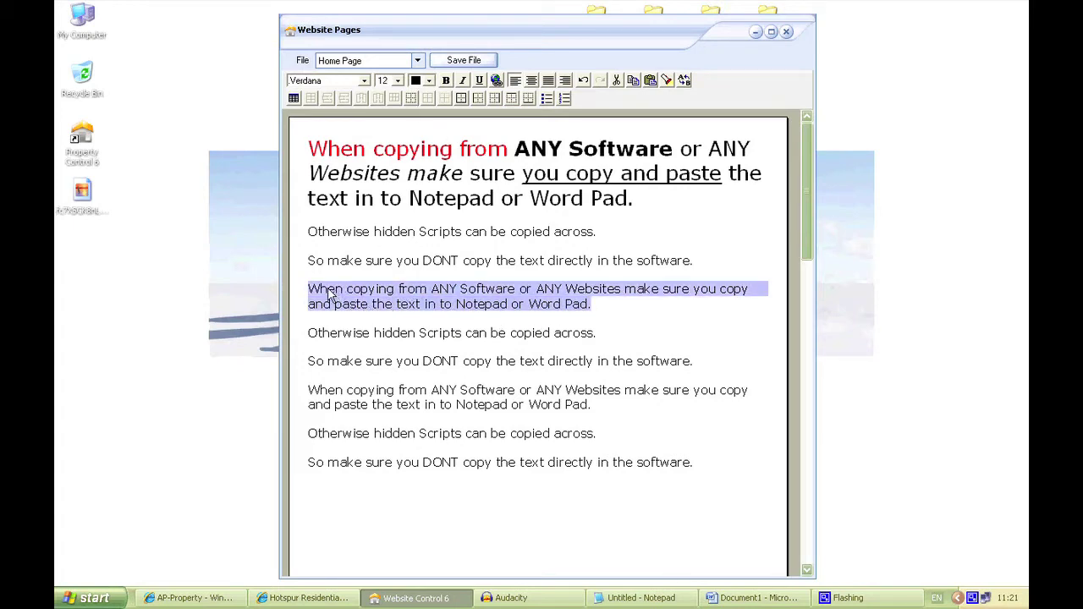
{"action": "left_click", "coordinate": [532, 82]}
{"action": "left_click", "coordinate": [549, 81]}
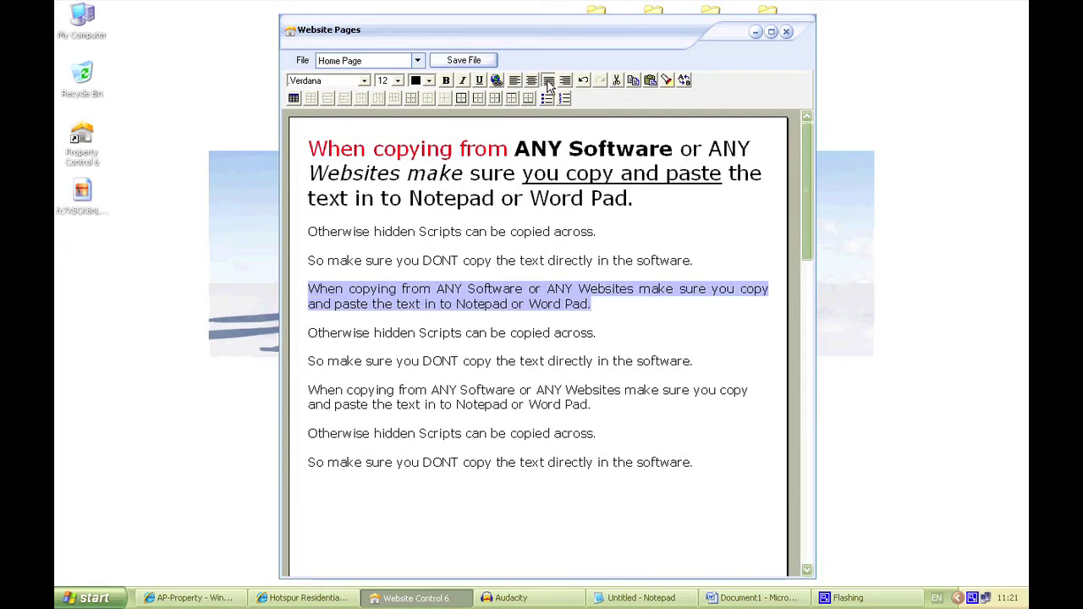
{"action": "left_click", "coordinate": [566, 82]}
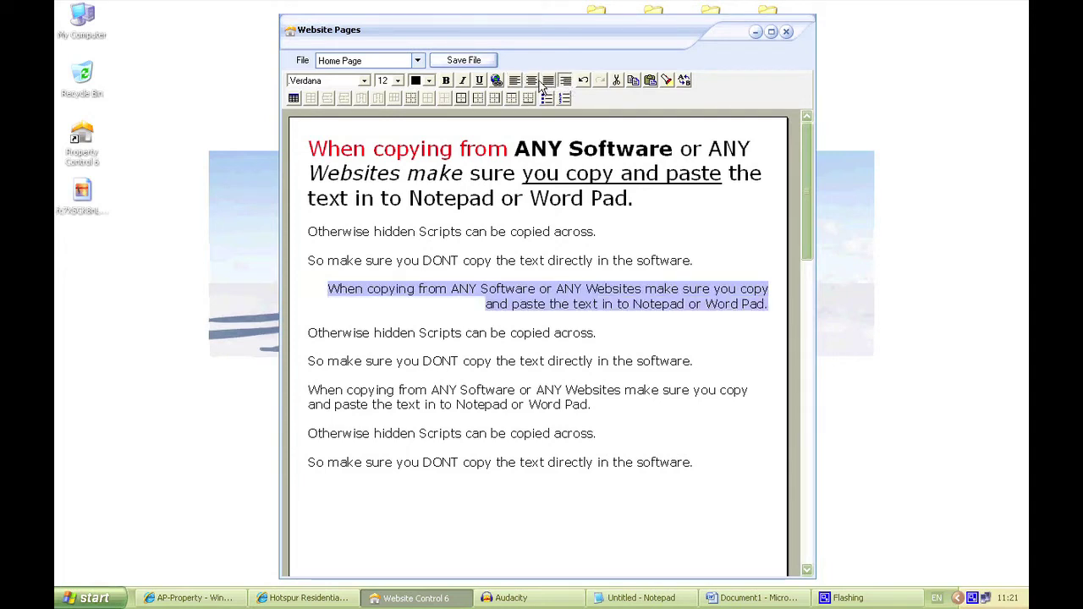
{"action": "left_click", "coordinate": [533, 84]}
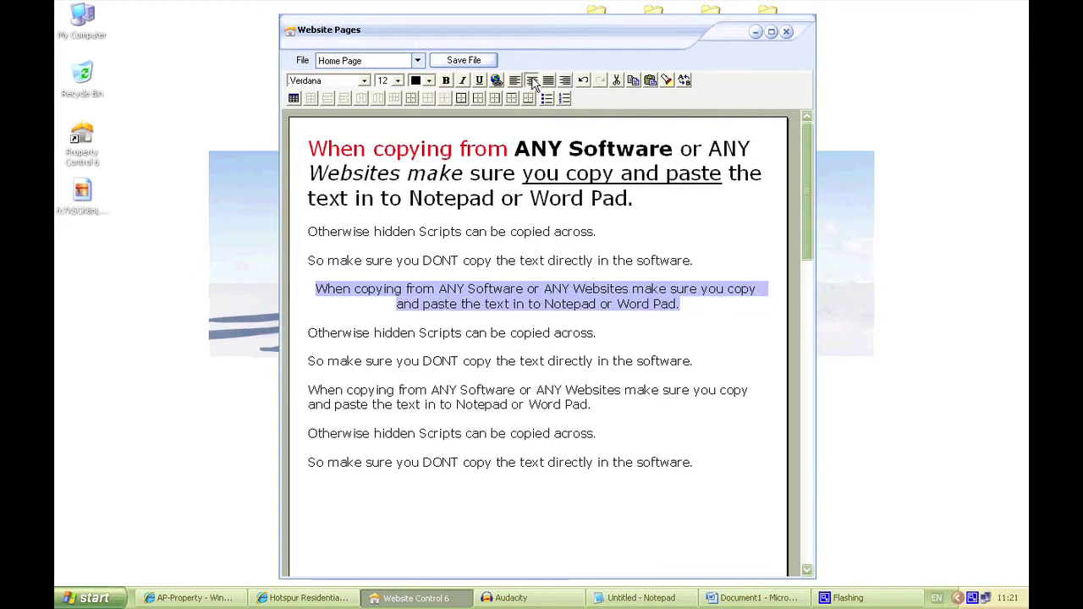
Undo and redo the centring twice, leaving the paragraph centred.
{"action": "left_click", "coordinate": [582, 82]}
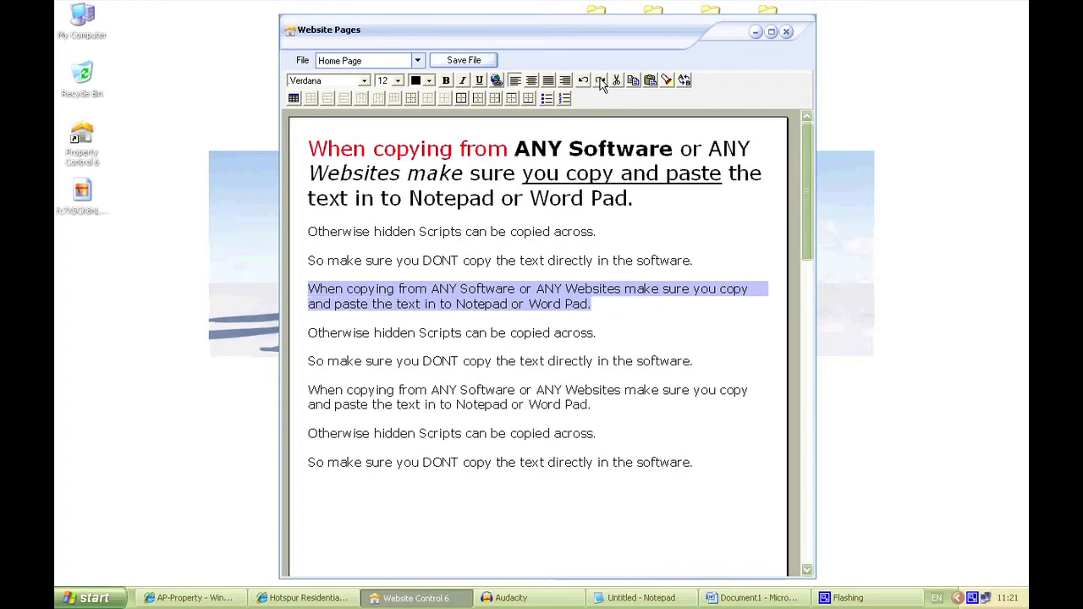
{"action": "left_click", "coordinate": [601, 81]}
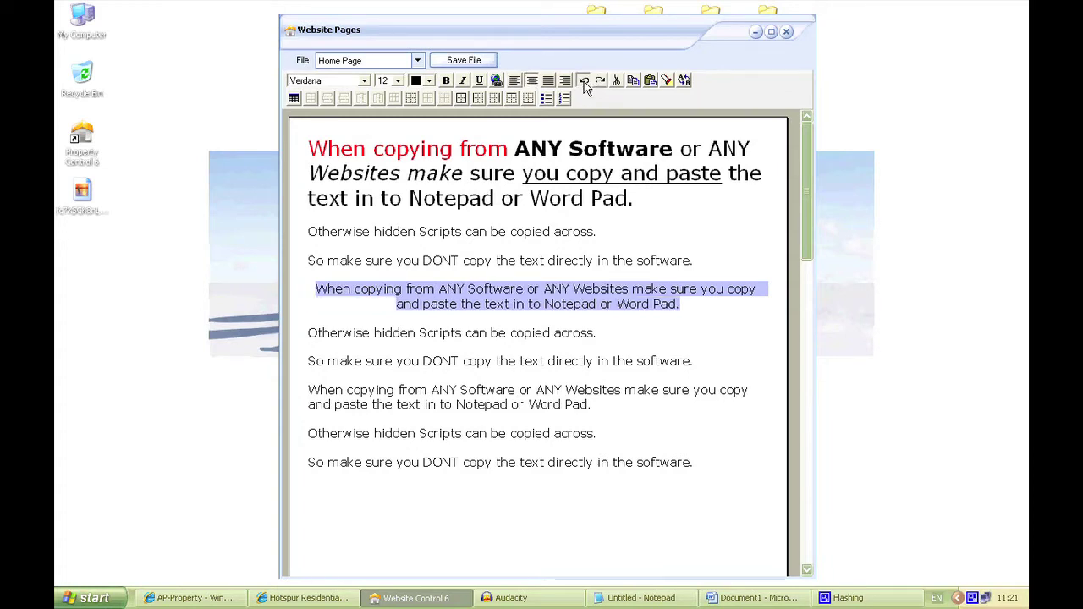
{"action": "left_click", "coordinate": [583, 82]}
{"action": "left_click", "coordinate": [600, 81]}
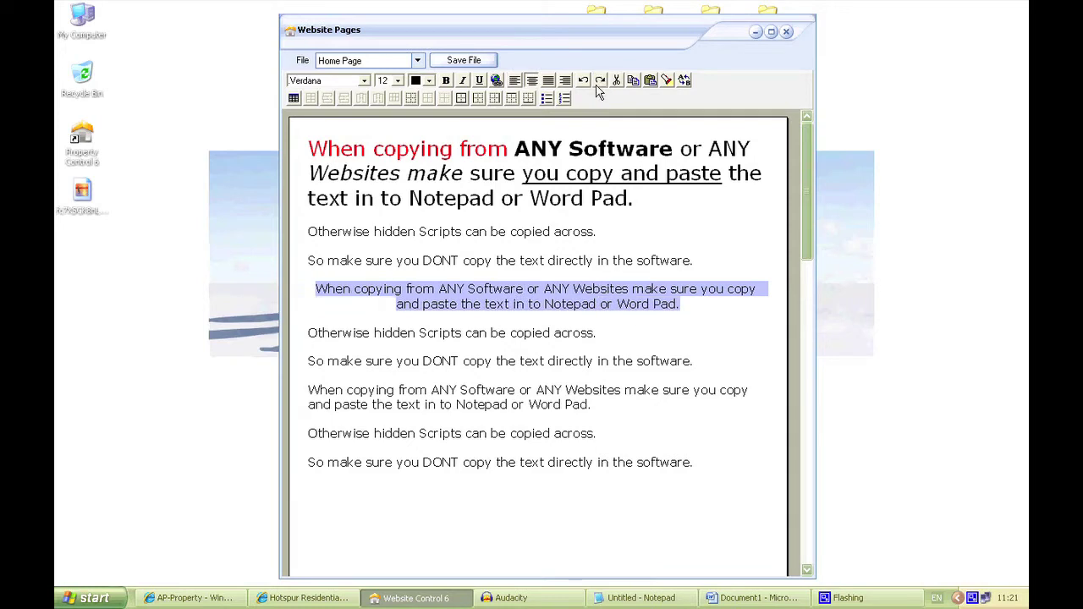
{"action": "left_click", "coordinate": [551, 339]}
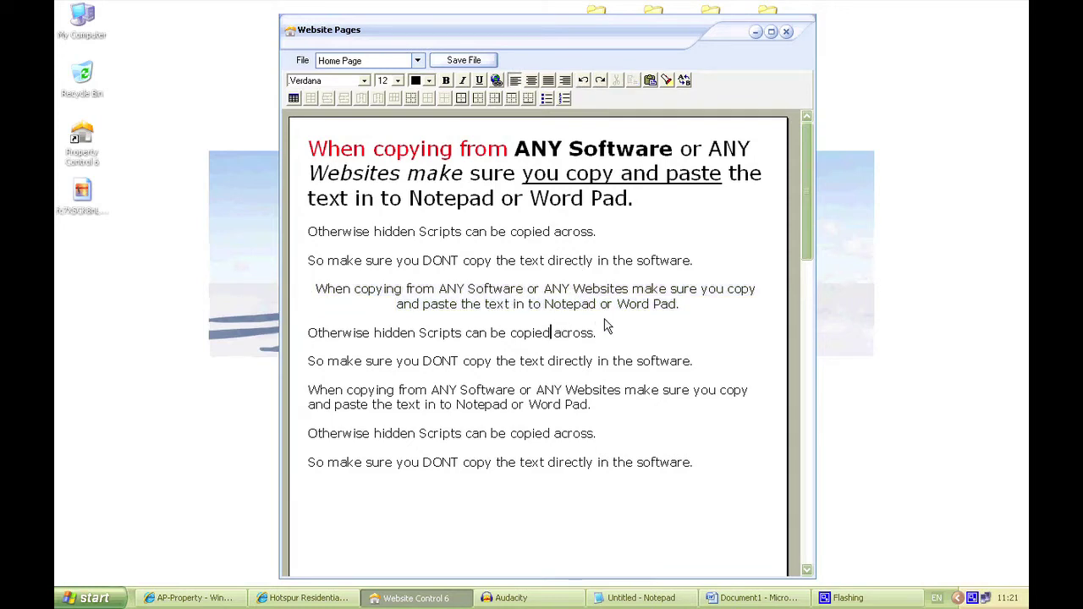
Cut the 'Otherwise hidden Scripts can be copied across.' line and paste it back as plain text.
{"action": "left_click_drag", "start_coordinate": [597, 338], "coordinate": [409, 337]}
{"action": "left_click", "coordinate": [409, 337]}
{"action": "triple_click", "coordinate": [317, 337]}
{"action": "key", "text": "ctrl+c"}
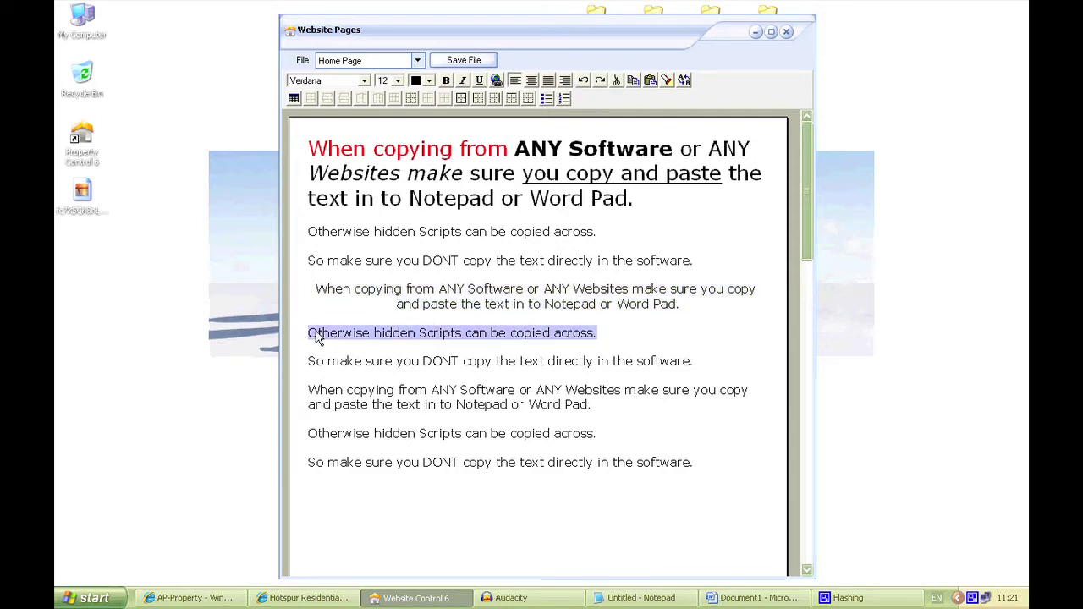
{"action": "left_click", "coordinate": [617, 80]}
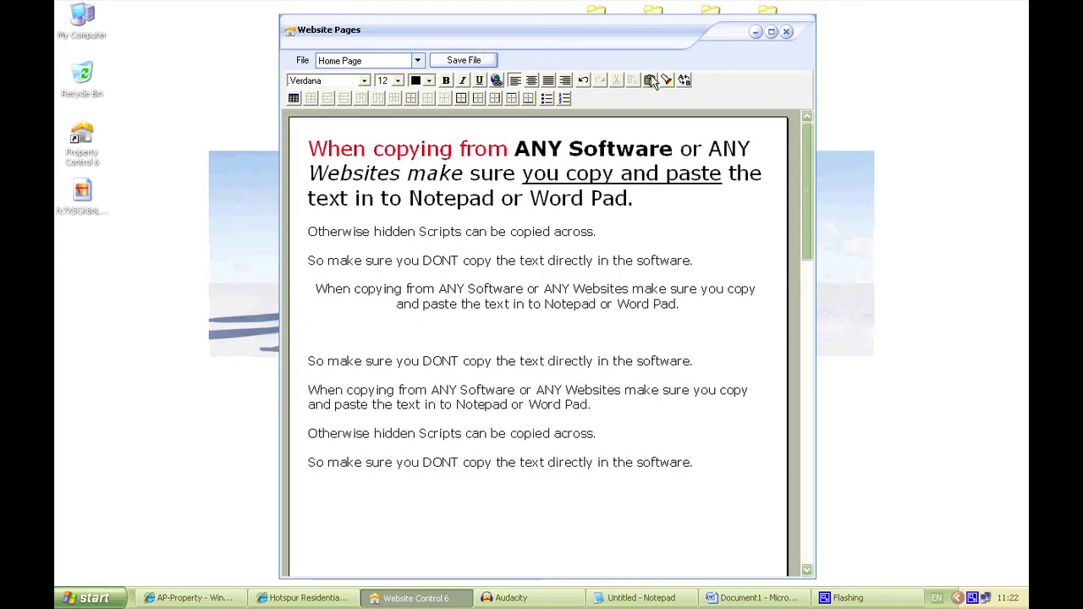
{"action": "left_click", "coordinate": [650, 81]}
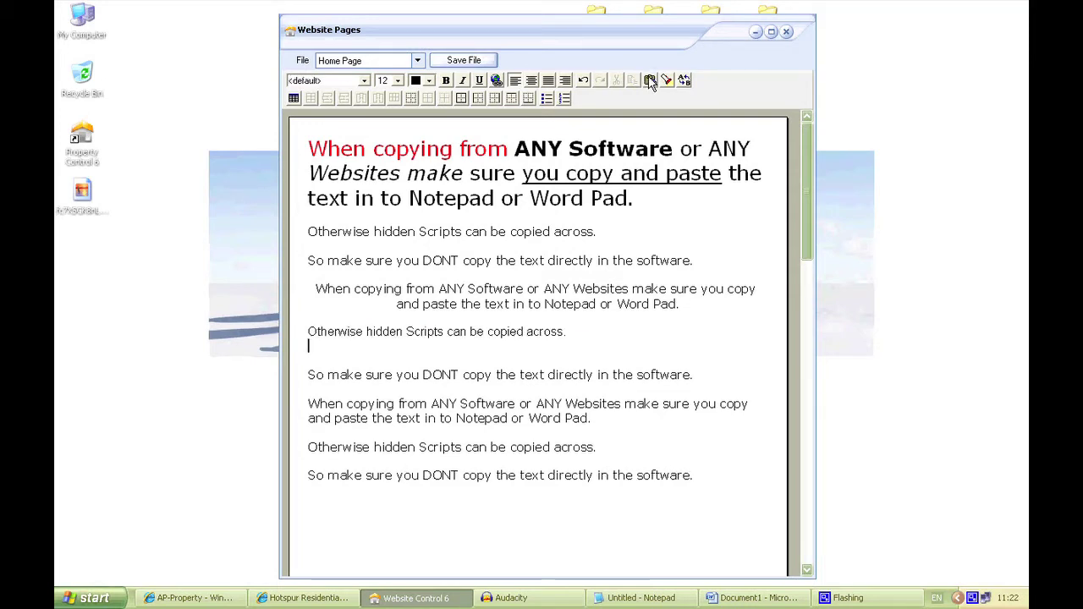
{"action": "key", "text": "BackSpace"}
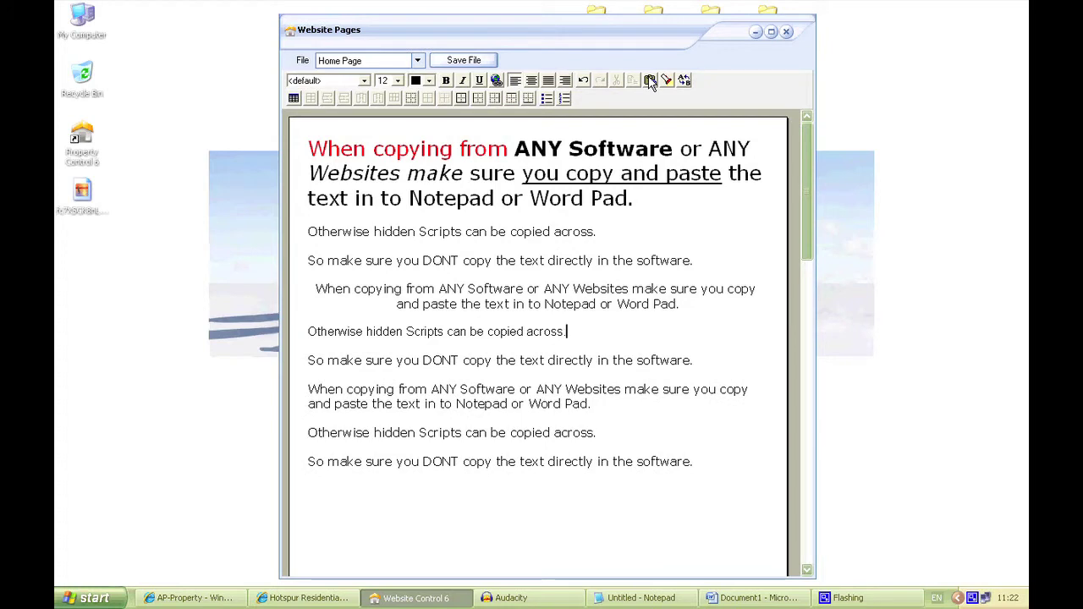
Copy that line and paste a second copy on a new line below it.
{"action": "left_click_drag", "start_coordinate": [572, 332], "coordinate": [322, 339]}
{"action": "key", "text": "ctrl+c"}
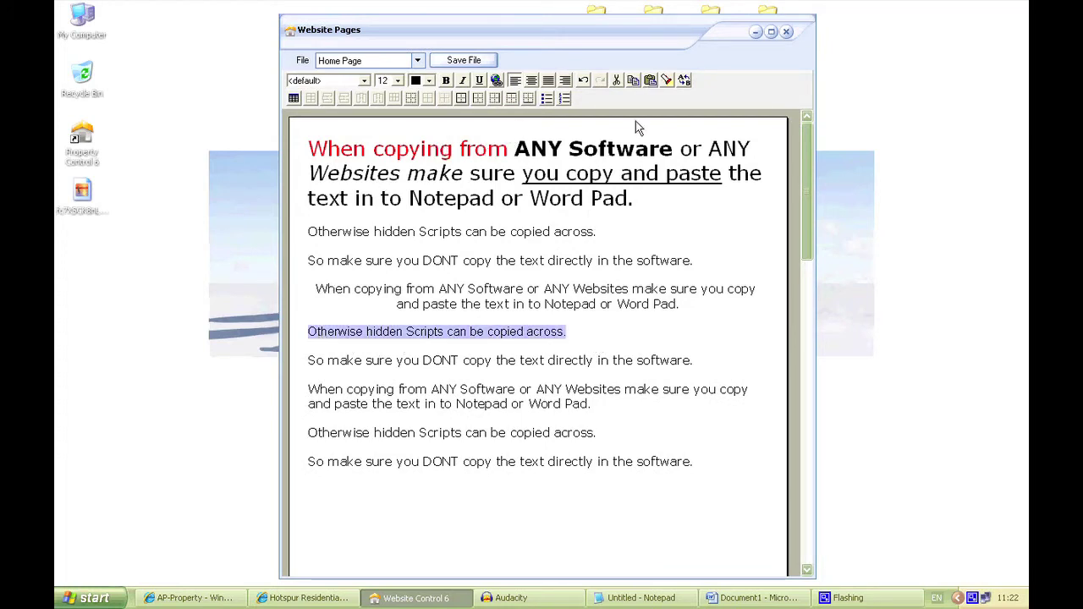
{"action": "left_click", "coordinate": [632, 81]}
{"action": "left_click", "coordinate": [576, 332]}
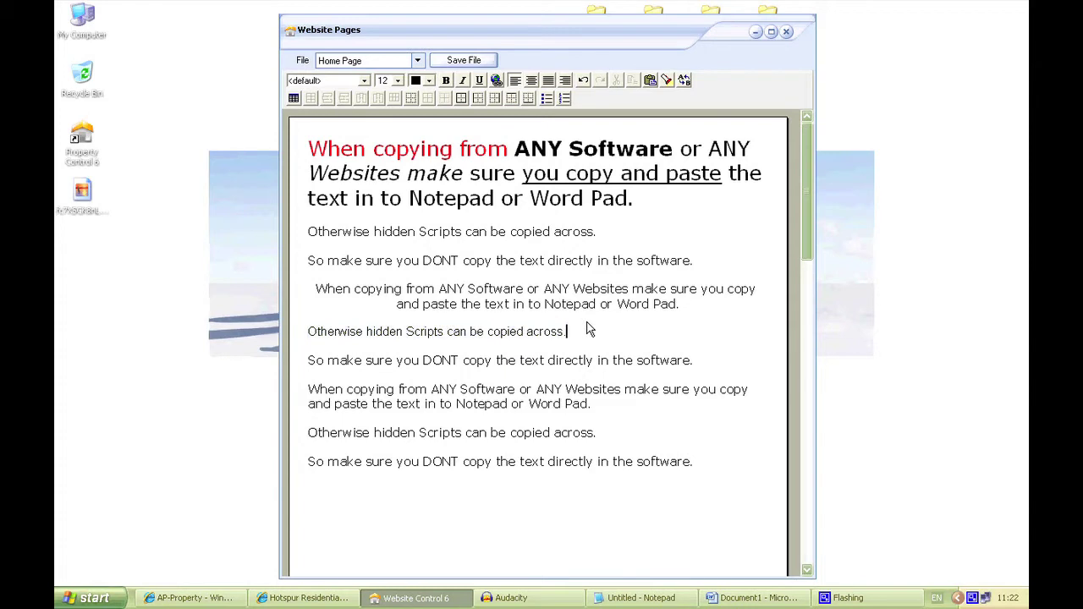
{"action": "key", "text": "Return"}
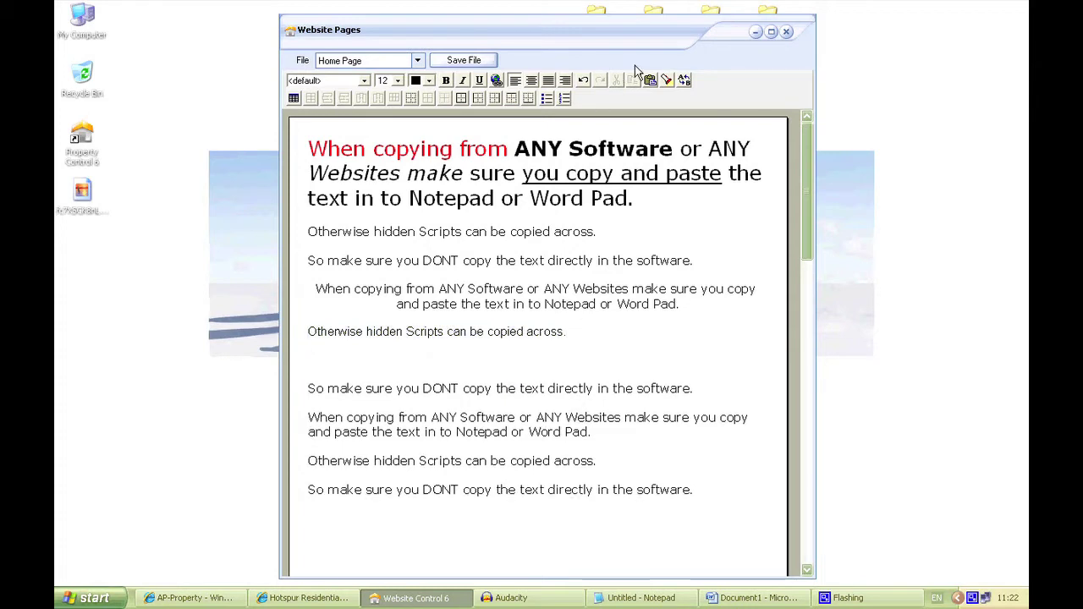
{"action": "left_click", "coordinate": [652, 80]}
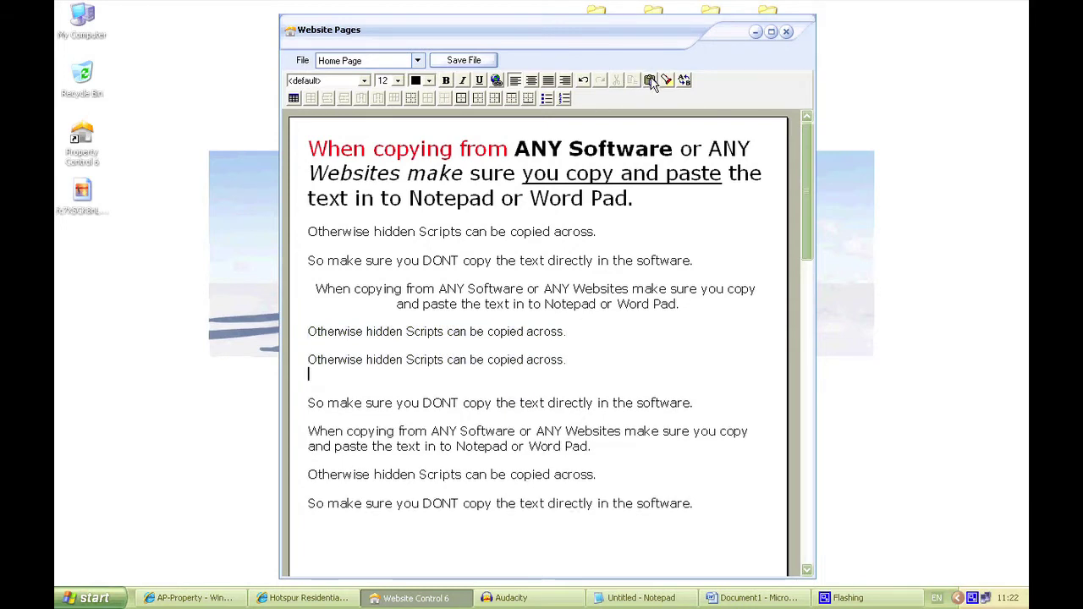
{"action": "key", "text": "BackSpace"}
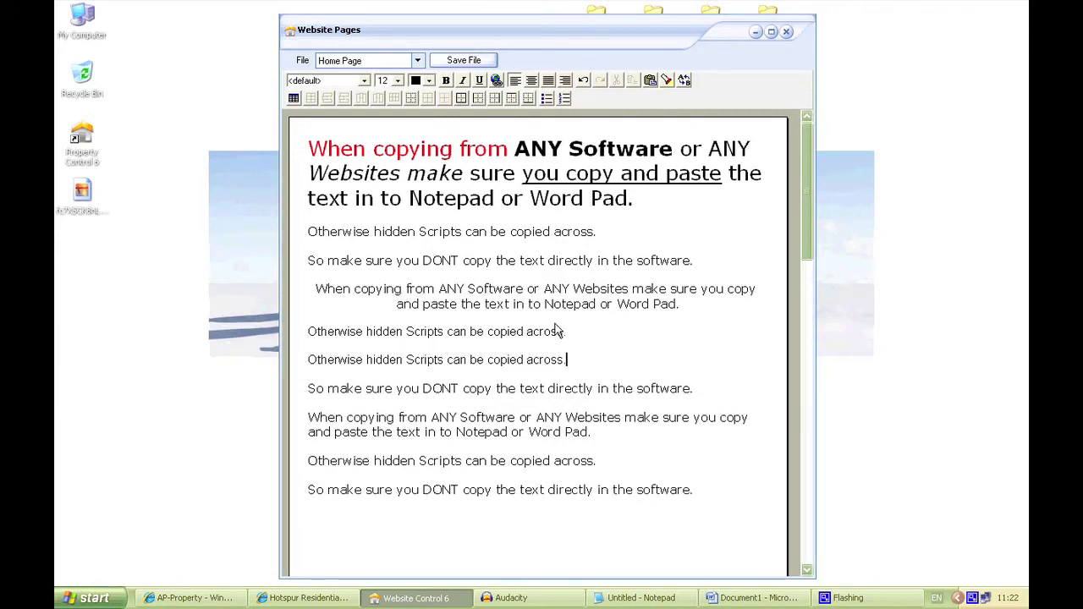
{"action": "left_click", "coordinate": [667, 80]}
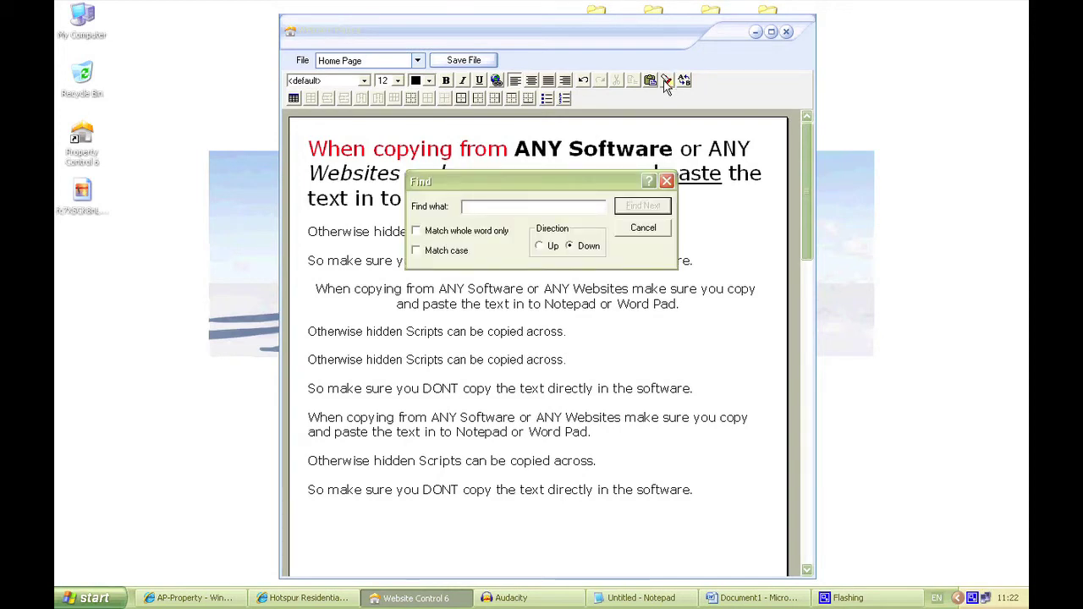
Cancel the Find box twice and select the word Notepad in the centred paragraph.
{"action": "left_click", "coordinate": [641, 230]}
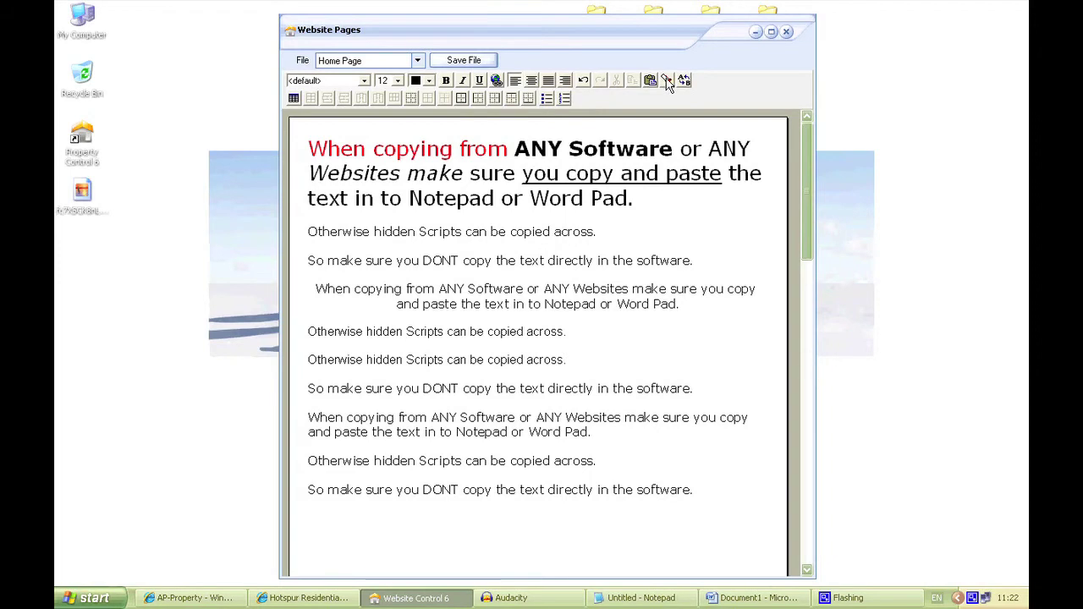
{"action": "left_click", "coordinate": [667, 80]}
{"action": "left_click", "coordinate": [641, 230]}
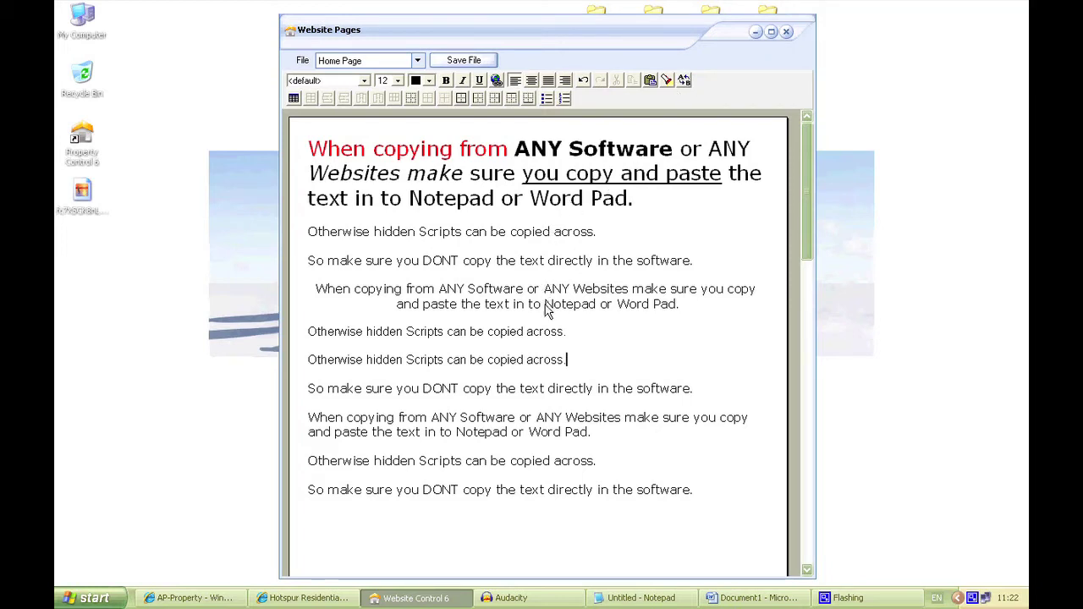
{"action": "double_click", "coordinate": [575, 307]}
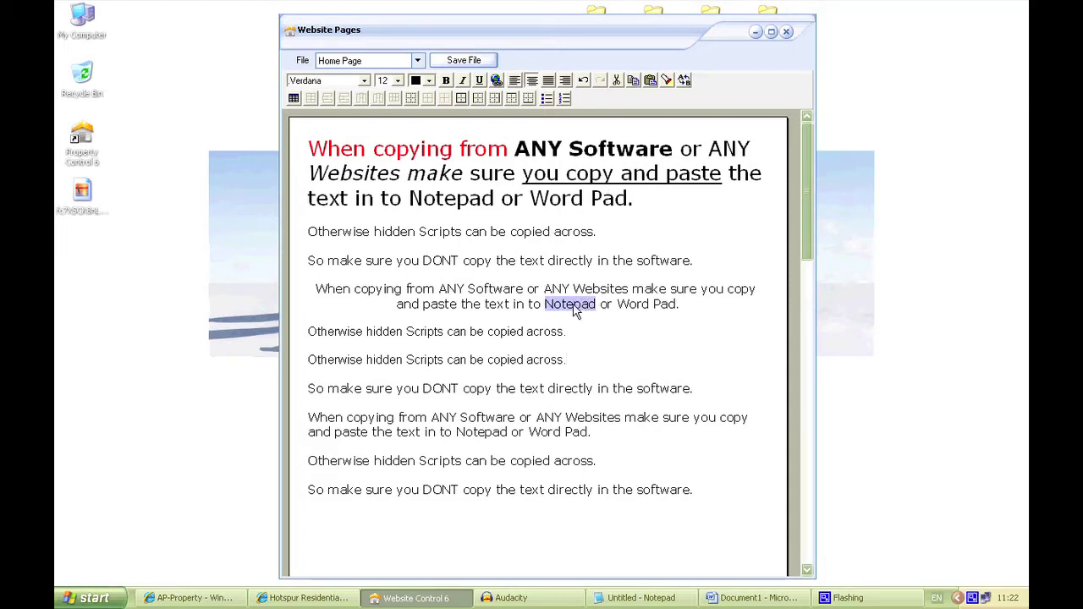
Use Find/Replace to change Notepad to 'AP Net Sol UK' in the centred paragraph.
{"action": "left_click", "coordinate": [684, 79]}
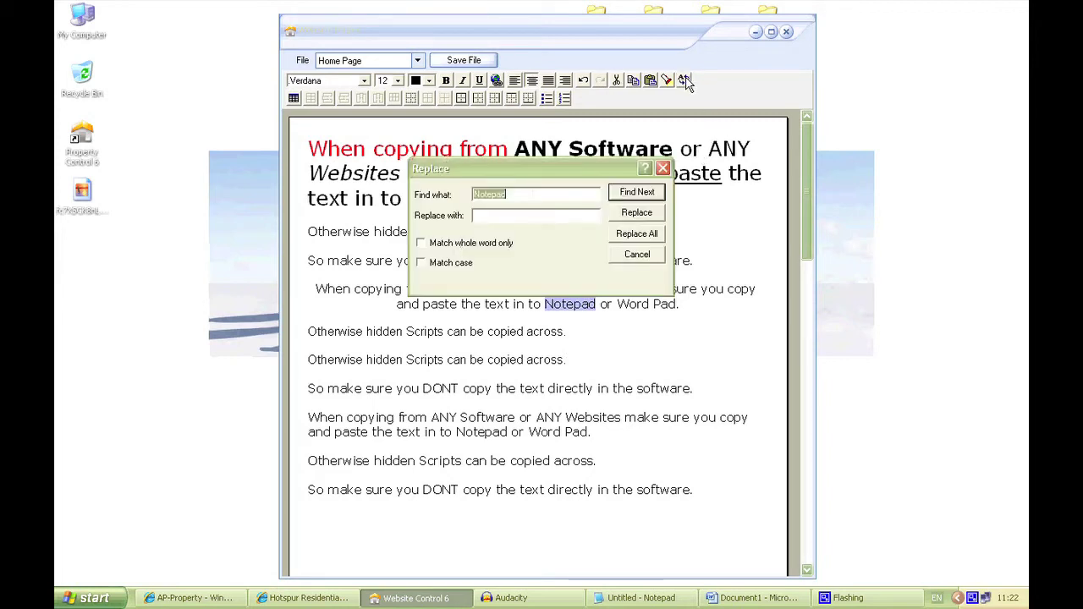
{"action": "left_click_drag", "start_coordinate": [486, 168], "coordinate": [772, 166]}
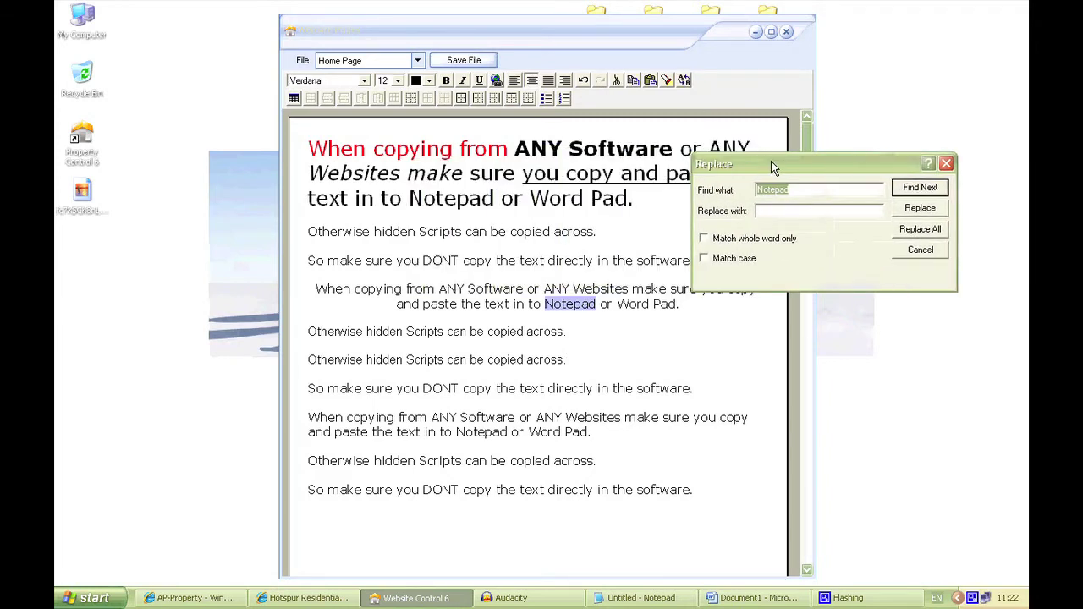
{"action": "left_click", "coordinate": [763, 210]}
{"action": "type", "text": "AP Net Sol UK"}
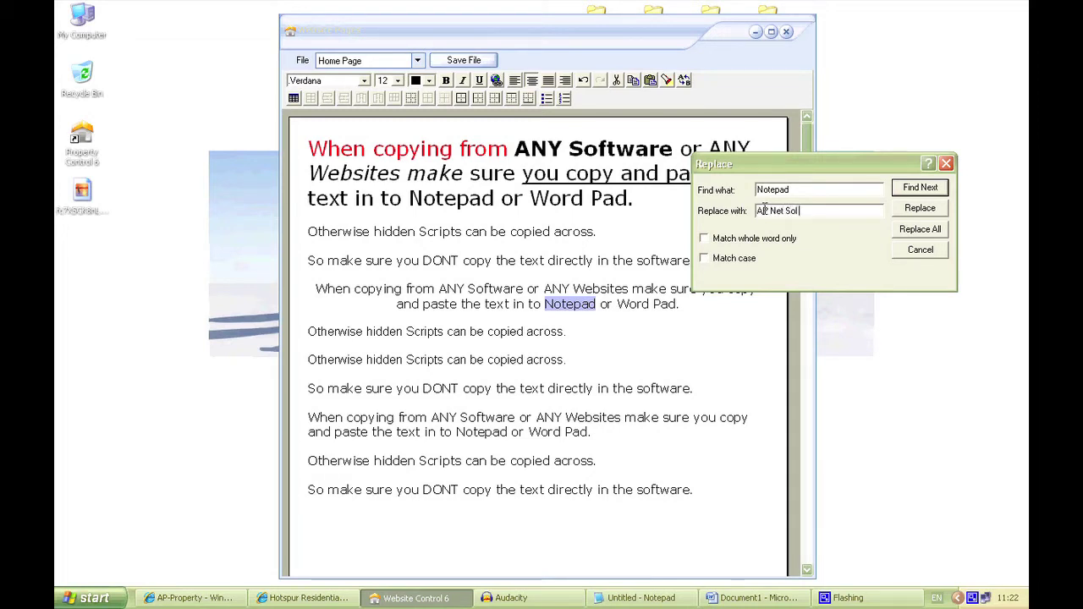
{"action": "left_click", "coordinate": [914, 210]}
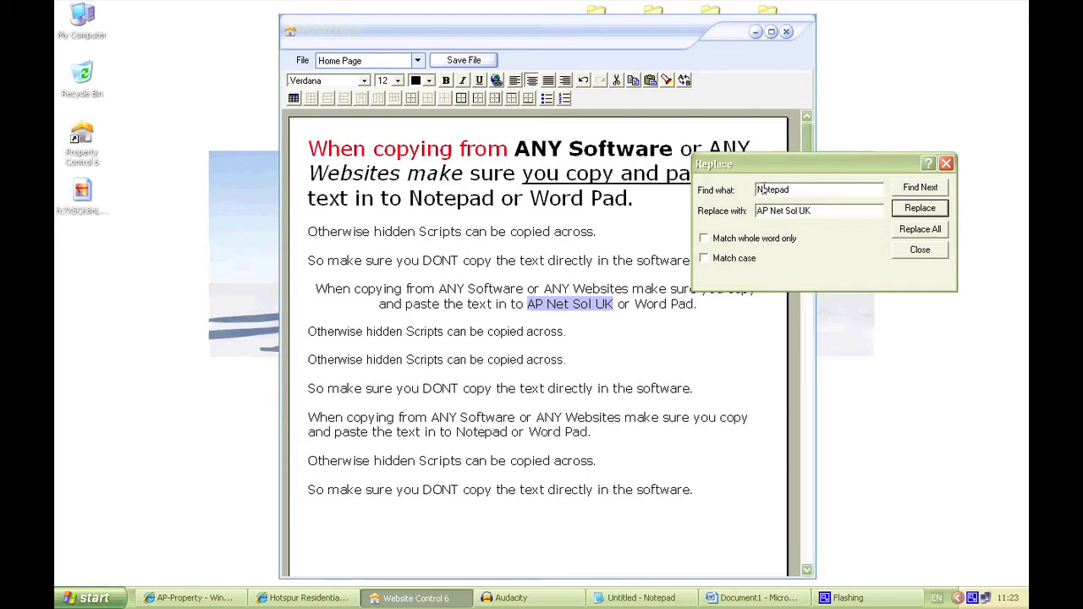
{"action": "left_click", "coordinate": [917, 251]}
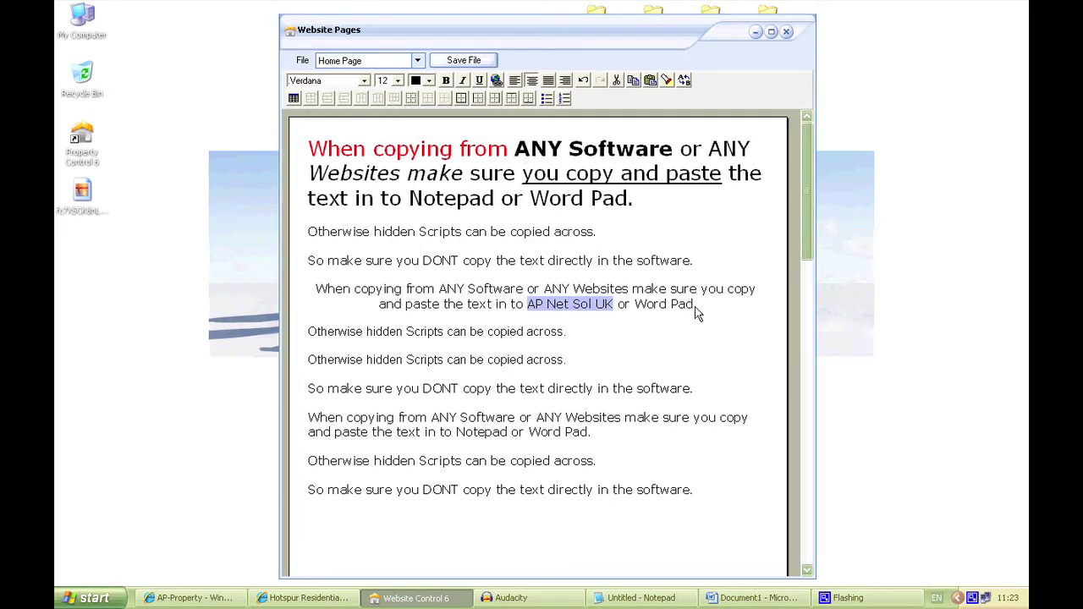
{"action": "key", "text": "Right"}
{"action": "left_click", "coordinate": [603, 357]}
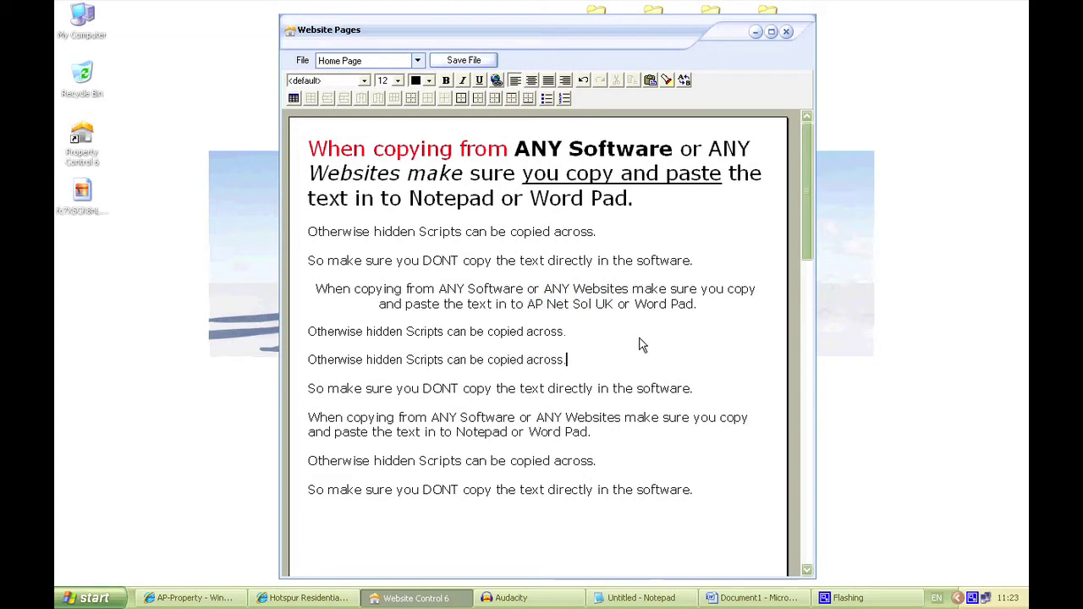
Add bullets Point 1, Idea 2 and Line 3 below the second Otherwise hidden Scripts line.
{"action": "key", "text": "Return"}
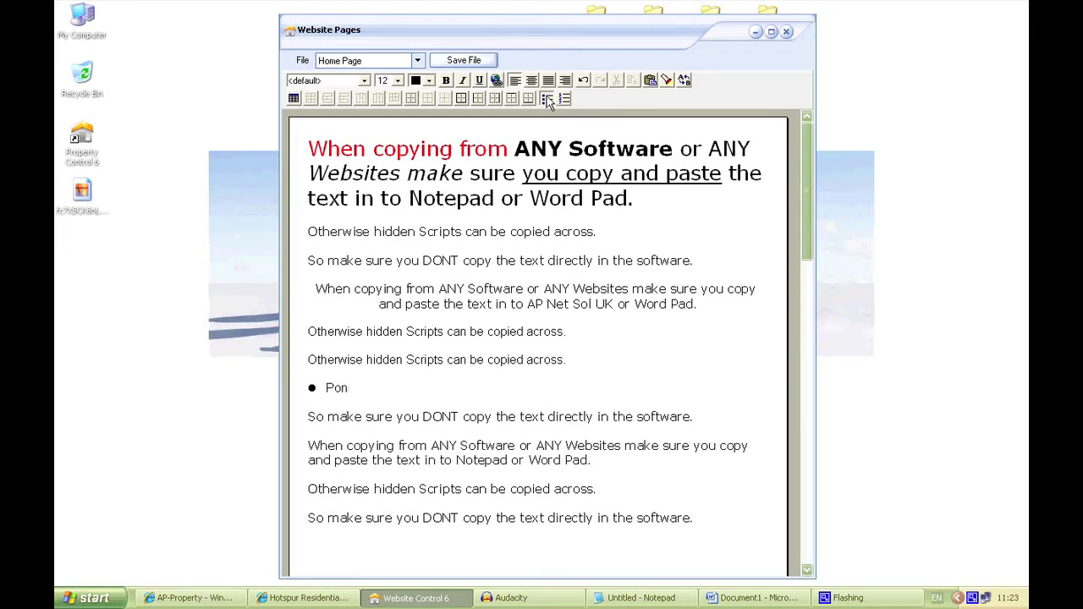
{"action": "type", "text": "t 1"}
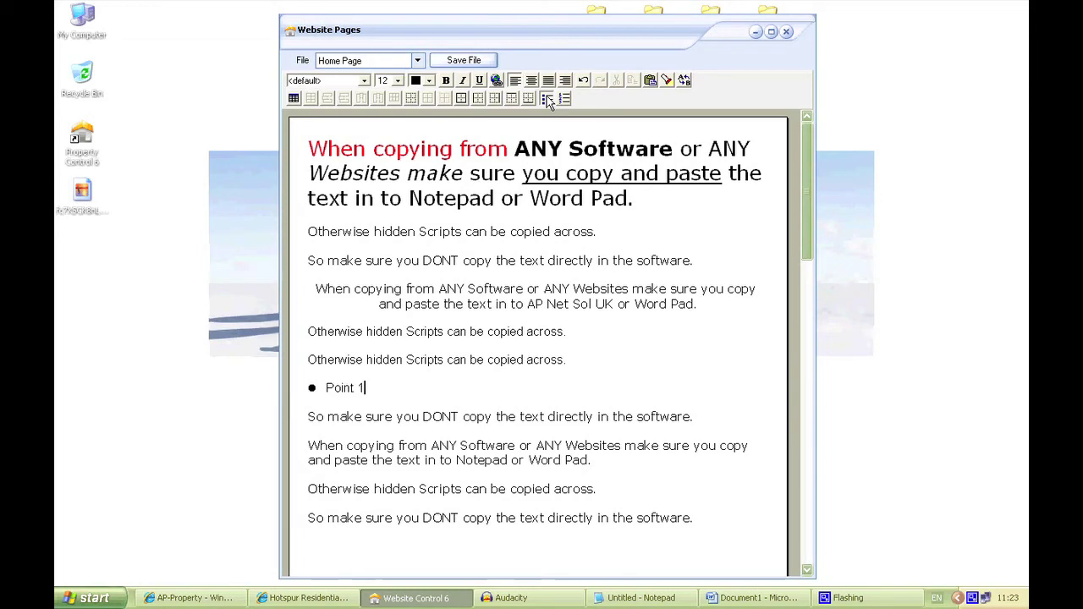
{"action": "key", "text": "Return"}
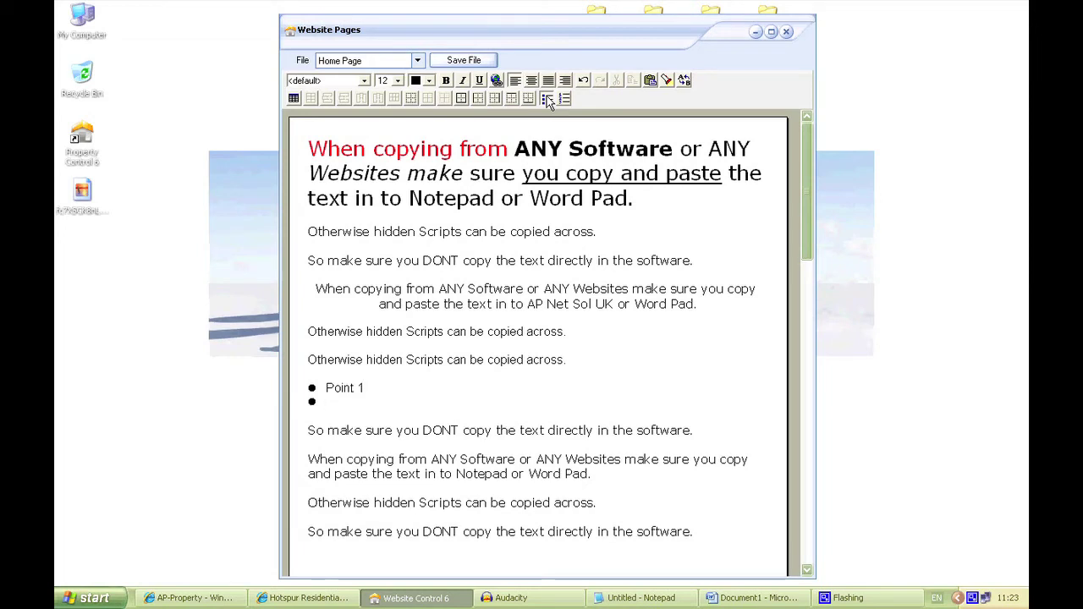
{"action": "type", "text": "Idea 2"}
{"action": "key", "text": "Return"}
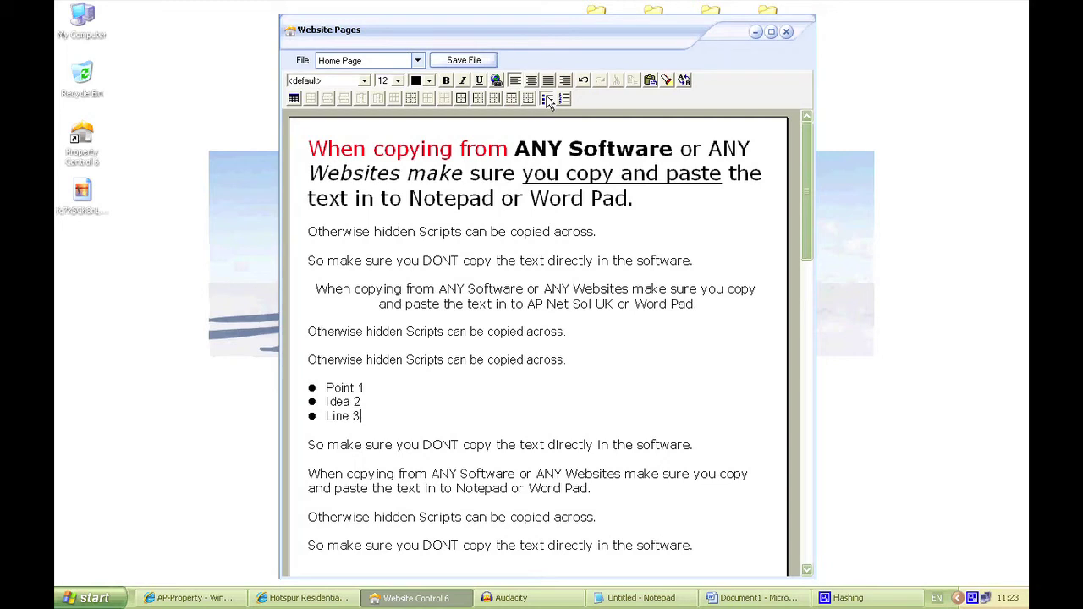
{"action": "key", "text": "Return"}
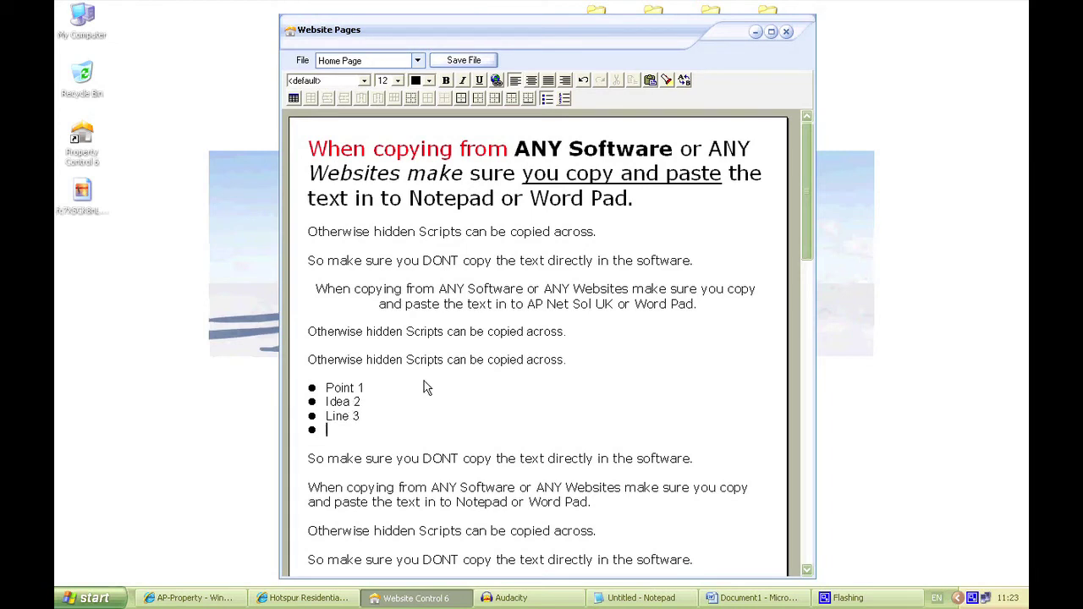
Drop the empty fourth bullet and add a numbered list: Point 1, Number 2, This one is 3.
{"action": "left_click", "coordinate": [546, 98]}
{"action": "key", "text": "Return"}
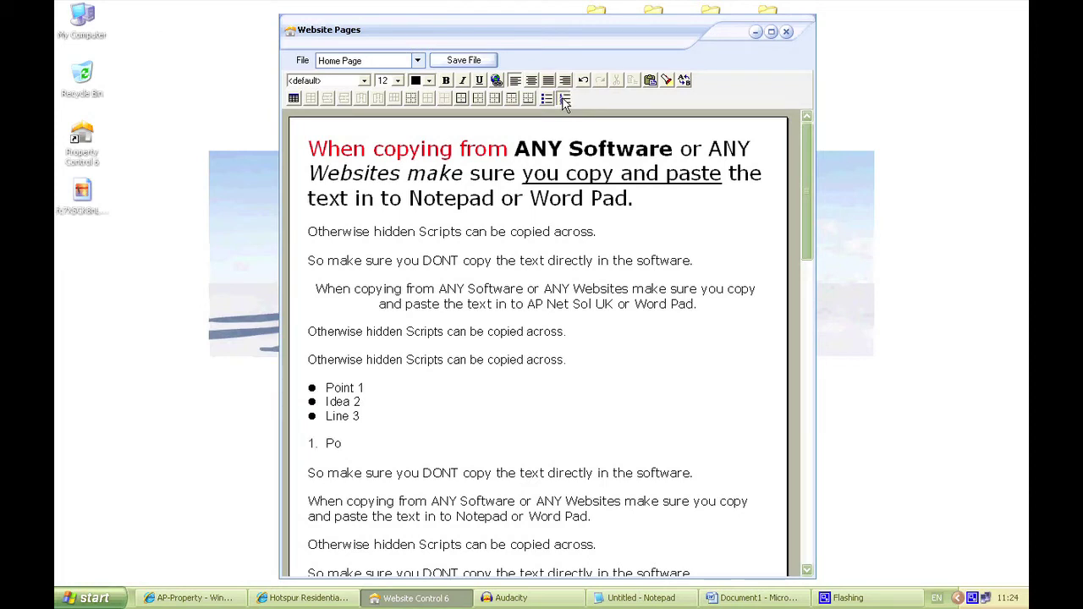
{"action": "key", "text": "Return"}
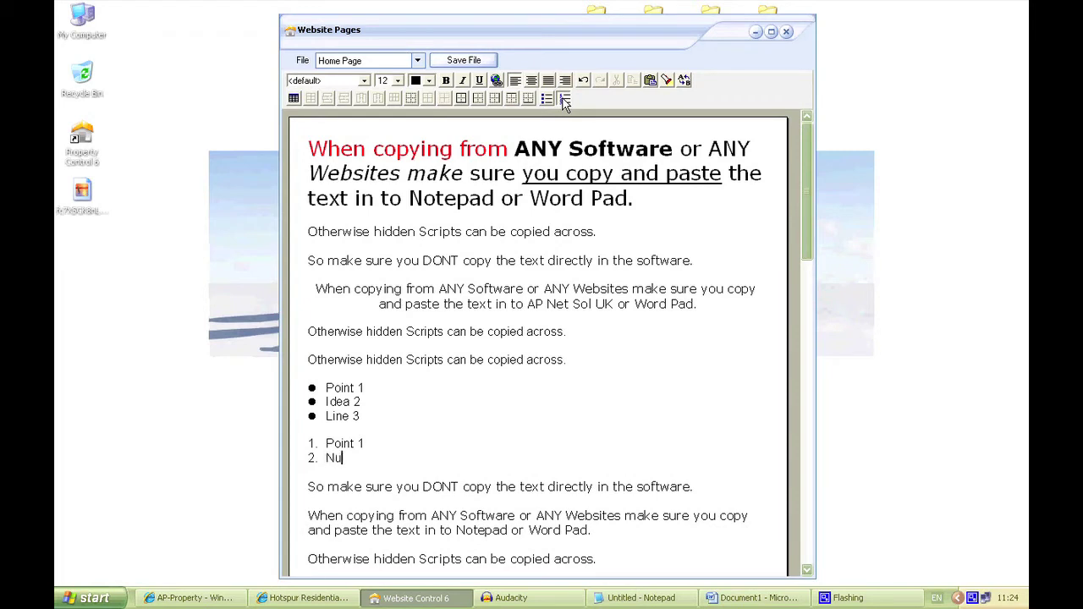
{"action": "type", "text": "Number 2"}
{"action": "key", "text": "Return"}
{"action": "type", "text": "This one is 3"}
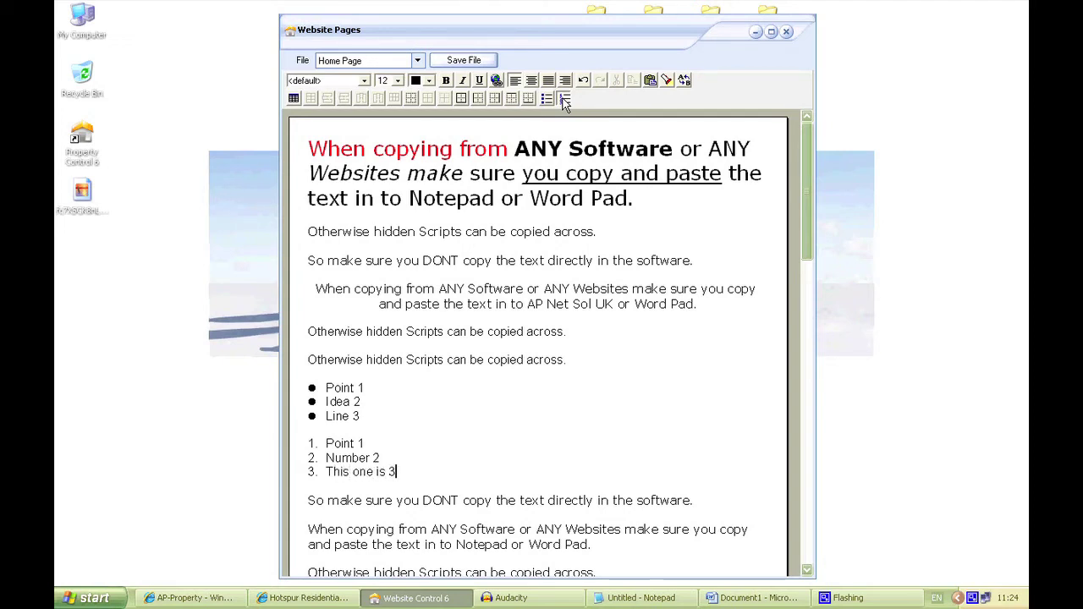
{"action": "key", "text": "Return"}
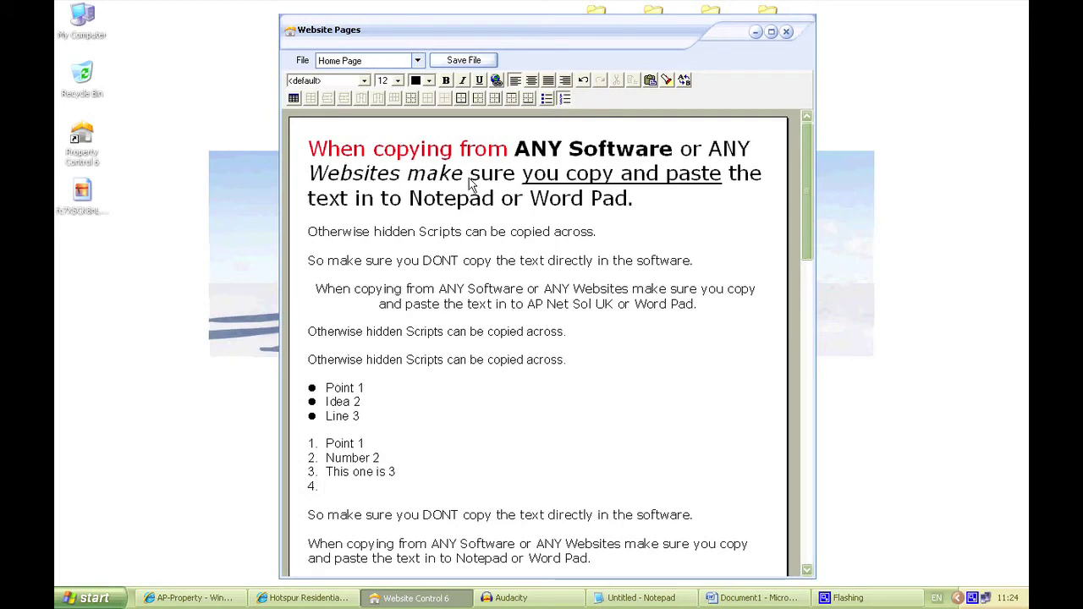
{"action": "left_click", "coordinate": [564, 99]}
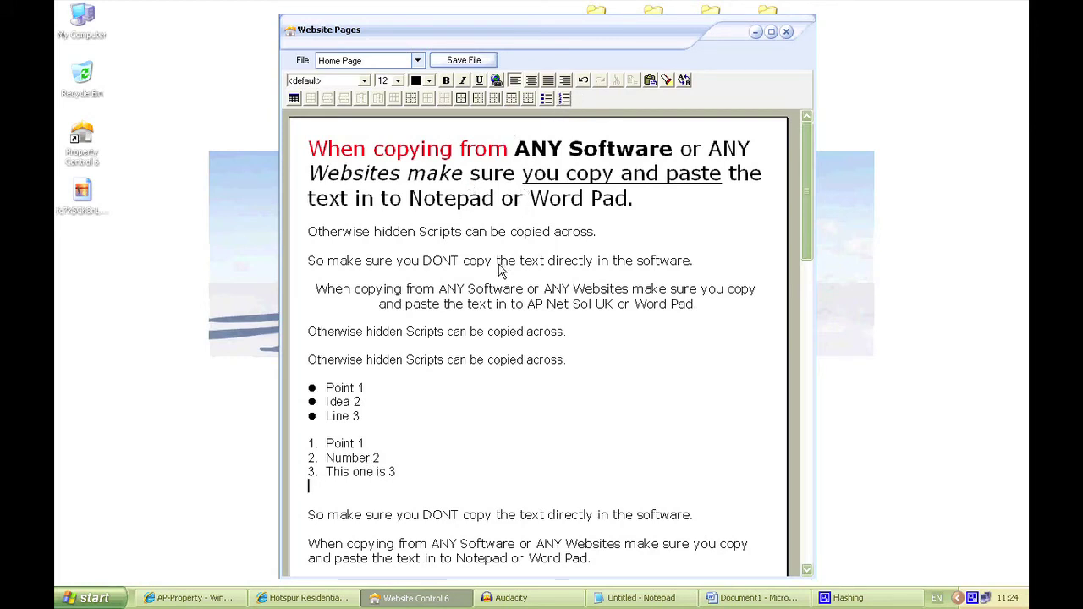
Delete the blank line under the numbered list and save the Home Page.
{"action": "left_click", "coordinate": [470, 333]}
{"action": "scroll", "coordinate": [427, 313], "scroll_direction": "down", "scroll_amount": 1}
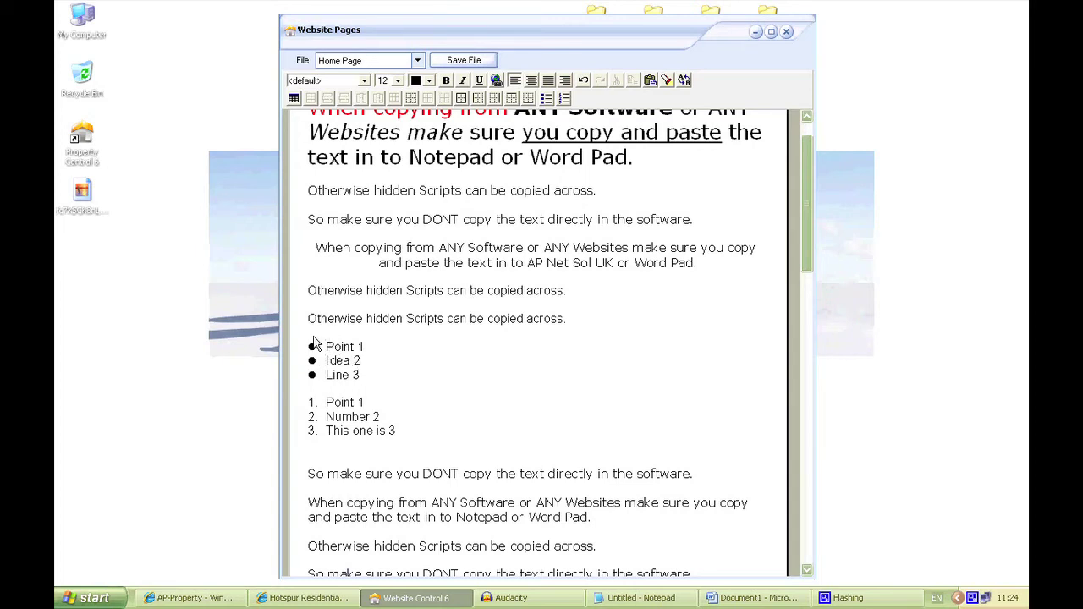
{"action": "left_click", "coordinate": [345, 459]}
{"action": "key", "text": "BackSpace"}
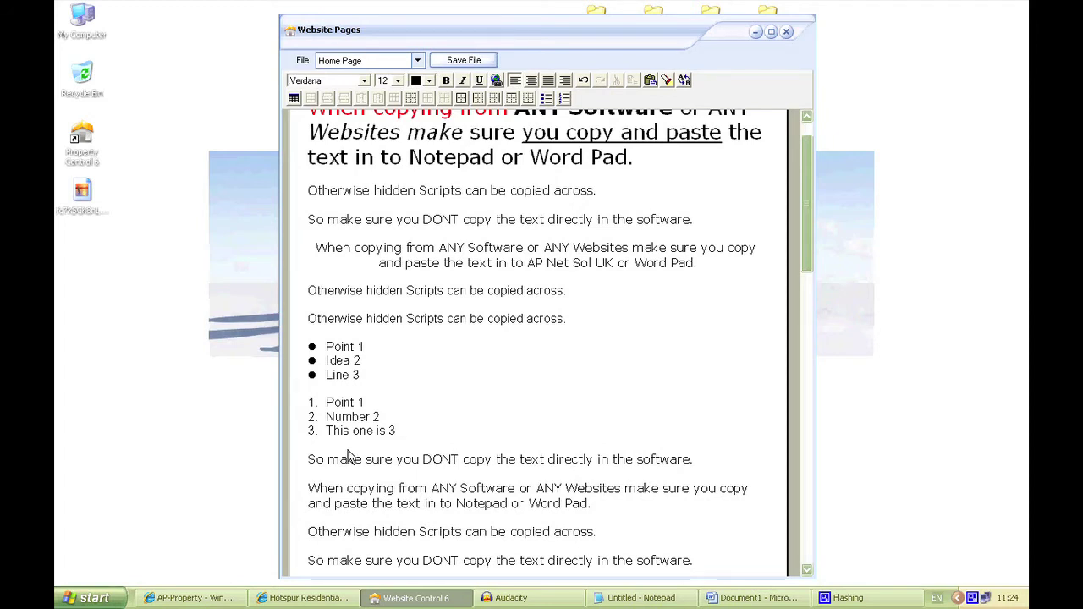
{"action": "scroll", "coordinate": [422, 284], "scroll_direction": "down", "scroll_amount": 2}
{"action": "scroll", "coordinate": [422, 283], "scroll_direction": "up", "scroll_amount": 3}
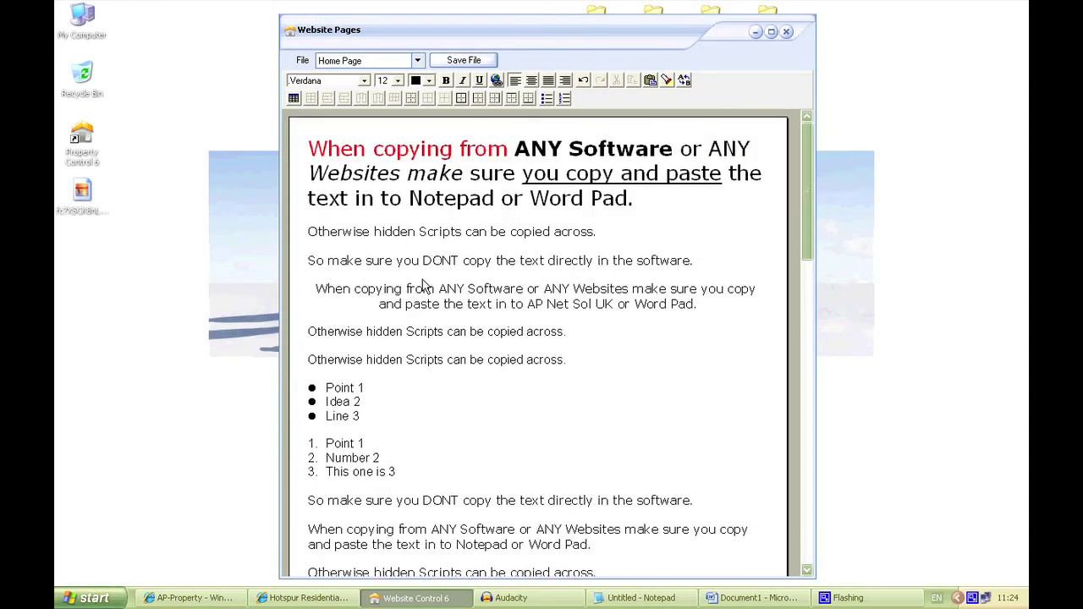
{"action": "left_click", "coordinate": [458, 63]}
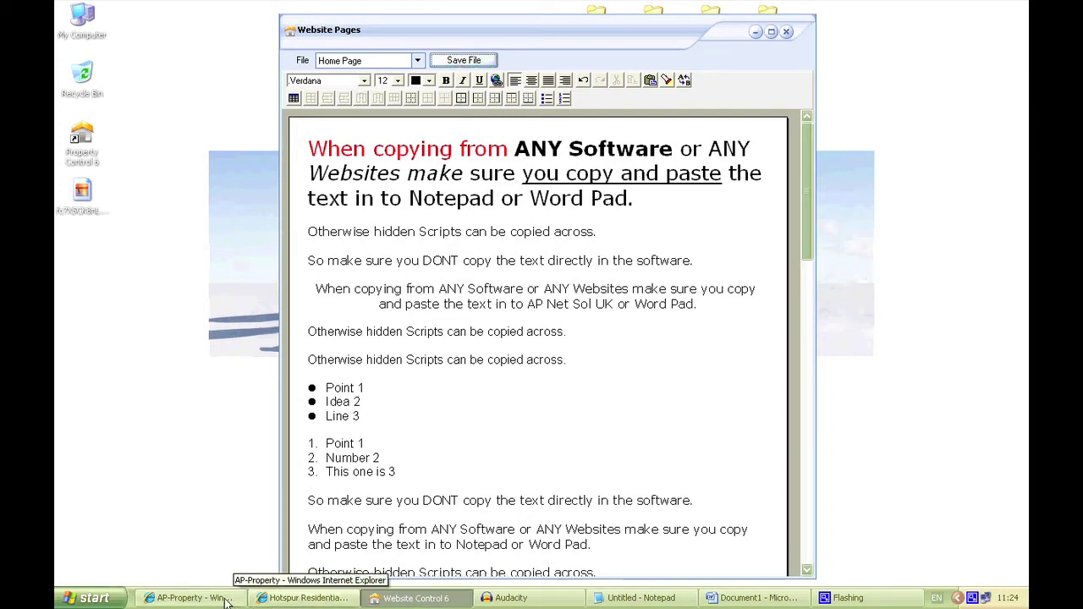
Reload the live AP-Property home page in Internet Explorer to verify the formatting and lists, then return to the editor.
{"action": "left_click", "coordinate": [199, 598]}
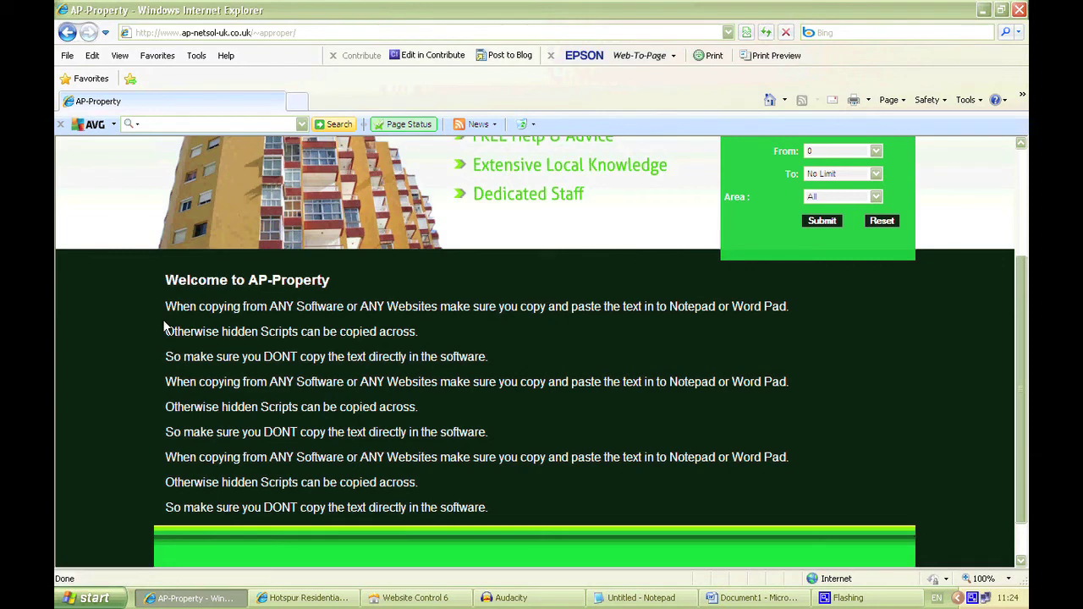
{"action": "key", "text": "F5"}
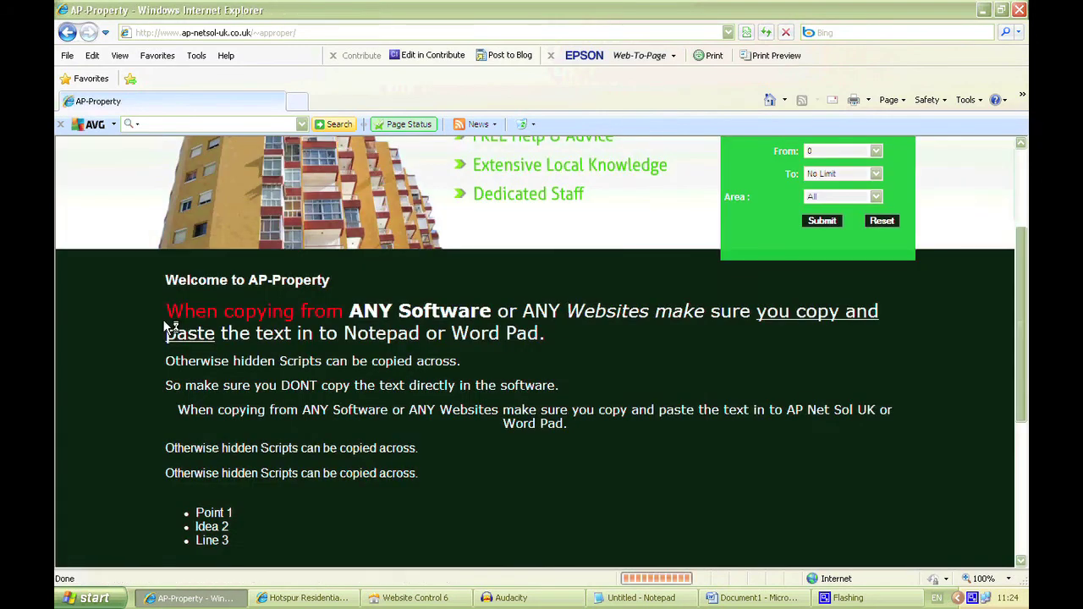
{"action": "scroll", "coordinate": [132, 325], "scroll_direction": "down", "scroll_amount": 5}
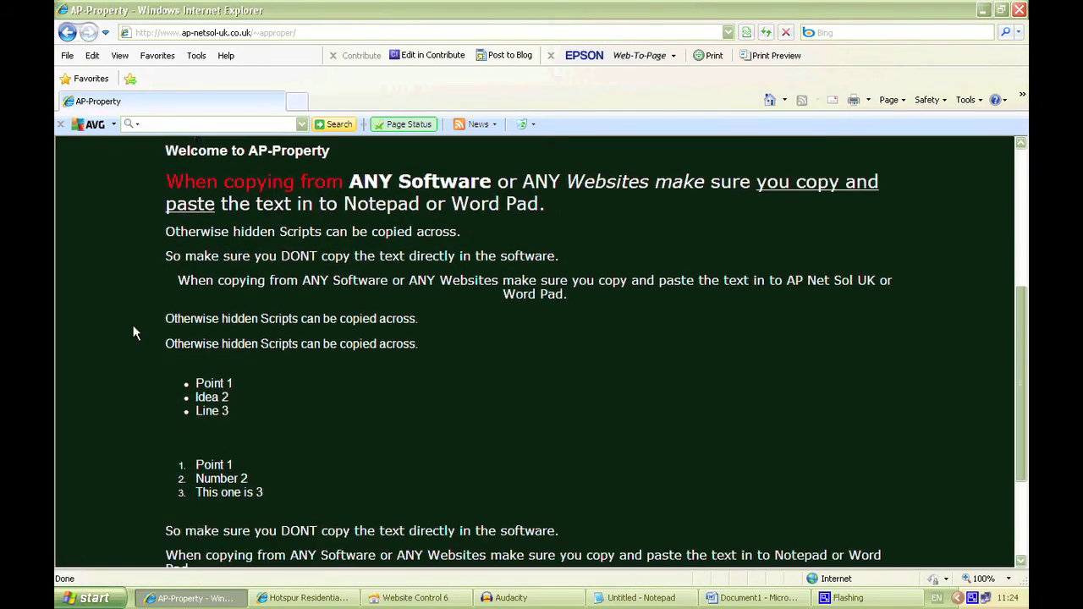
{"action": "scroll", "coordinate": [132, 325], "scroll_direction": "down", "scroll_amount": 3}
{"action": "scroll", "coordinate": [133, 325], "scroll_direction": "up", "scroll_amount": 4}
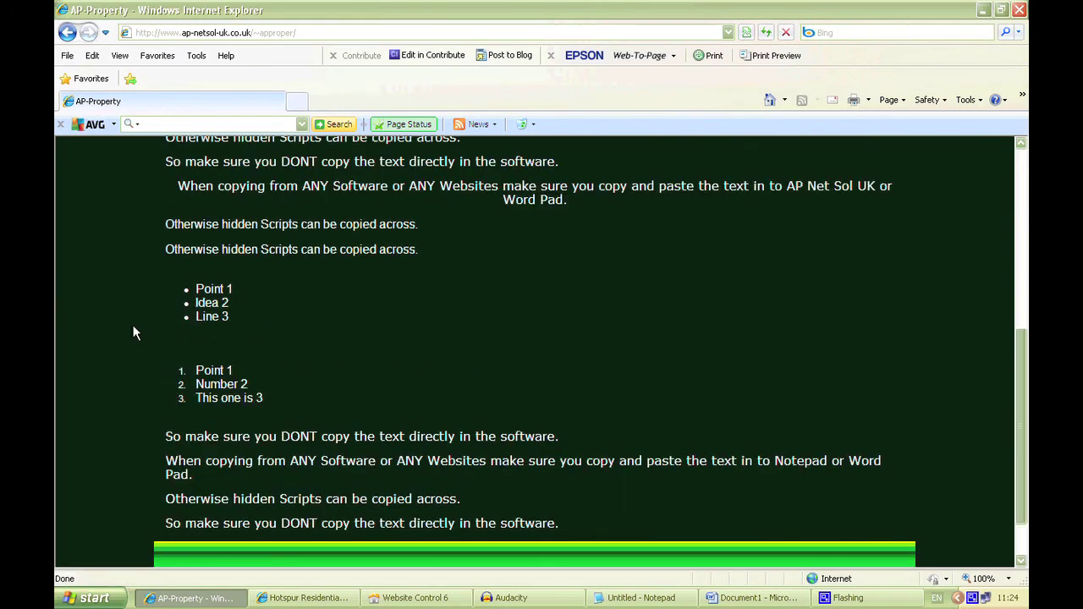
{"action": "scroll", "coordinate": [133, 325], "scroll_direction": "up", "scroll_amount": 3}
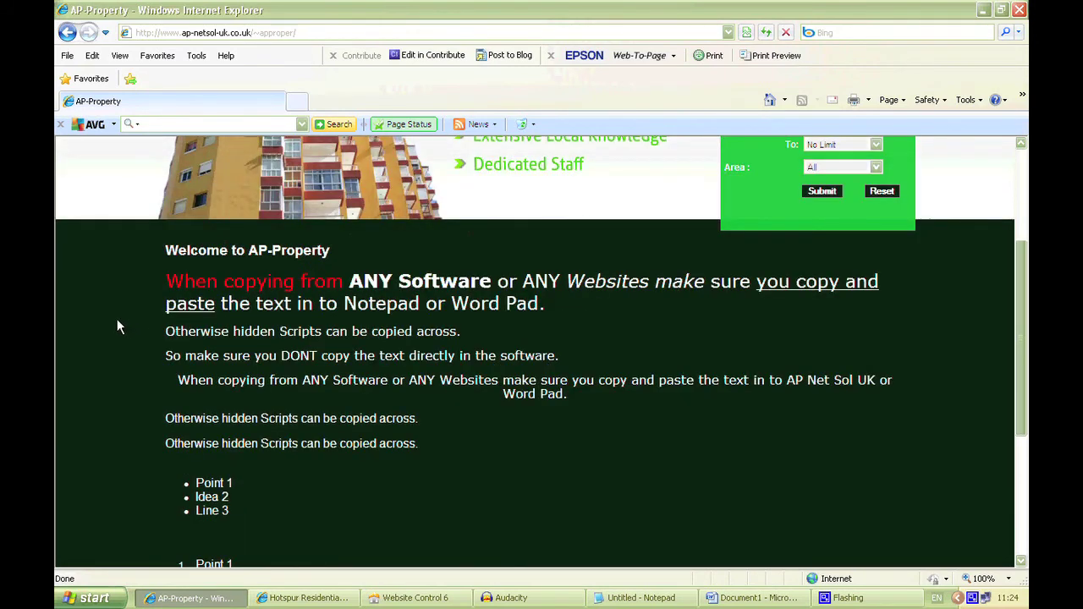
{"action": "left_click", "coordinate": [240, 597]}
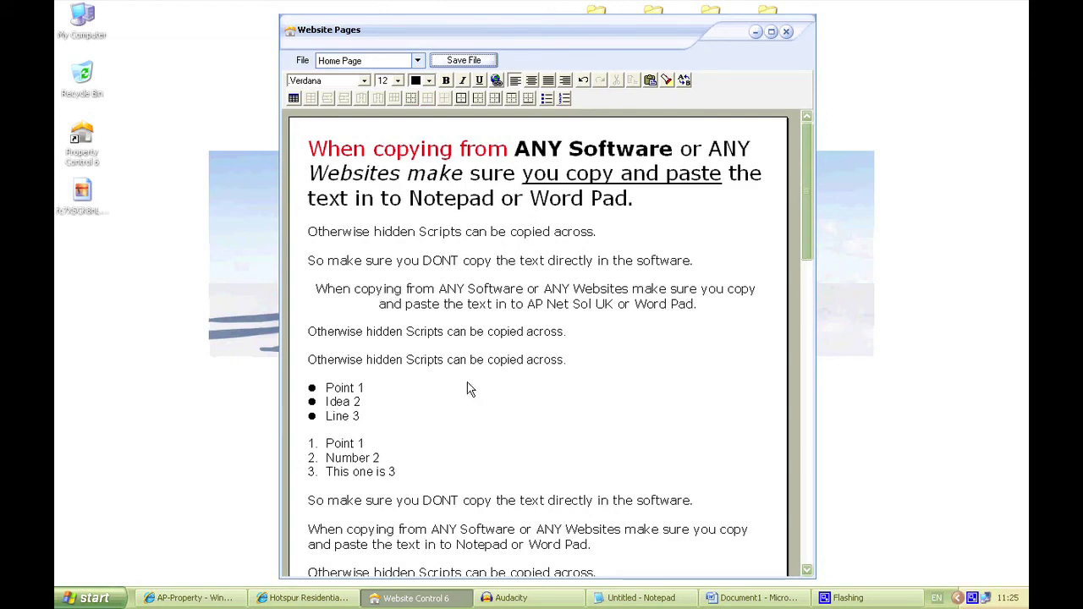
{"action": "left_click", "coordinate": [729, 598]}
{"action": "left_click", "coordinate": [729, 602]}
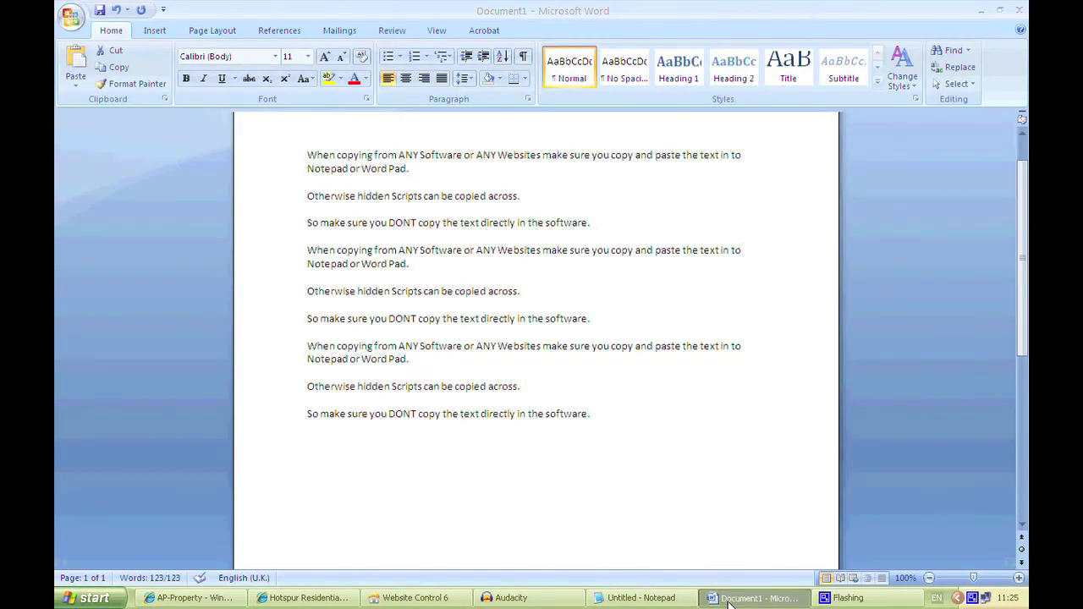
{"action": "left_click", "coordinate": [321, 599]}
{"action": "left_click", "coordinate": [321, 598]}
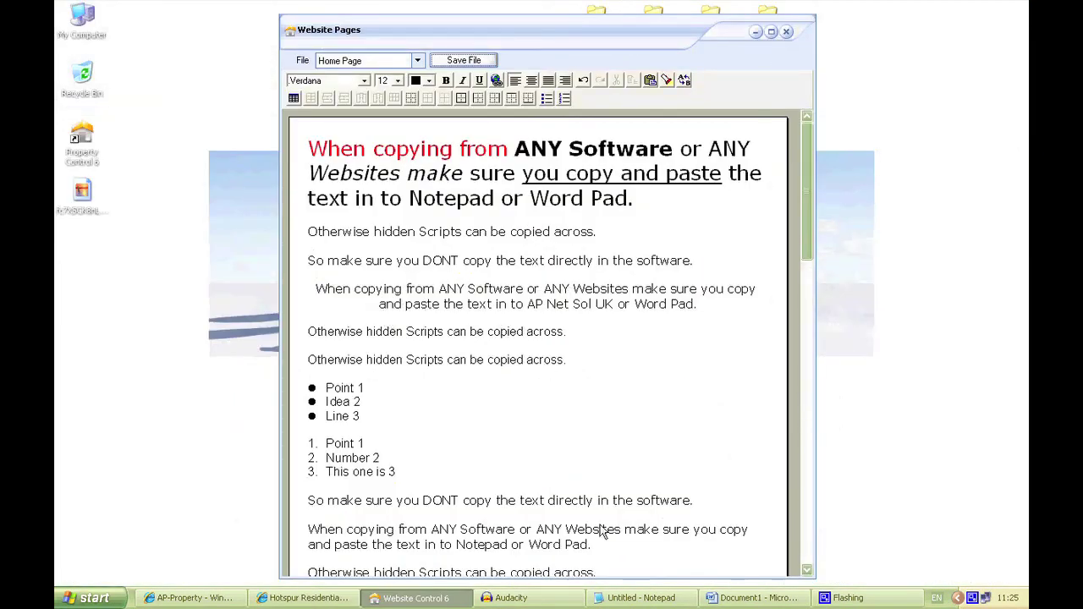
{"action": "left_click", "coordinate": [640, 598]}
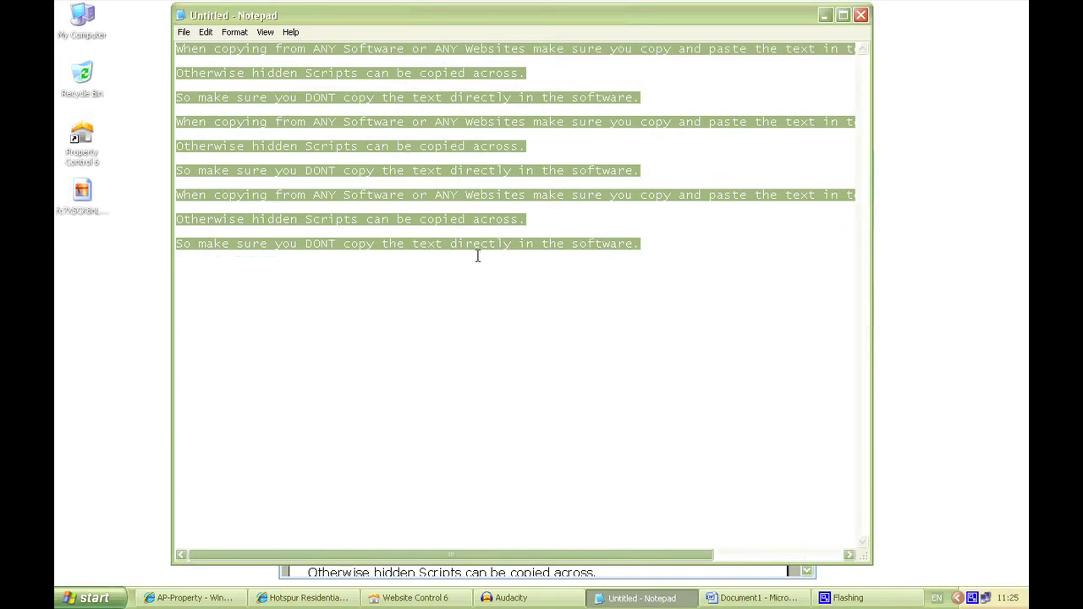
{"action": "left_click", "coordinate": [663, 250]}
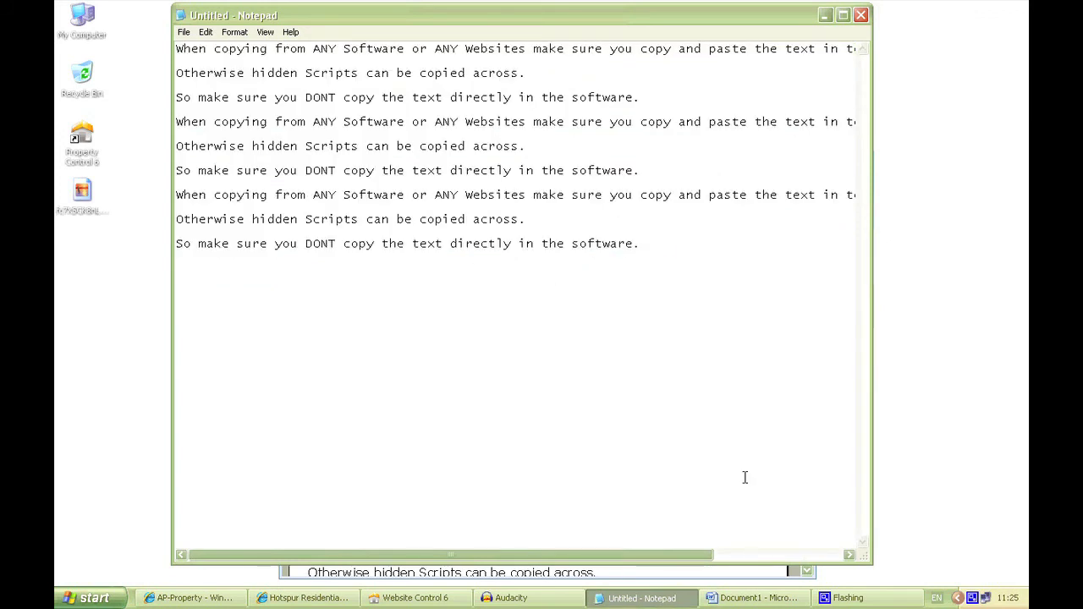
{"action": "left_click", "coordinate": [416, 598]}
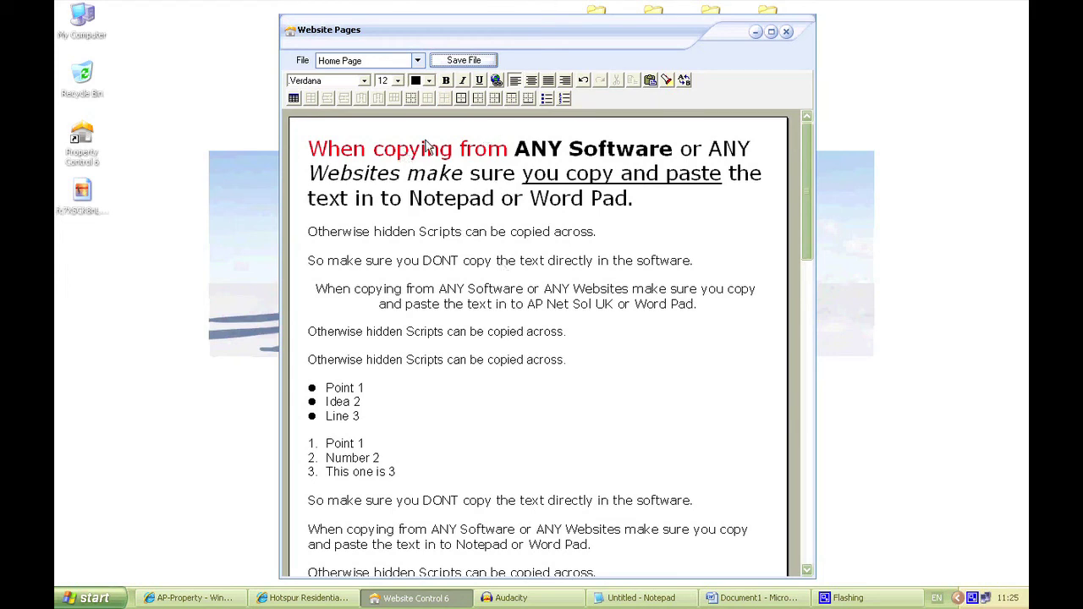
{"action": "left_click", "coordinate": [417, 61]}
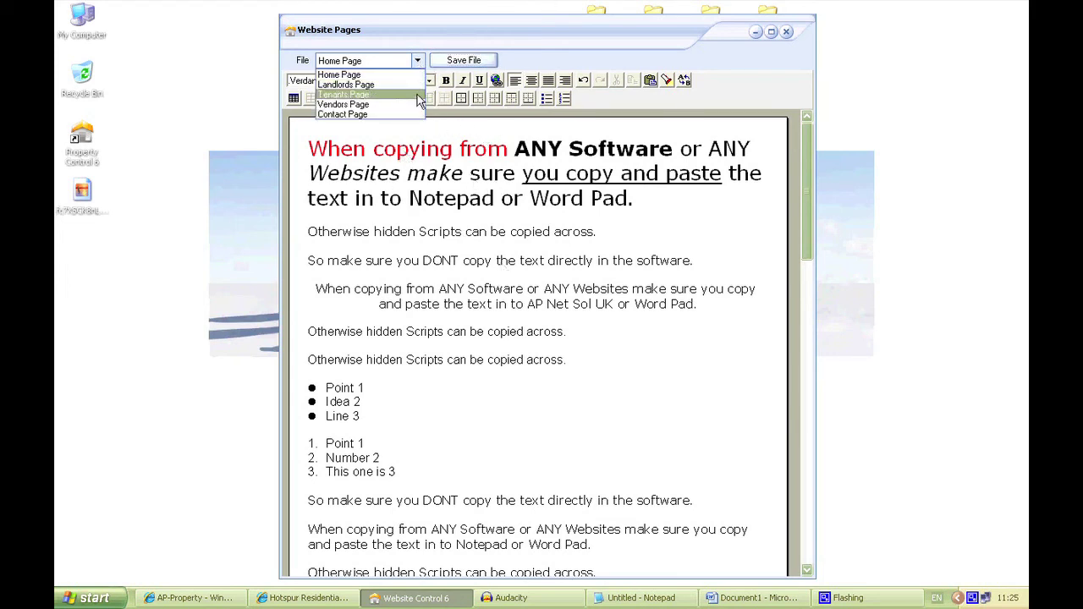
{"action": "left_click", "coordinate": [408, 84]}
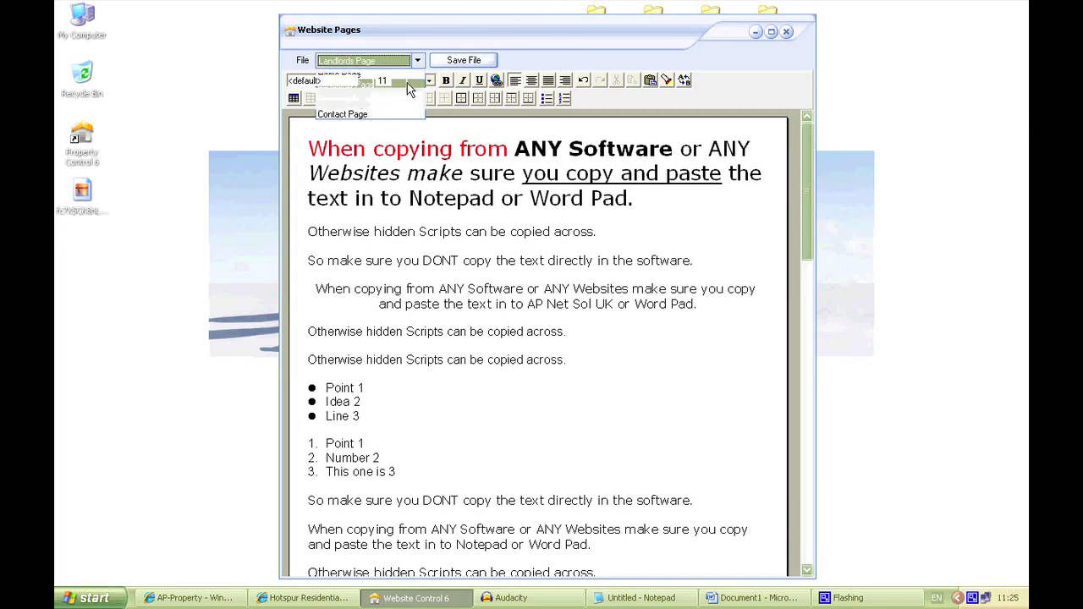
{"action": "left_click", "coordinate": [417, 61]}
{"action": "left_click", "coordinate": [413, 95]}
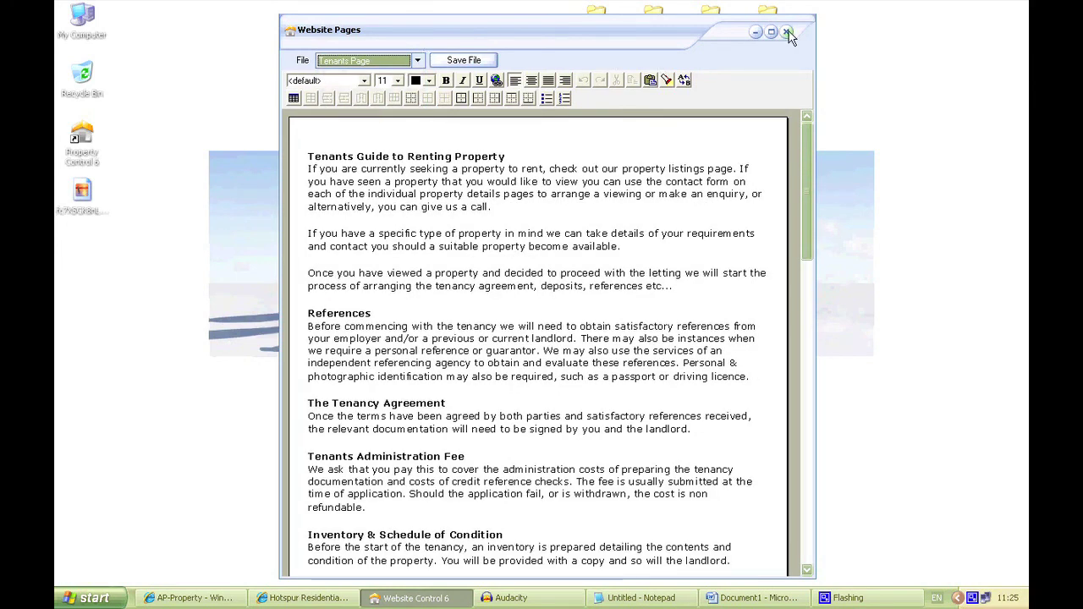
{"action": "left_click", "coordinate": [417, 61]}
{"action": "left_click", "coordinate": [404, 78]}
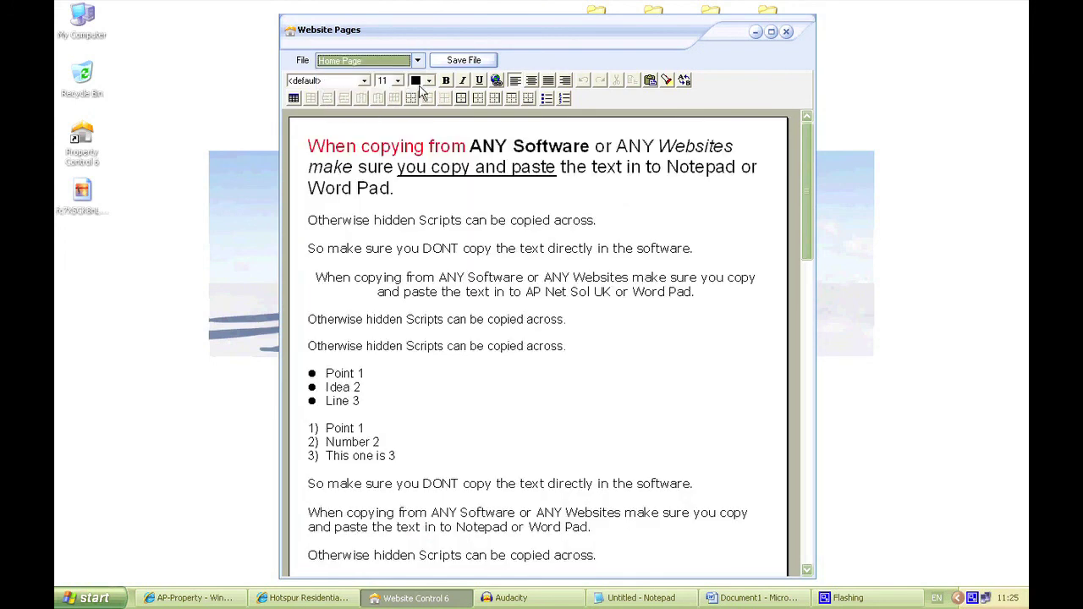
{"action": "left_click", "coordinate": [460, 252]}
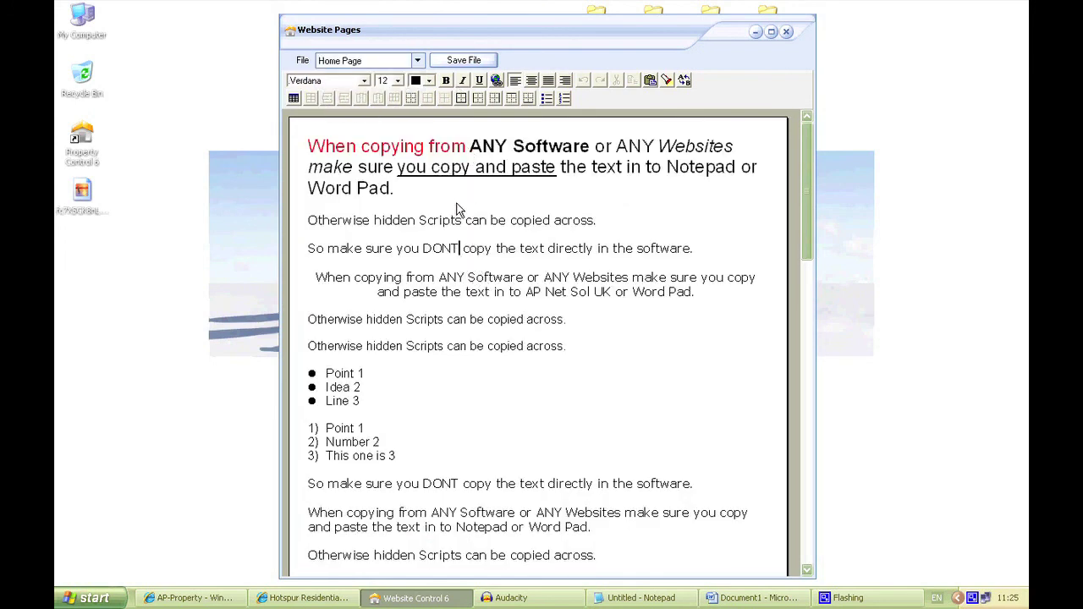
Close Website Pages, then view and close the Long Description and Overview editors on the empty property record.
{"action": "left_click", "coordinate": [787, 33]}
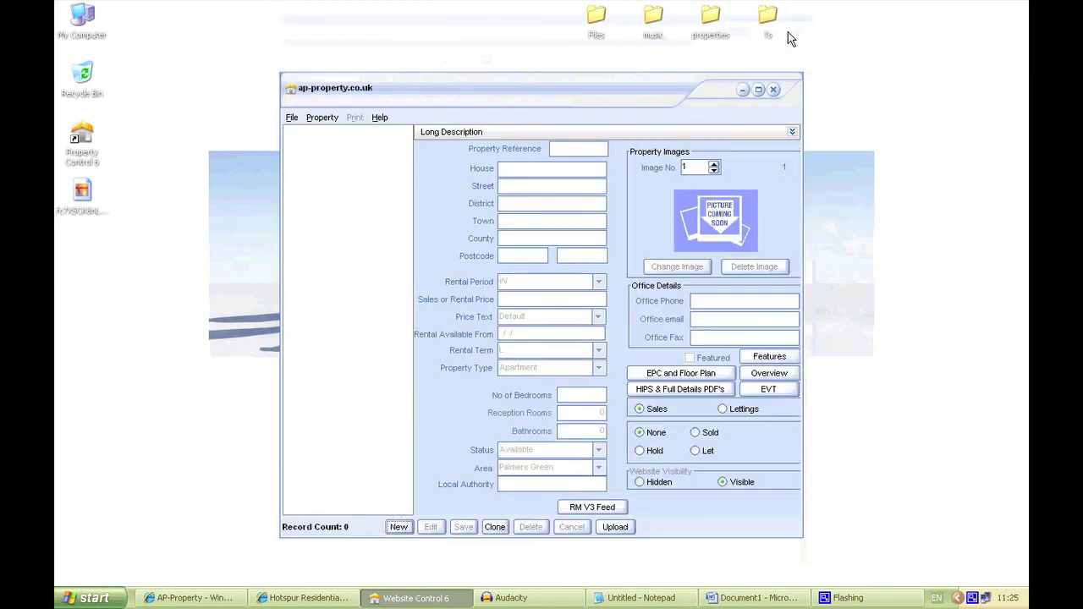
{"action": "left_click", "coordinate": [792, 133]}
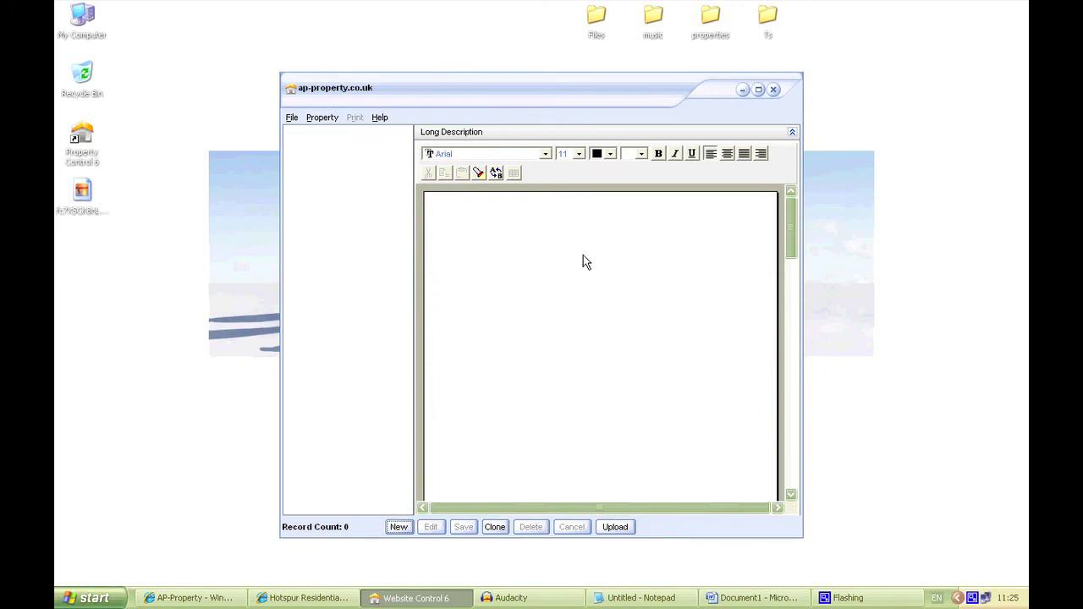
{"action": "left_click", "coordinate": [629, 594]}
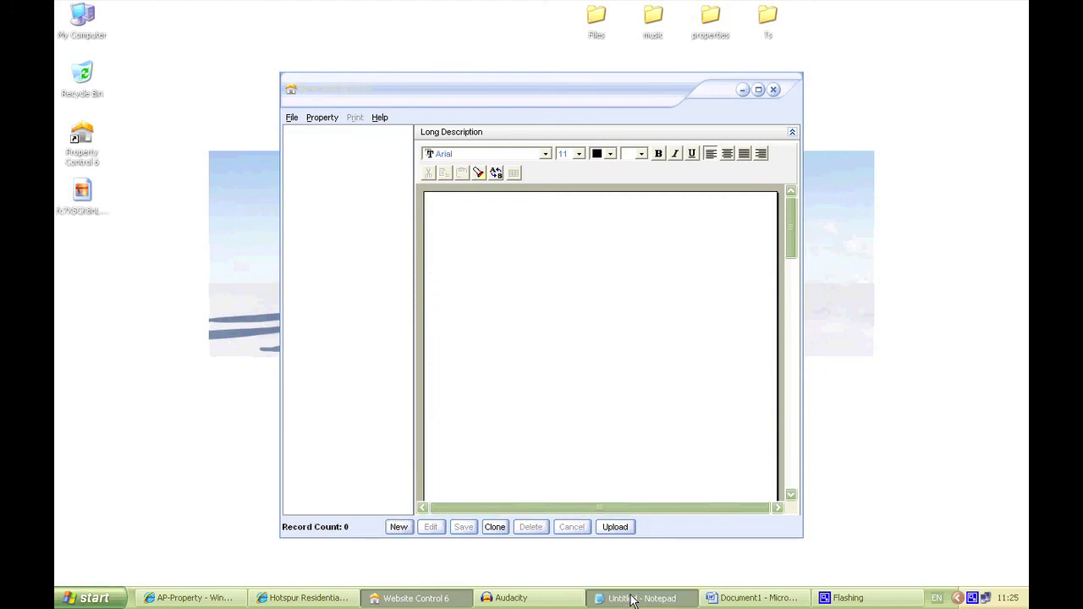
{"action": "left_click", "coordinate": [630, 597]}
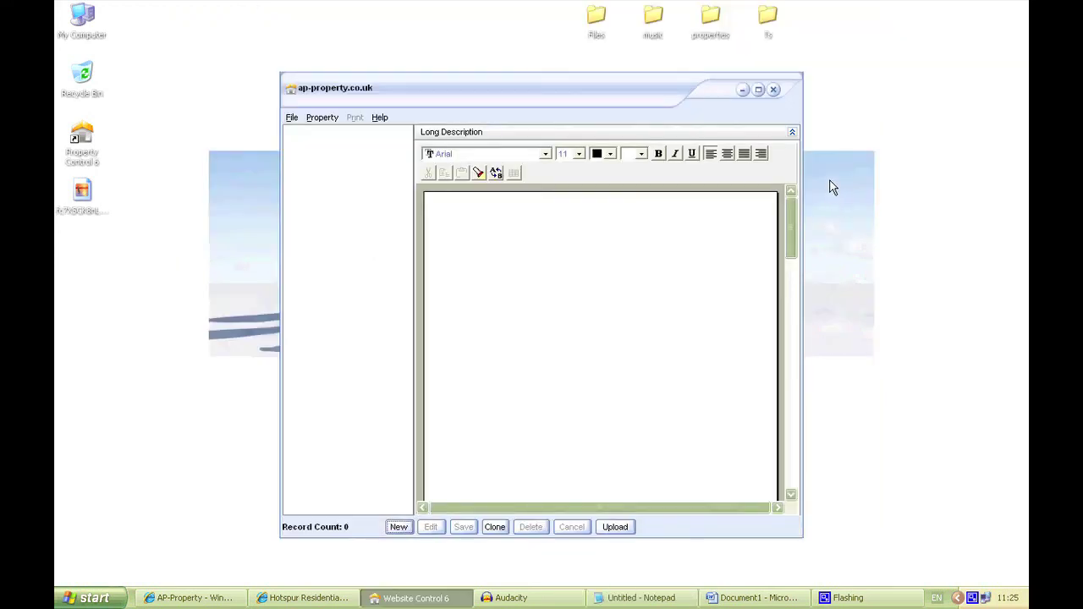
{"action": "left_click", "coordinate": [793, 133]}
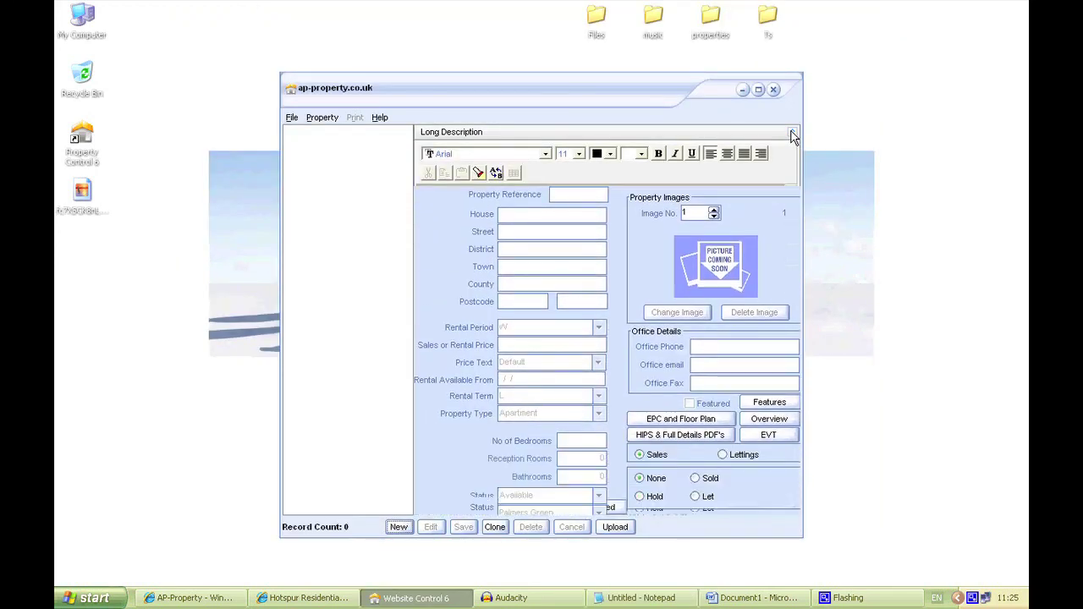
{"action": "left_click", "coordinate": [766, 374]}
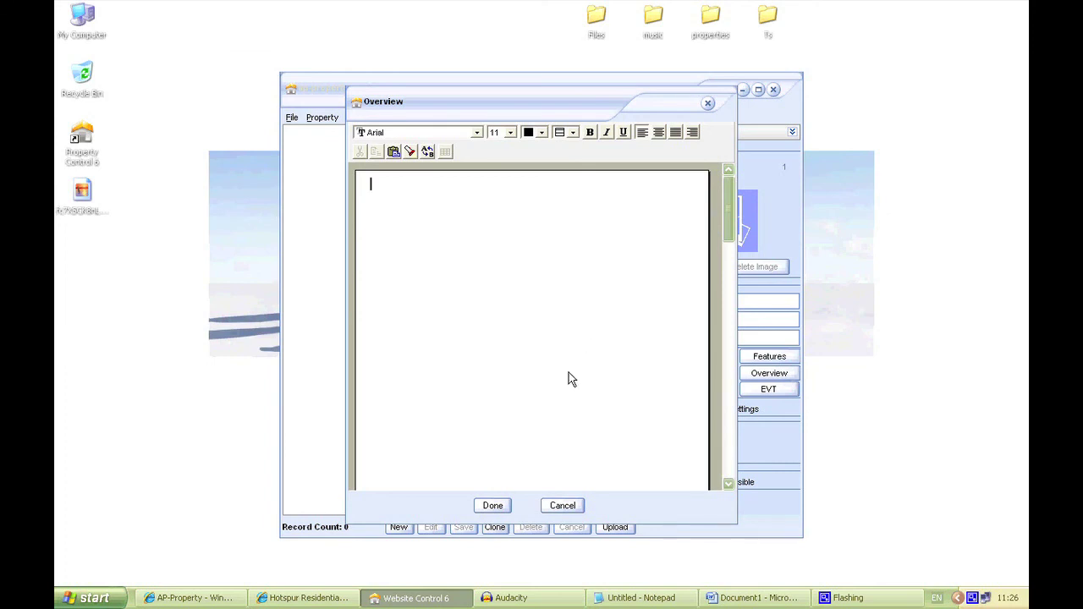
{"action": "left_click", "coordinate": [708, 104]}
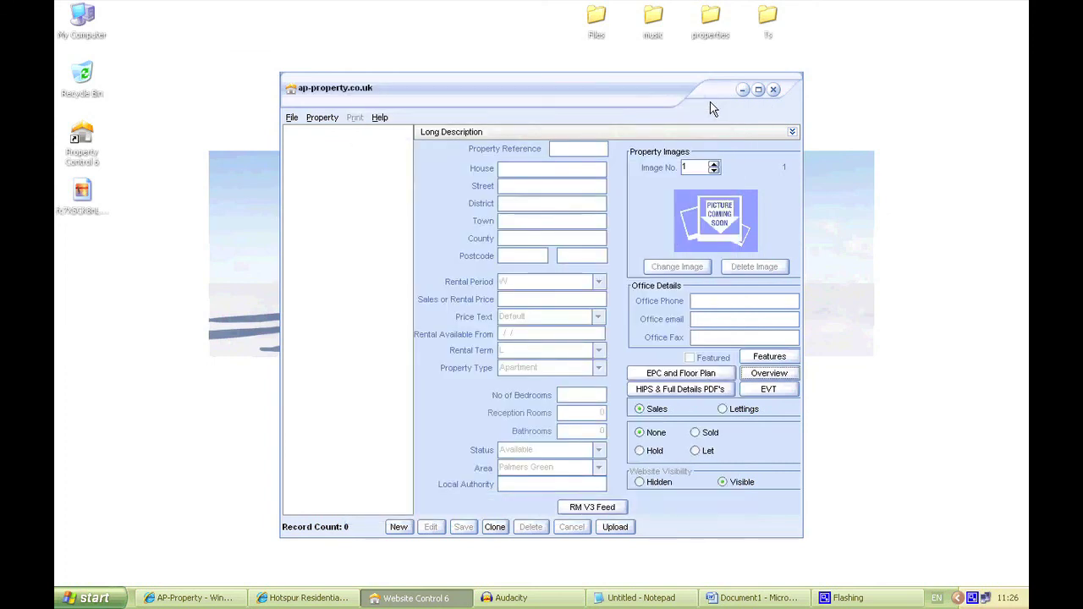